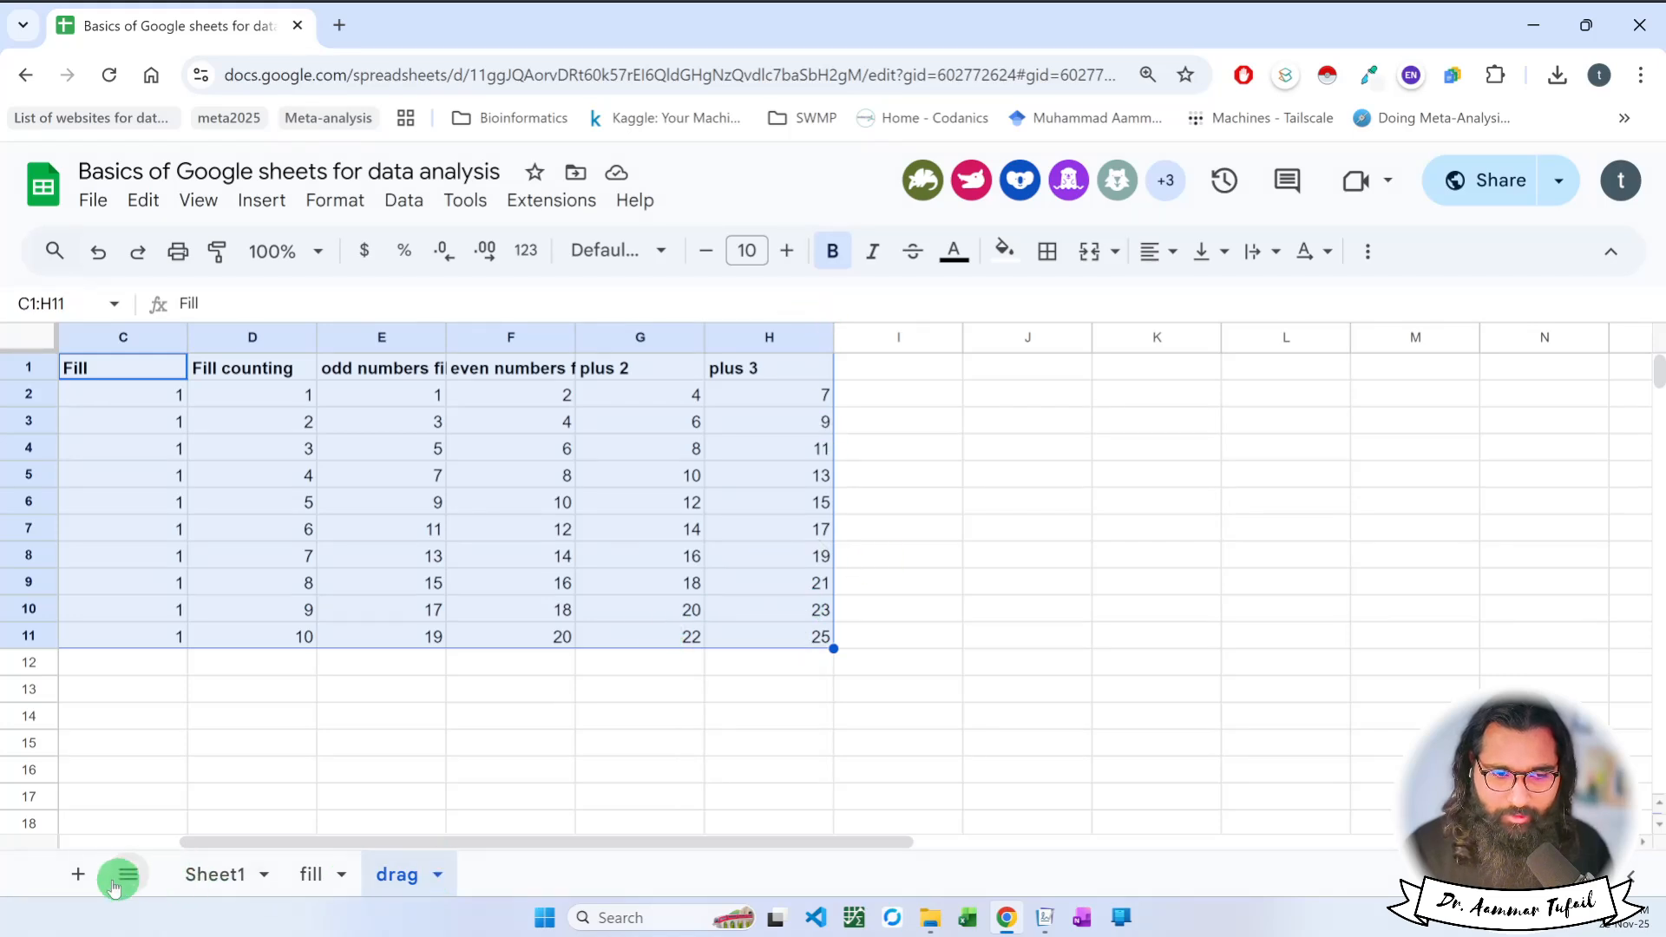
# Add a new sheet and name it "inser rows and column".
pyautogui.click(78, 874)
pyautogui.doubleClick(513, 874)
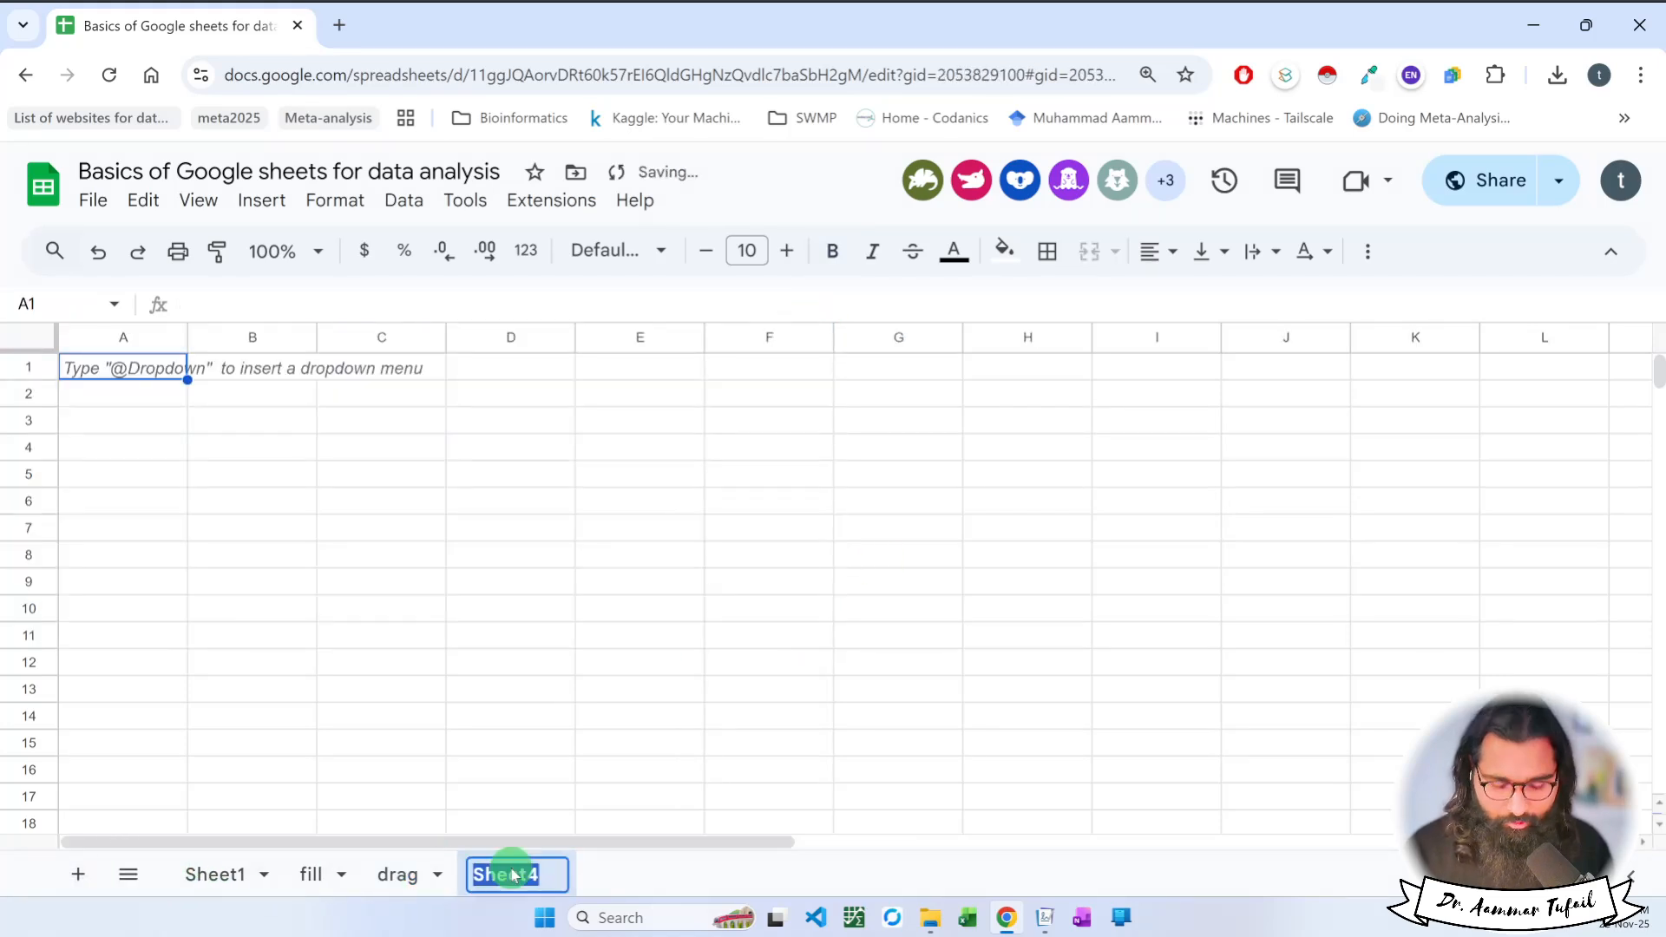
pyautogui.write('insert rows and')
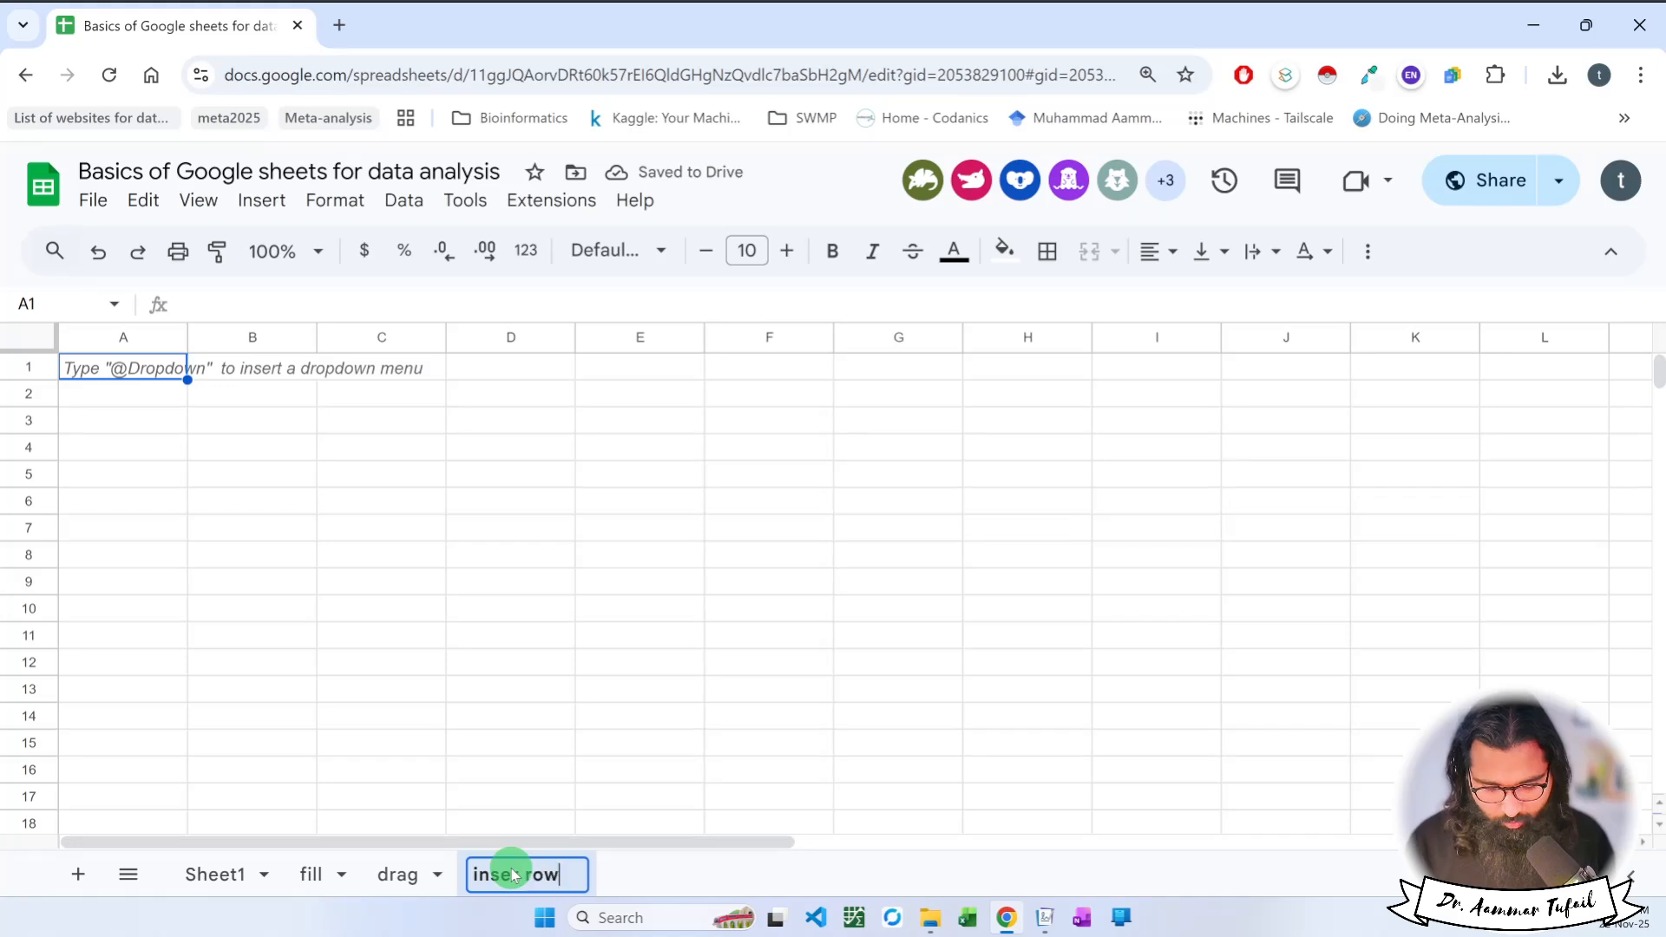
pyautogui.write(' column')
pyautogui.press('Return')
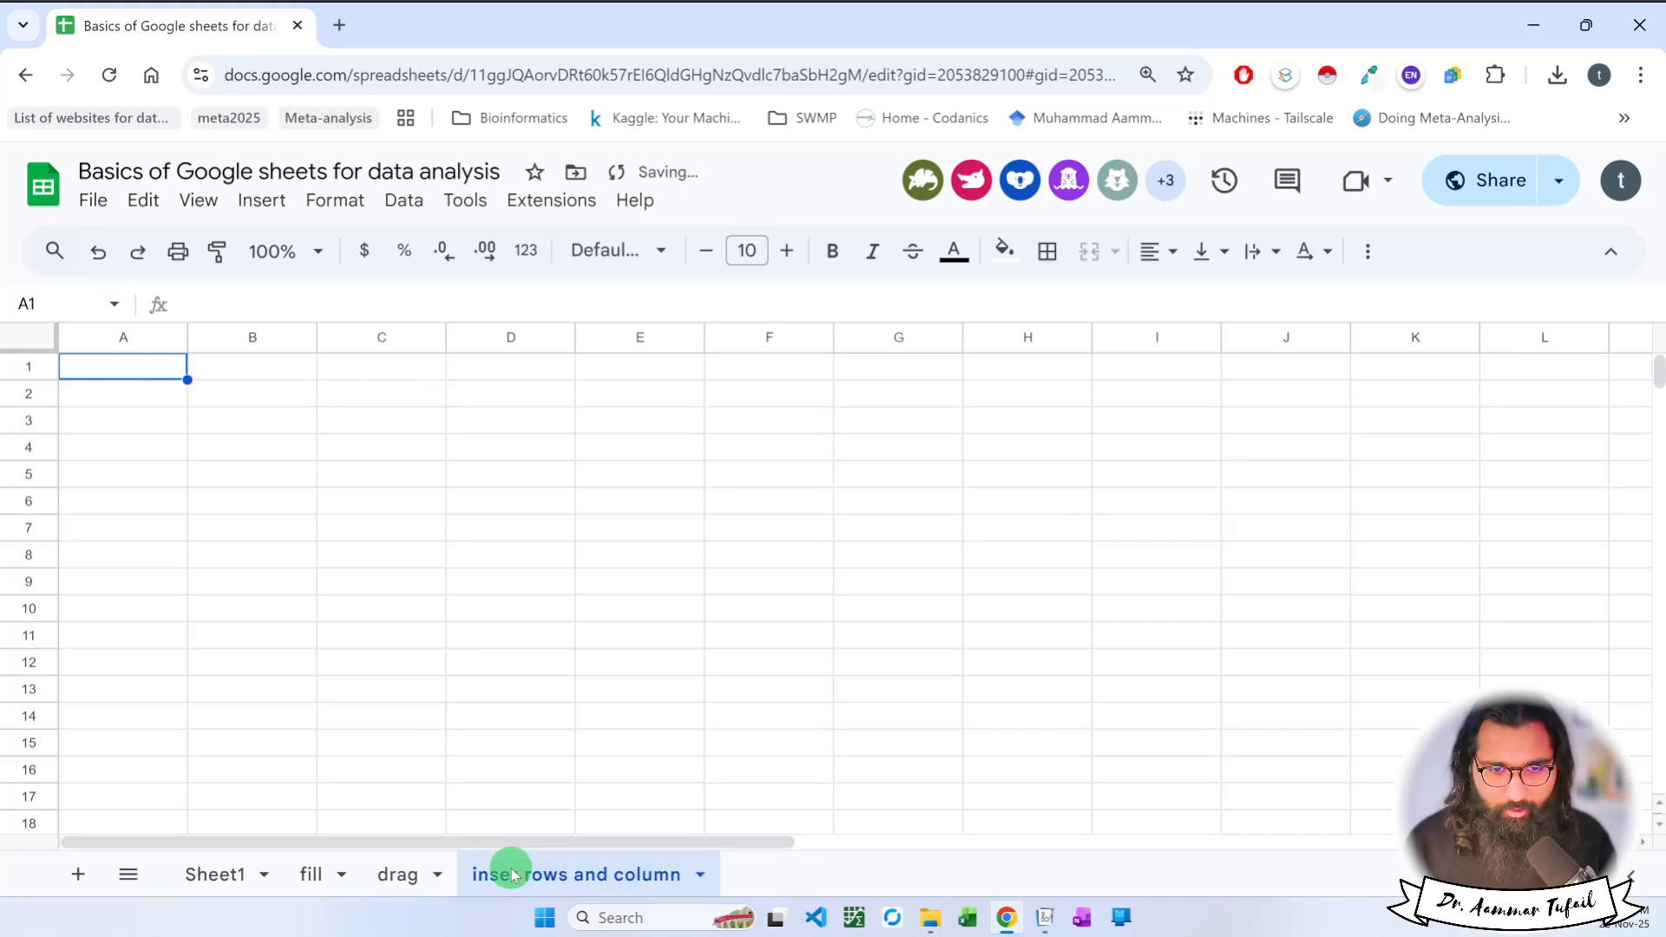
# Copy the range A1:G12 from Sheet1 and paste it at A1 of the "inser rows and column" sheet.
pyautogui.click(227, 873)
pyautogui.click(131, 370)
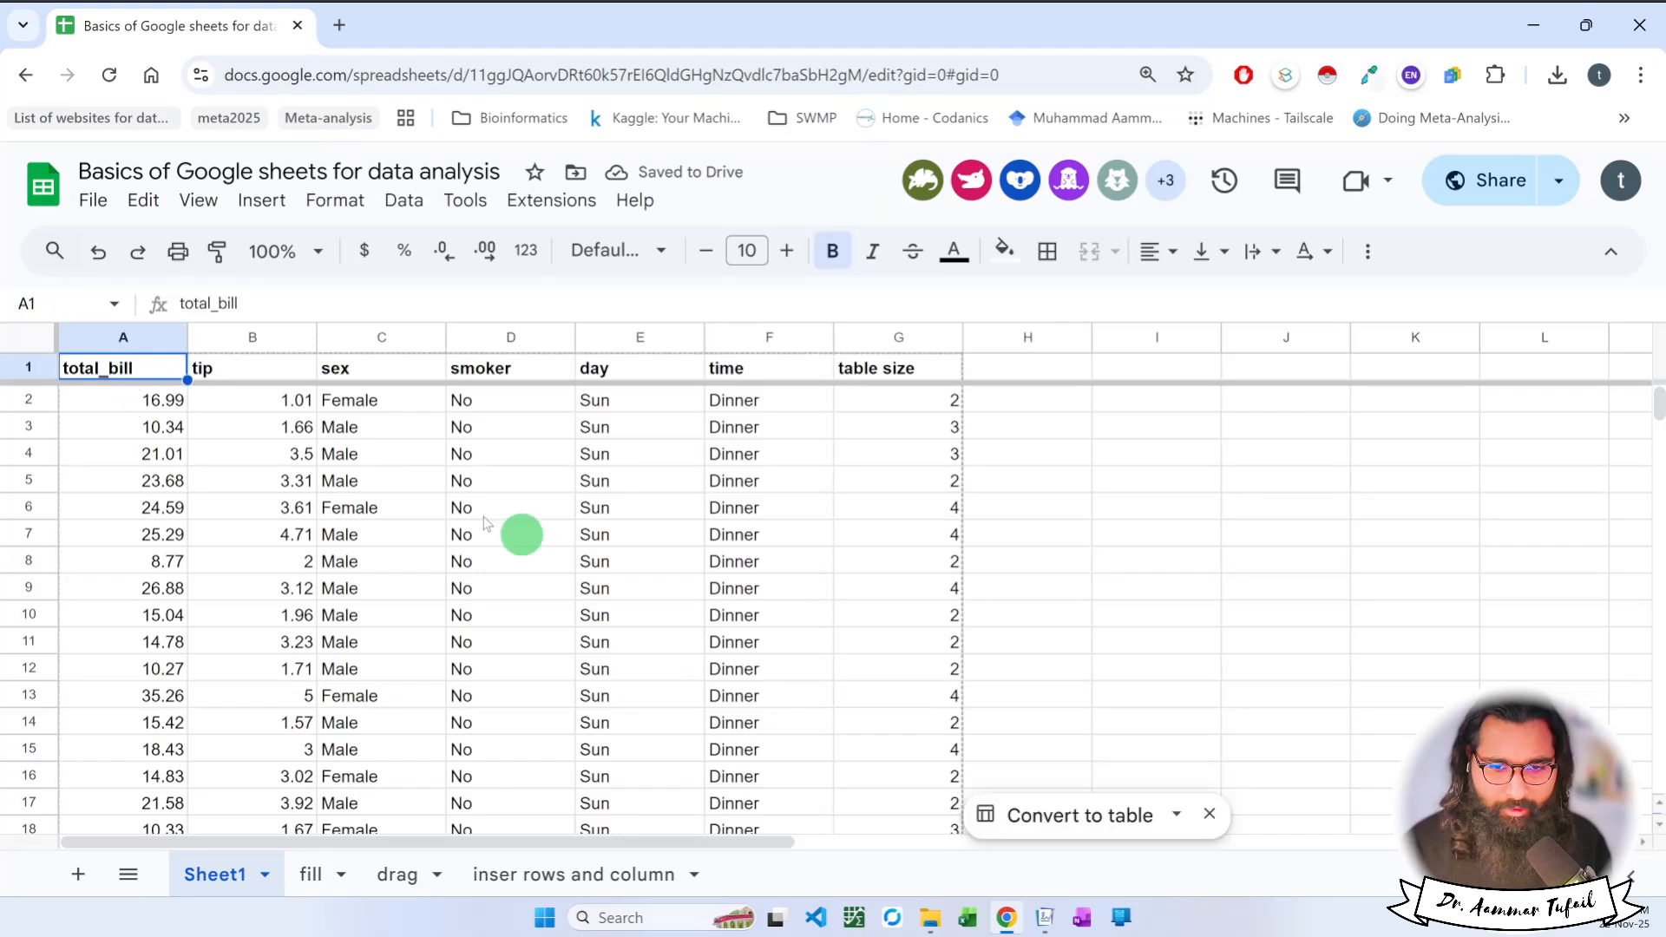
pyautogui.keyDown('shift'); pyautogui.click(928, 673); pyautogui.keyUp('shift')
pyautogui.hotkey('ctrl', 'c')
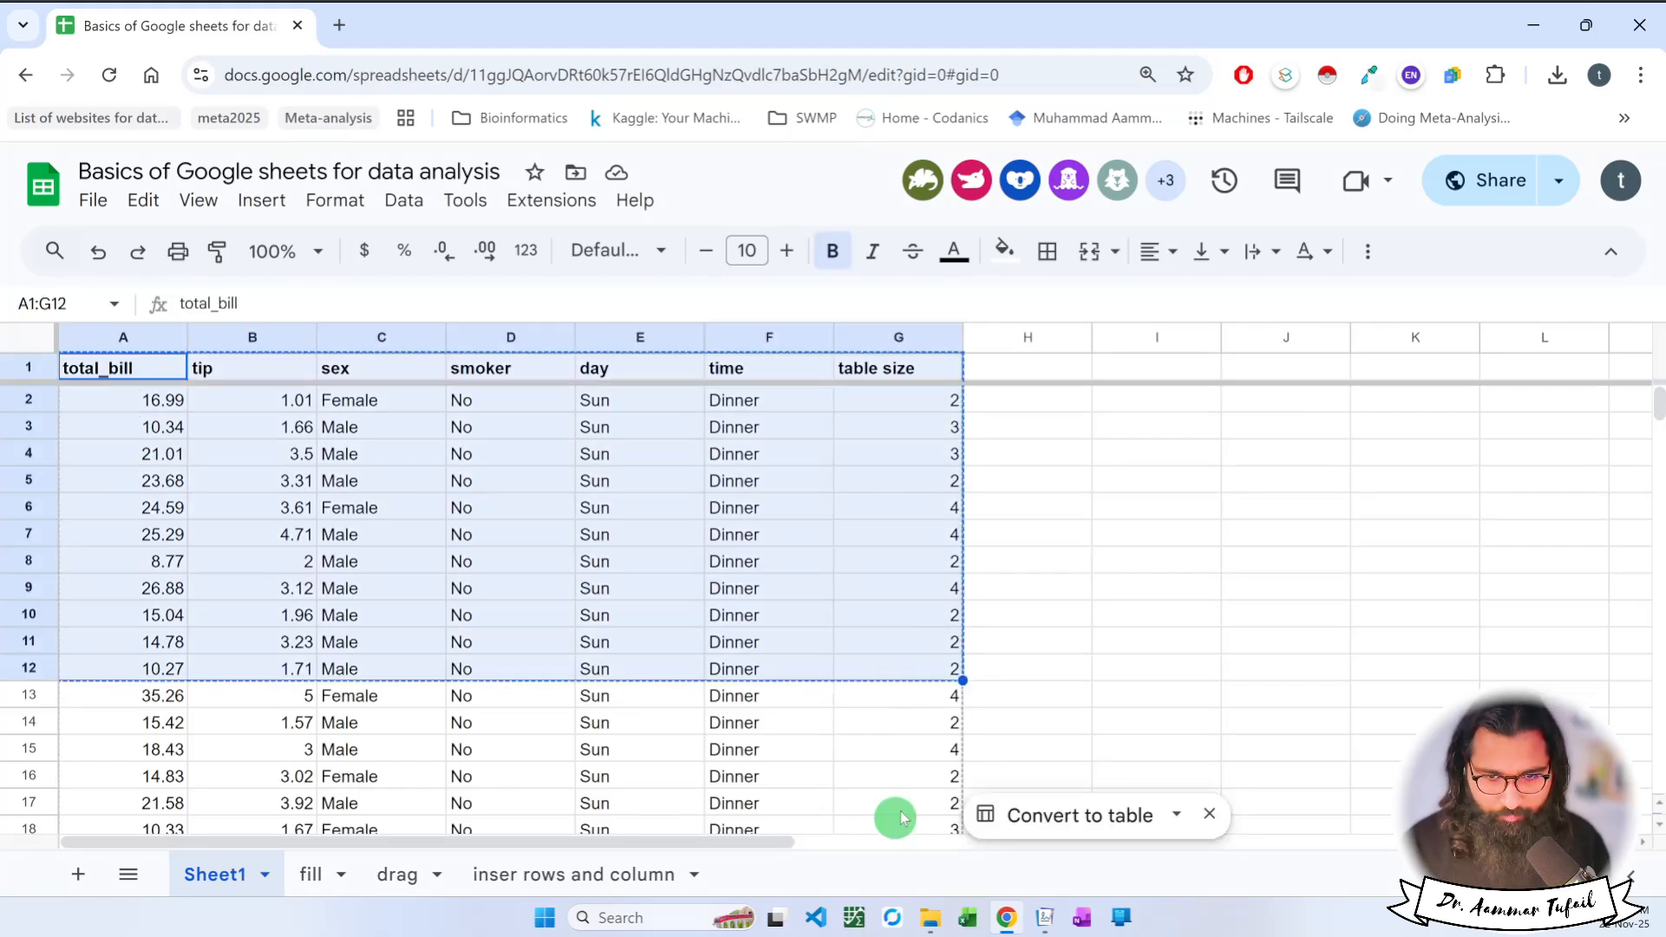
pyautogui.click(655, 870)
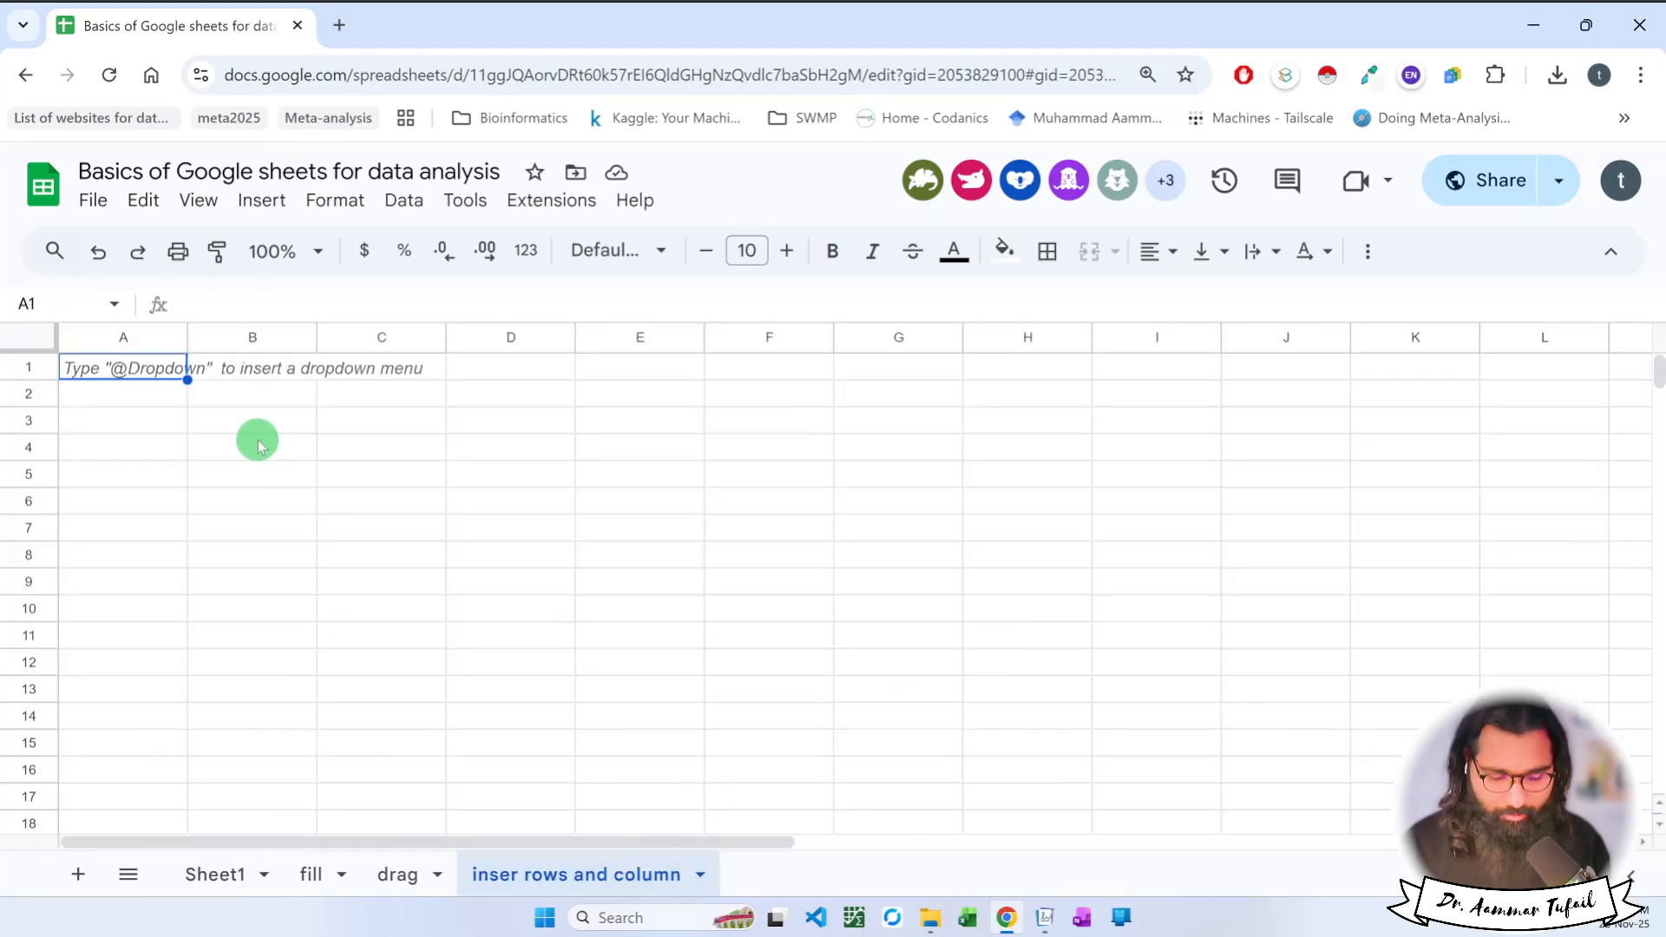
pyautogui.hotkey('ctrl', 'v')
pyautogui.click(414, 587)
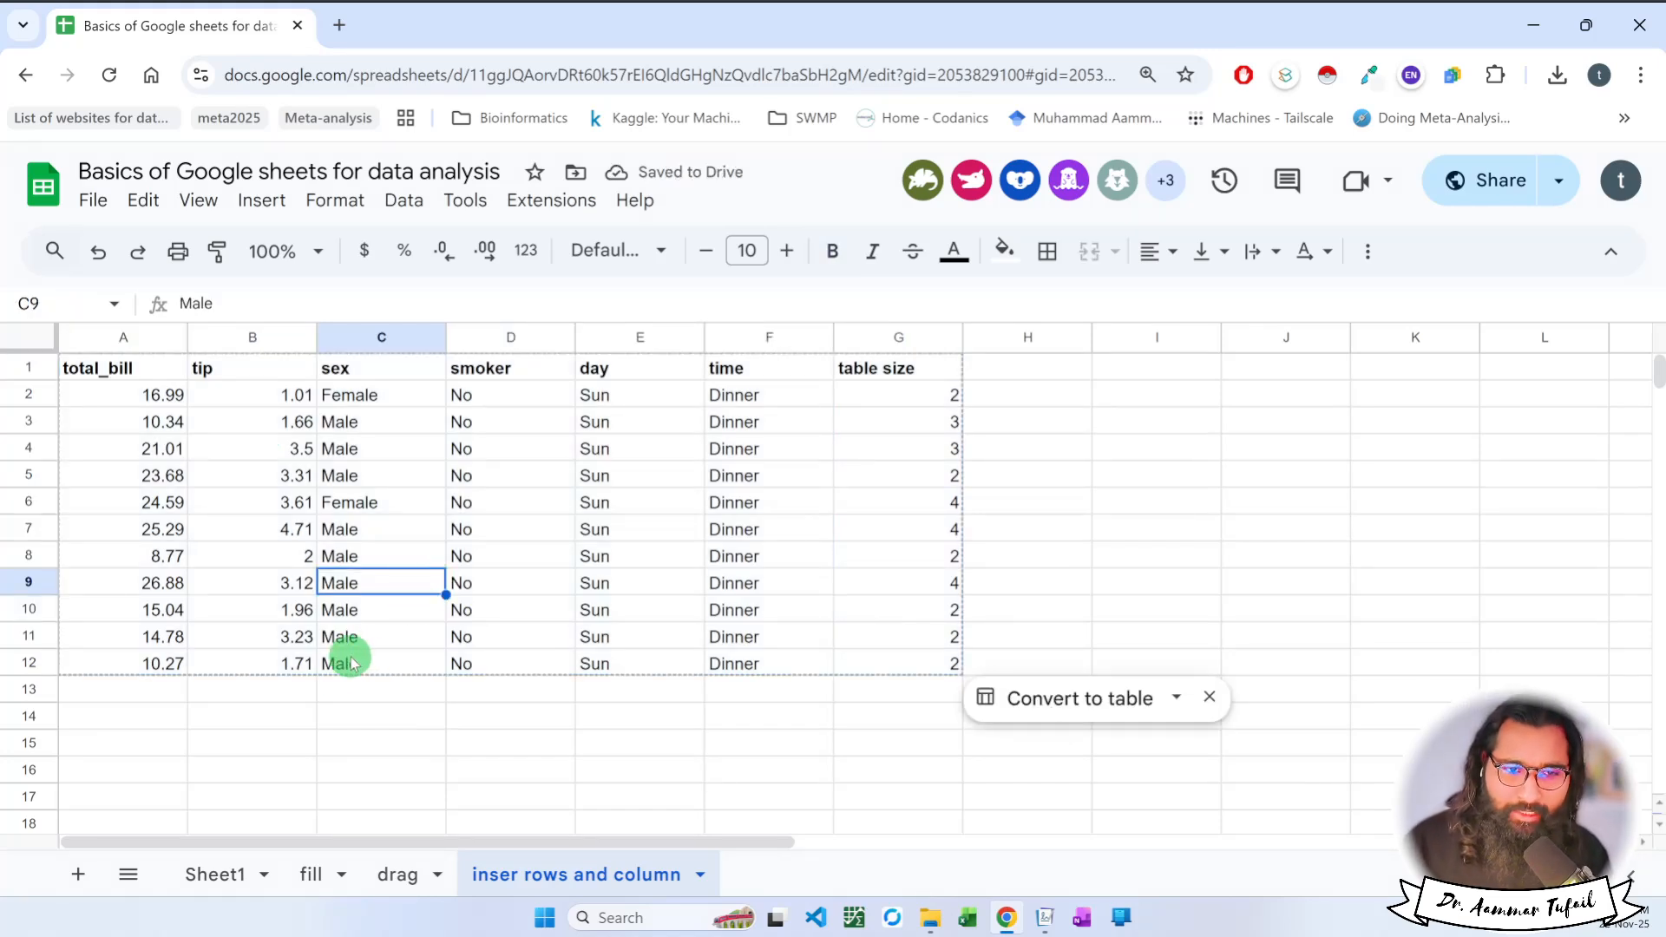
pyautogui.click(286, 715)
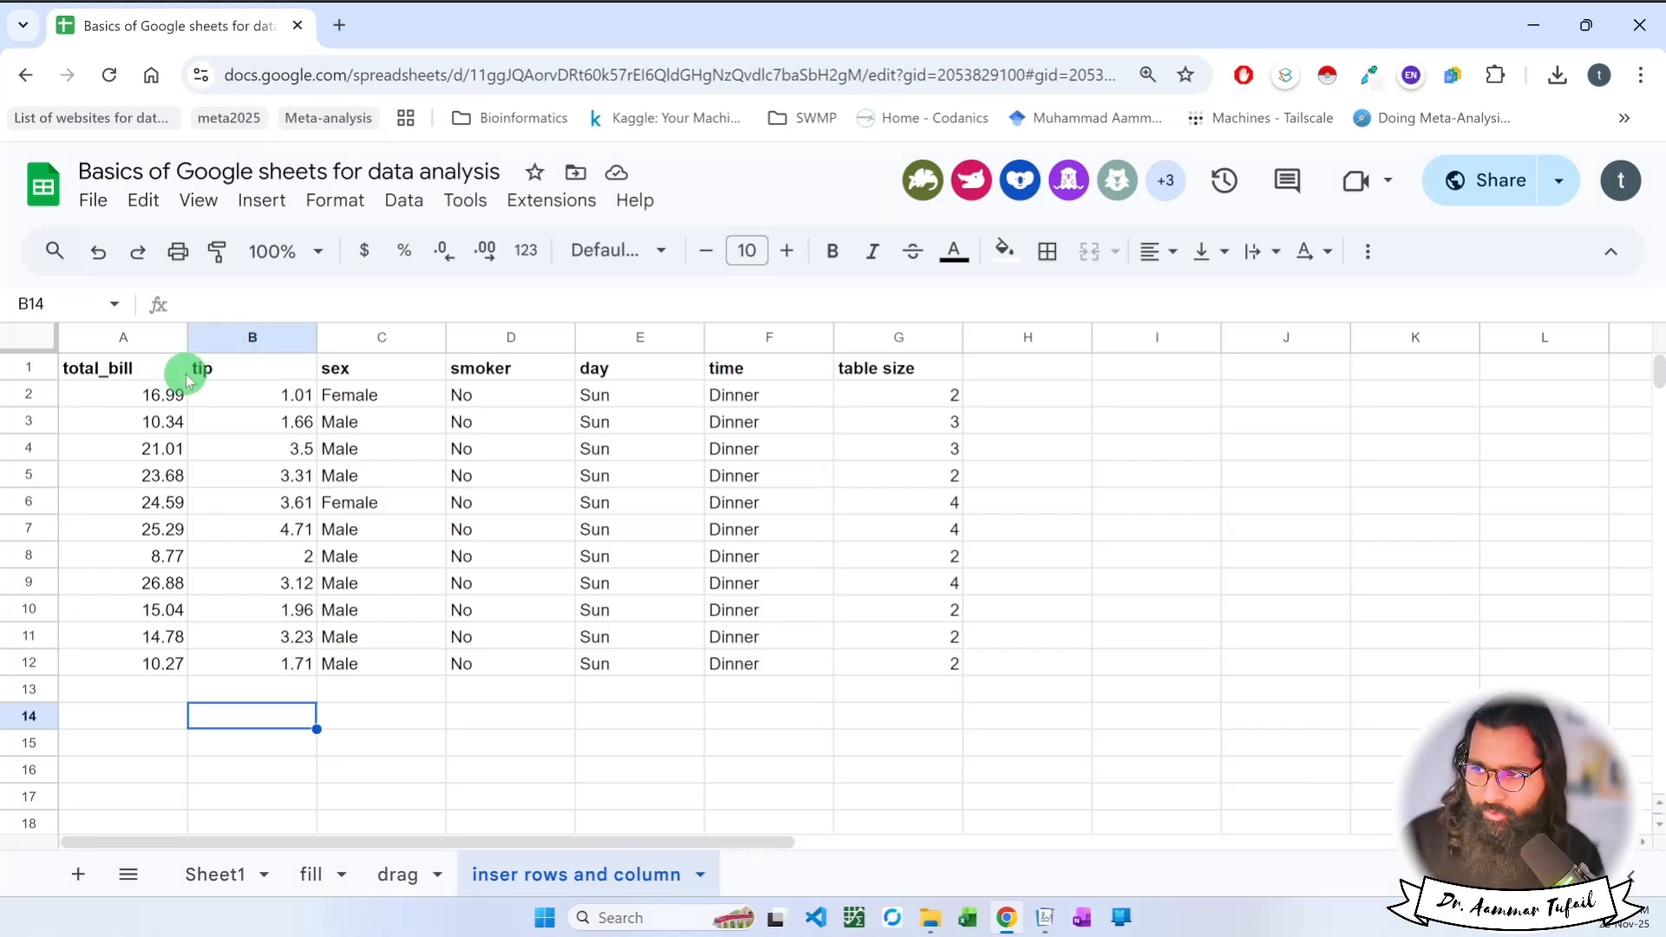
# Insert one blank column to the left of the tip column.
pyautogui.click(240, 346)
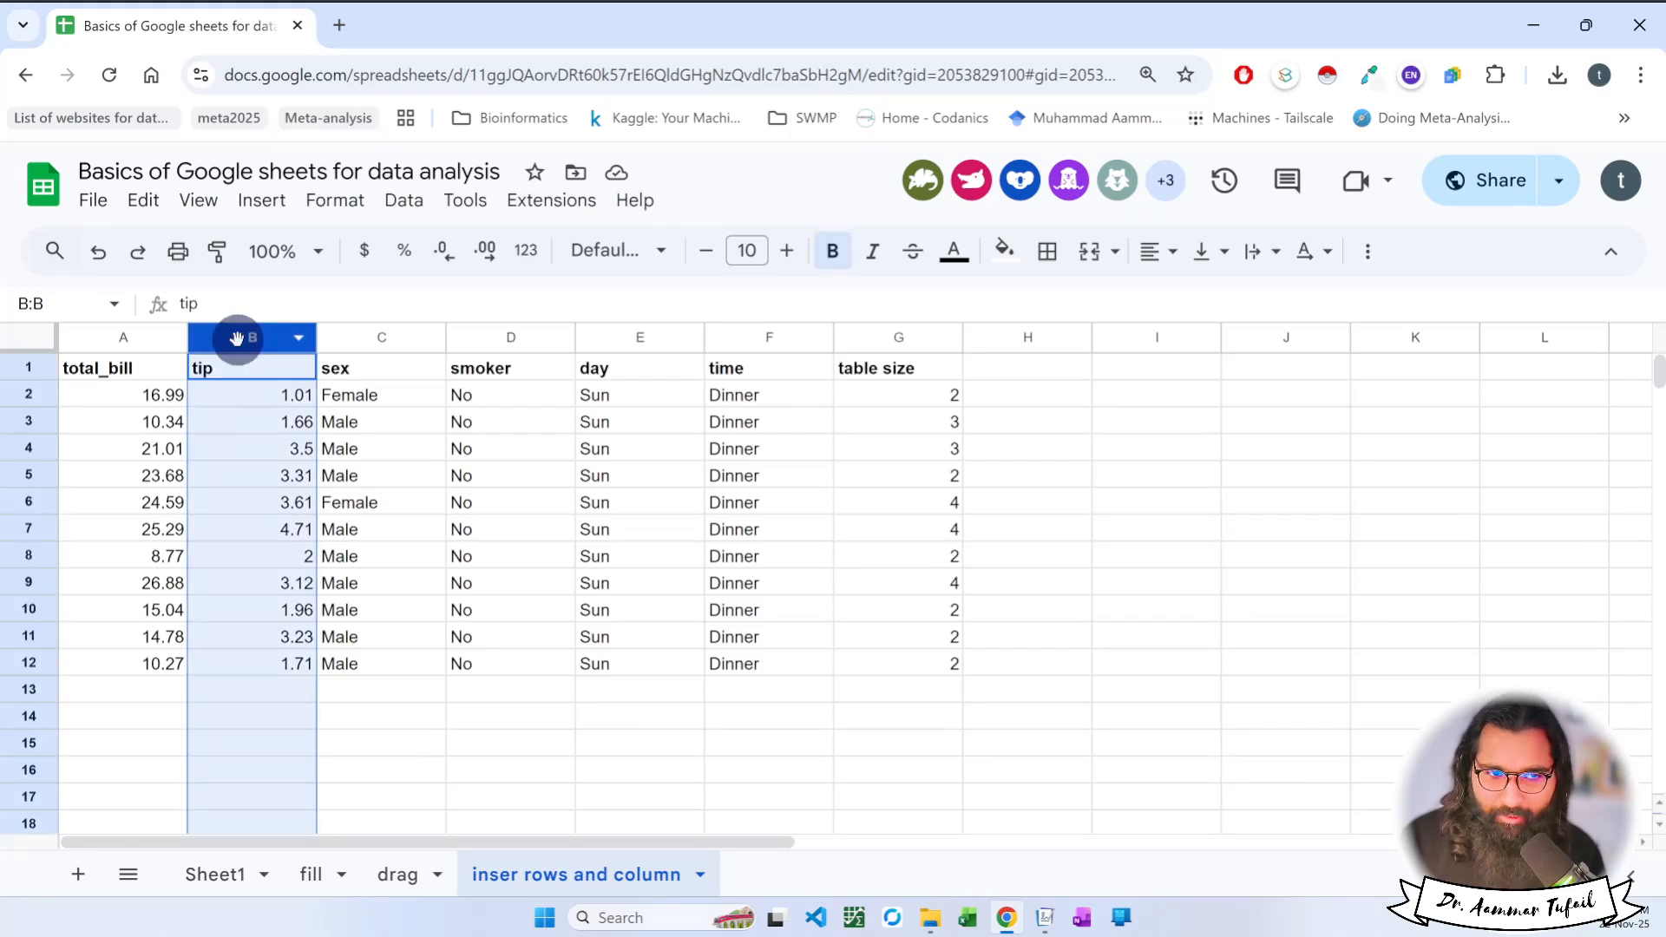
pyautogui.rightClick(240, 345)
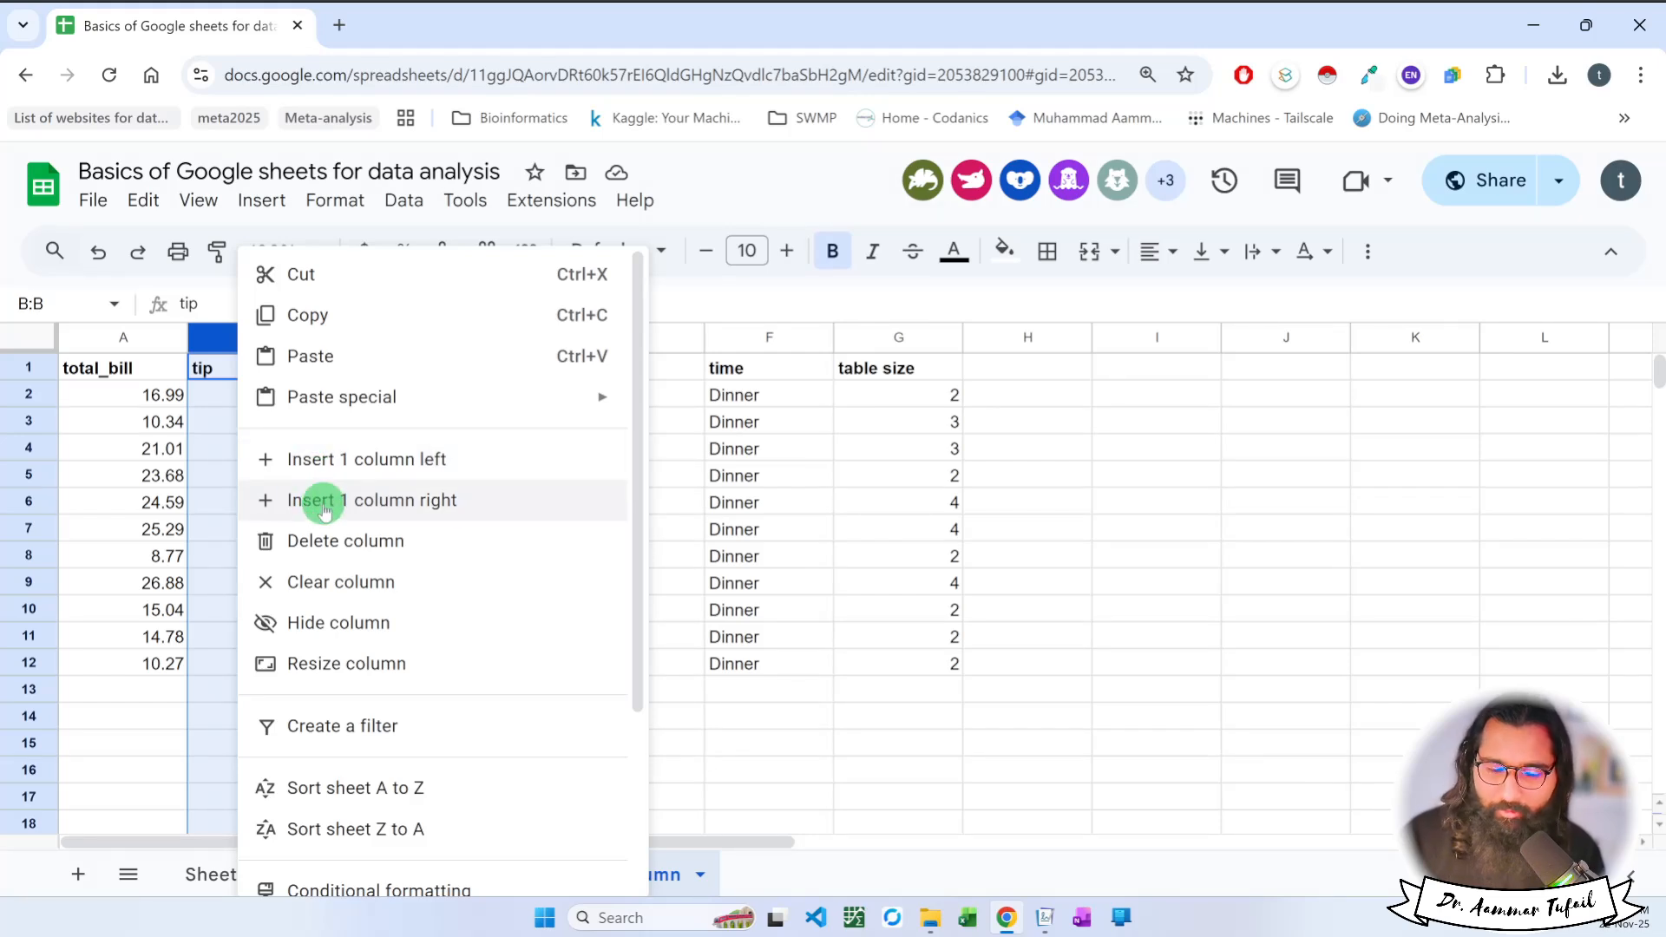
pyautogui.click(318, 461)
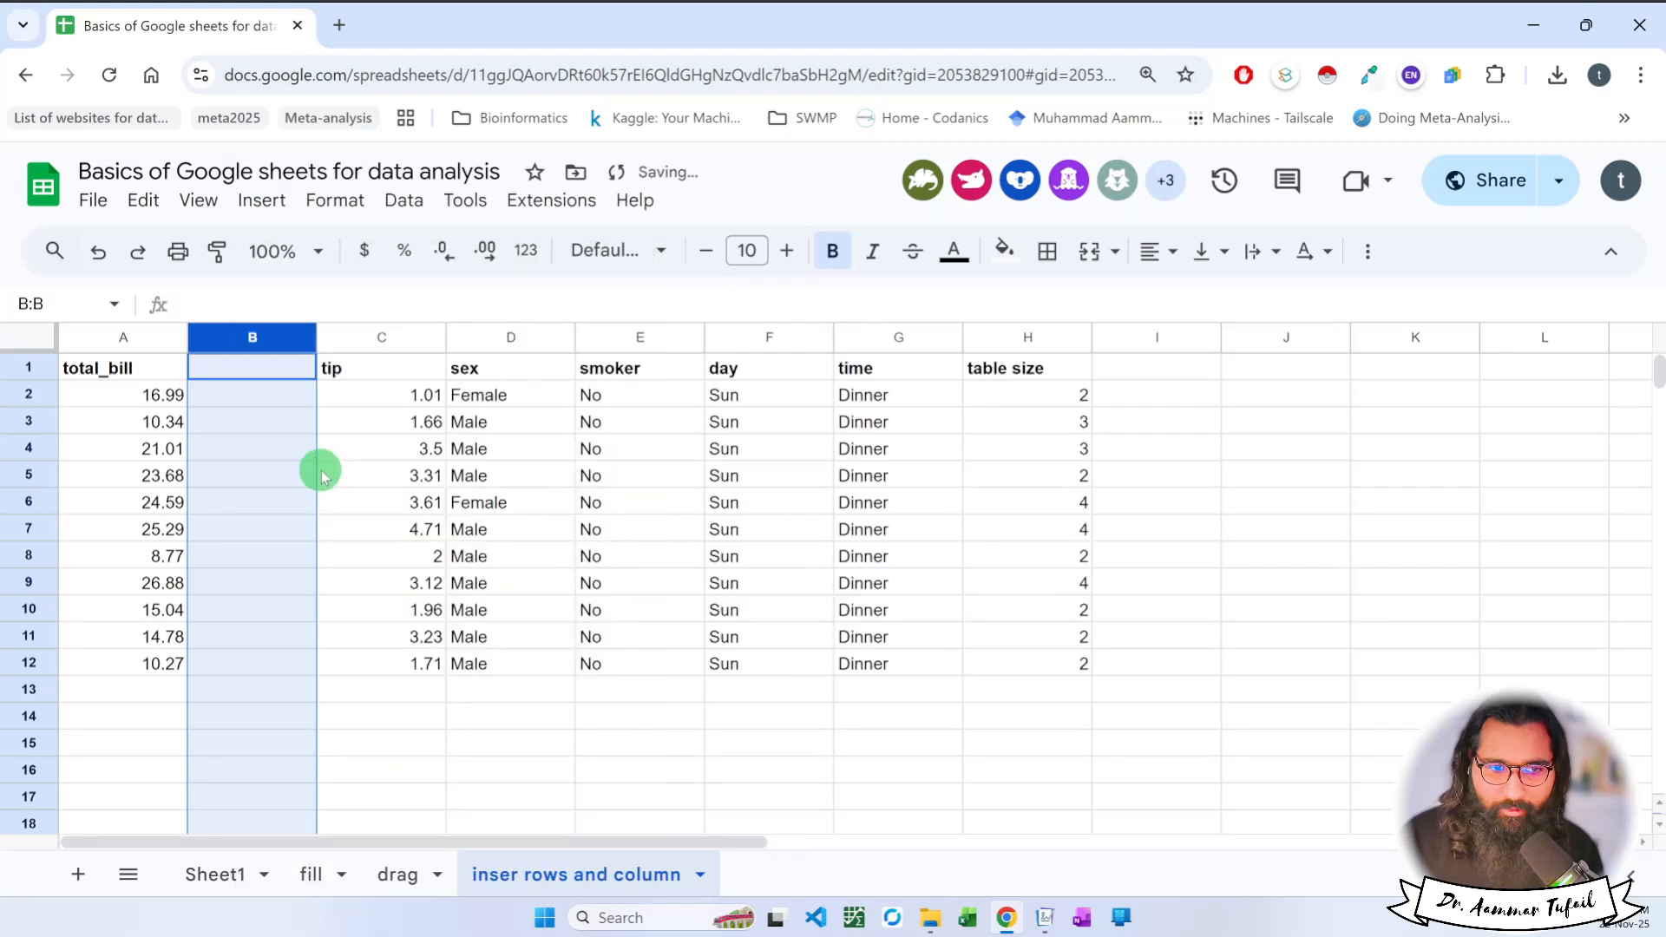
pyautogui.click(335, 367)
pyautogui.click(251, 368)
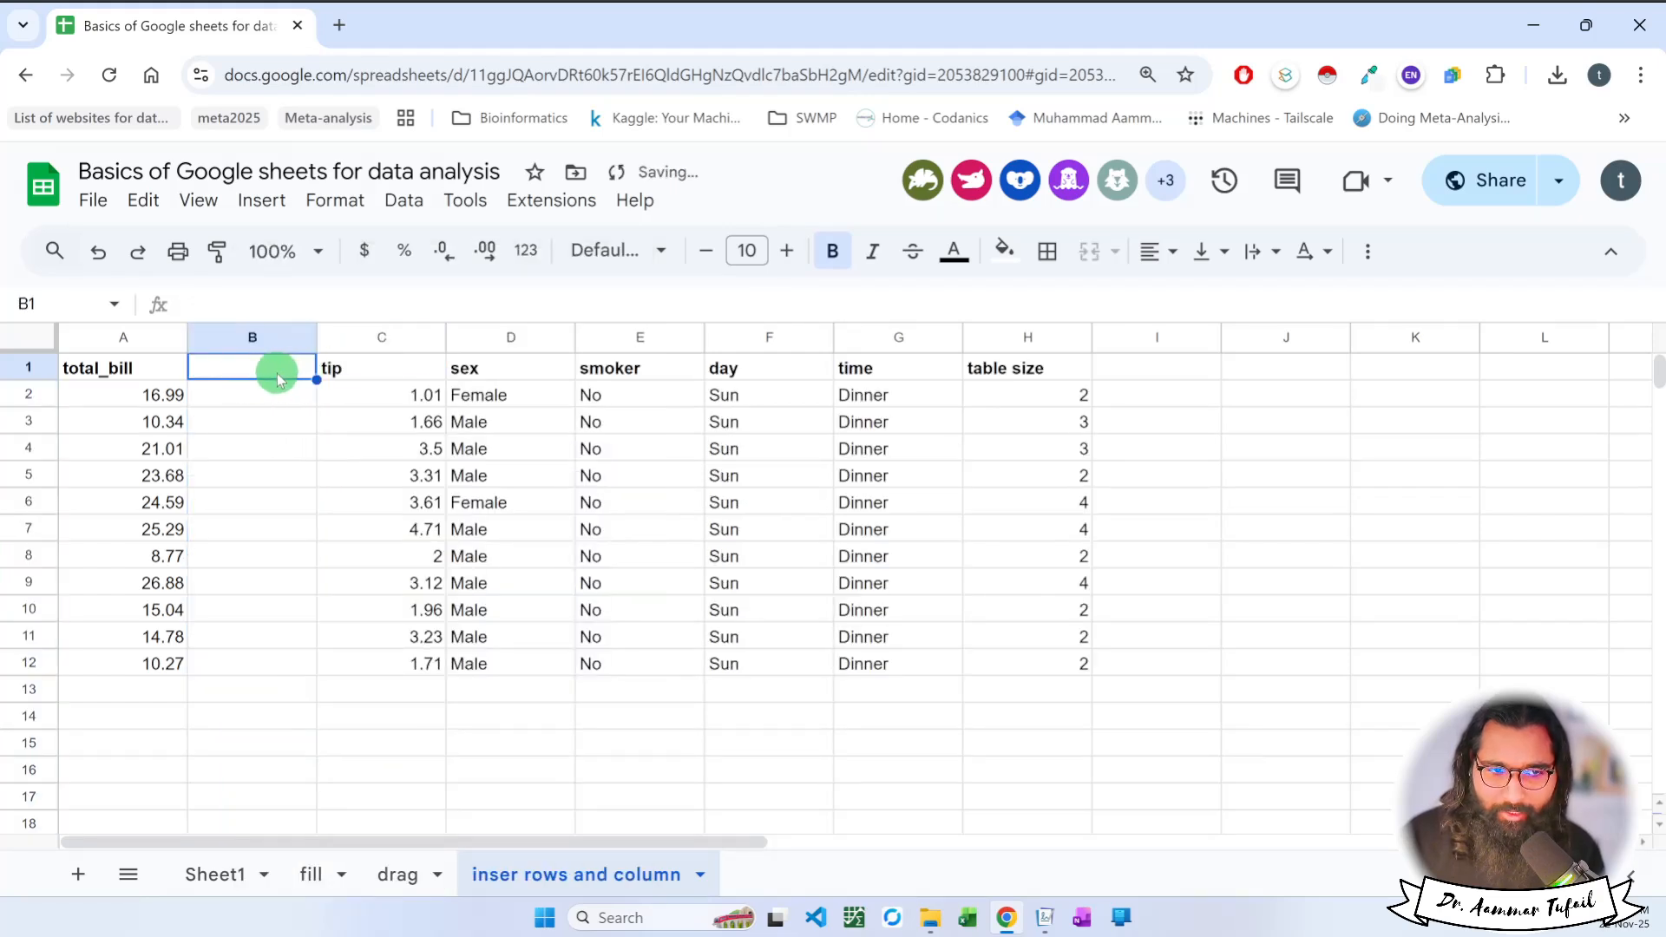
# Insert one blank column to the right of the tip column.
pyautogui.click(379, 338)
pyautogui.rightClick(379, 338)
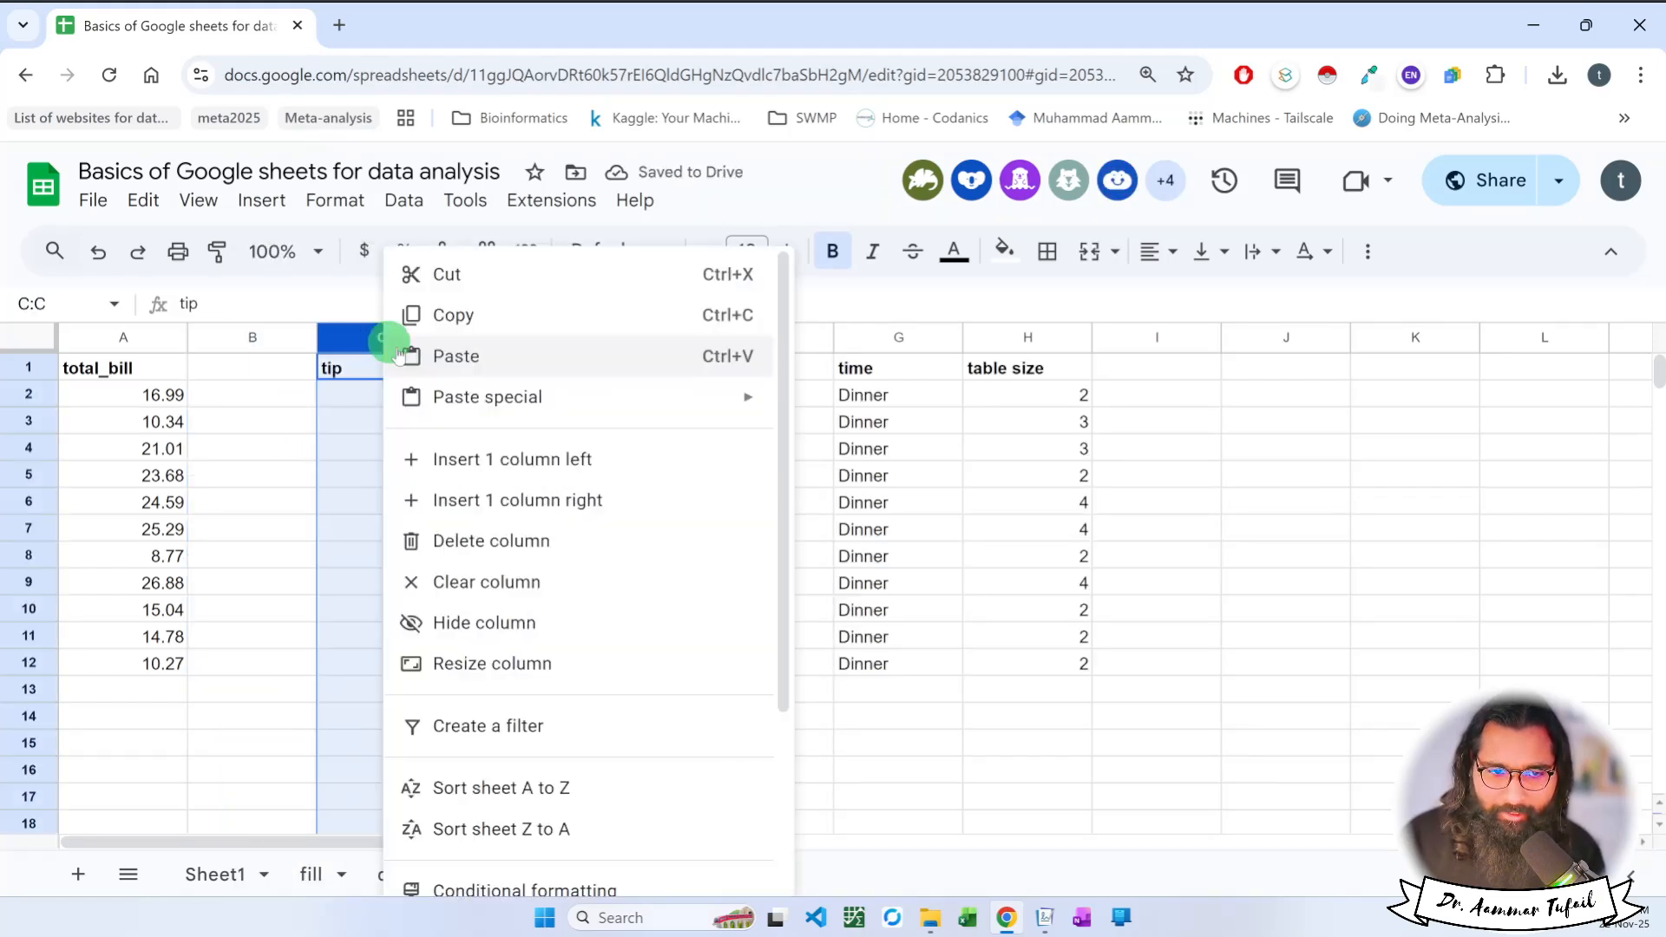
pyautogui.click(469, 502)
pyautogui.click(517, 369)
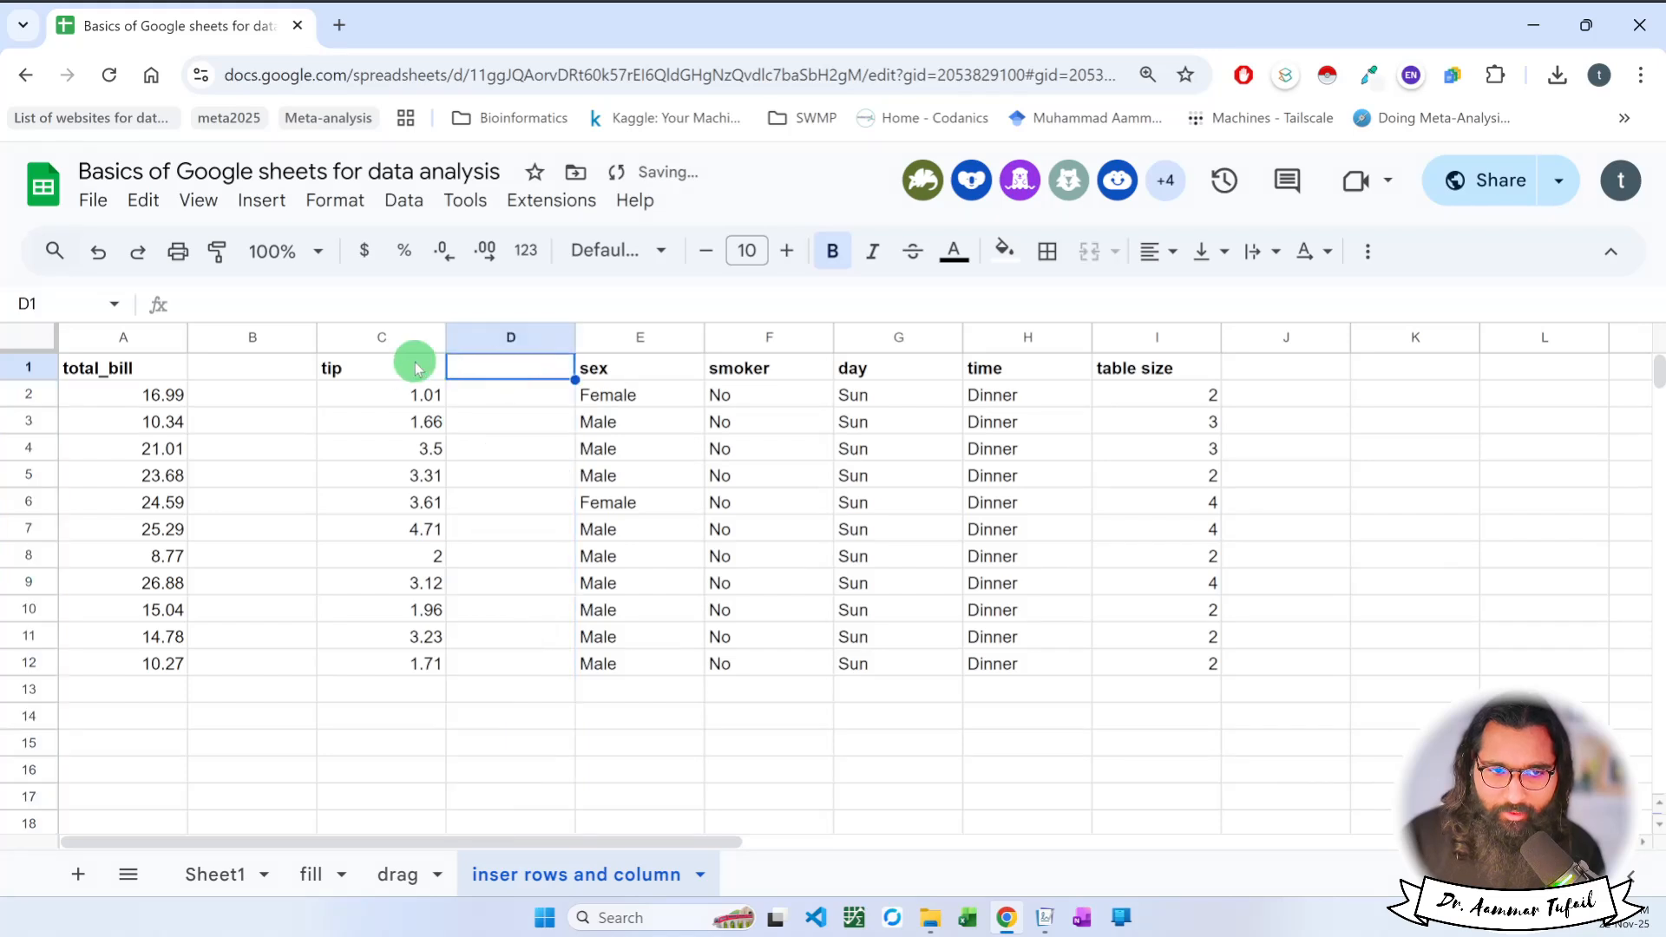
# Undo both column insertions around the tip column.
pyautogui.rightClick(353, 335)
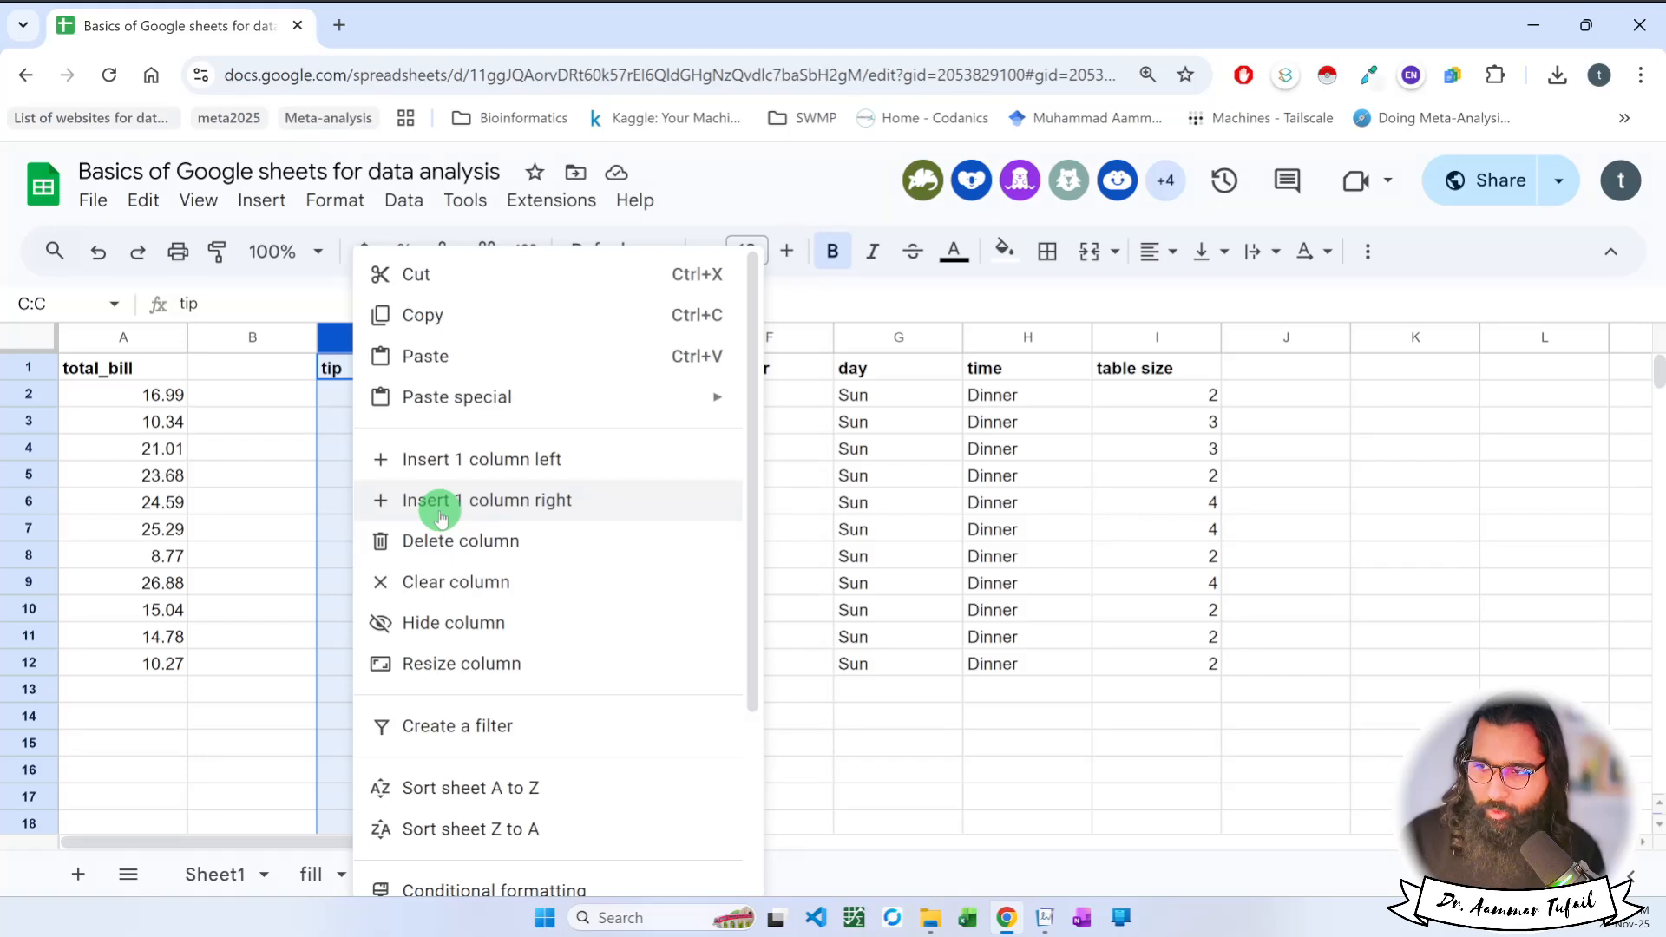
pyautogui.click(276, 492)
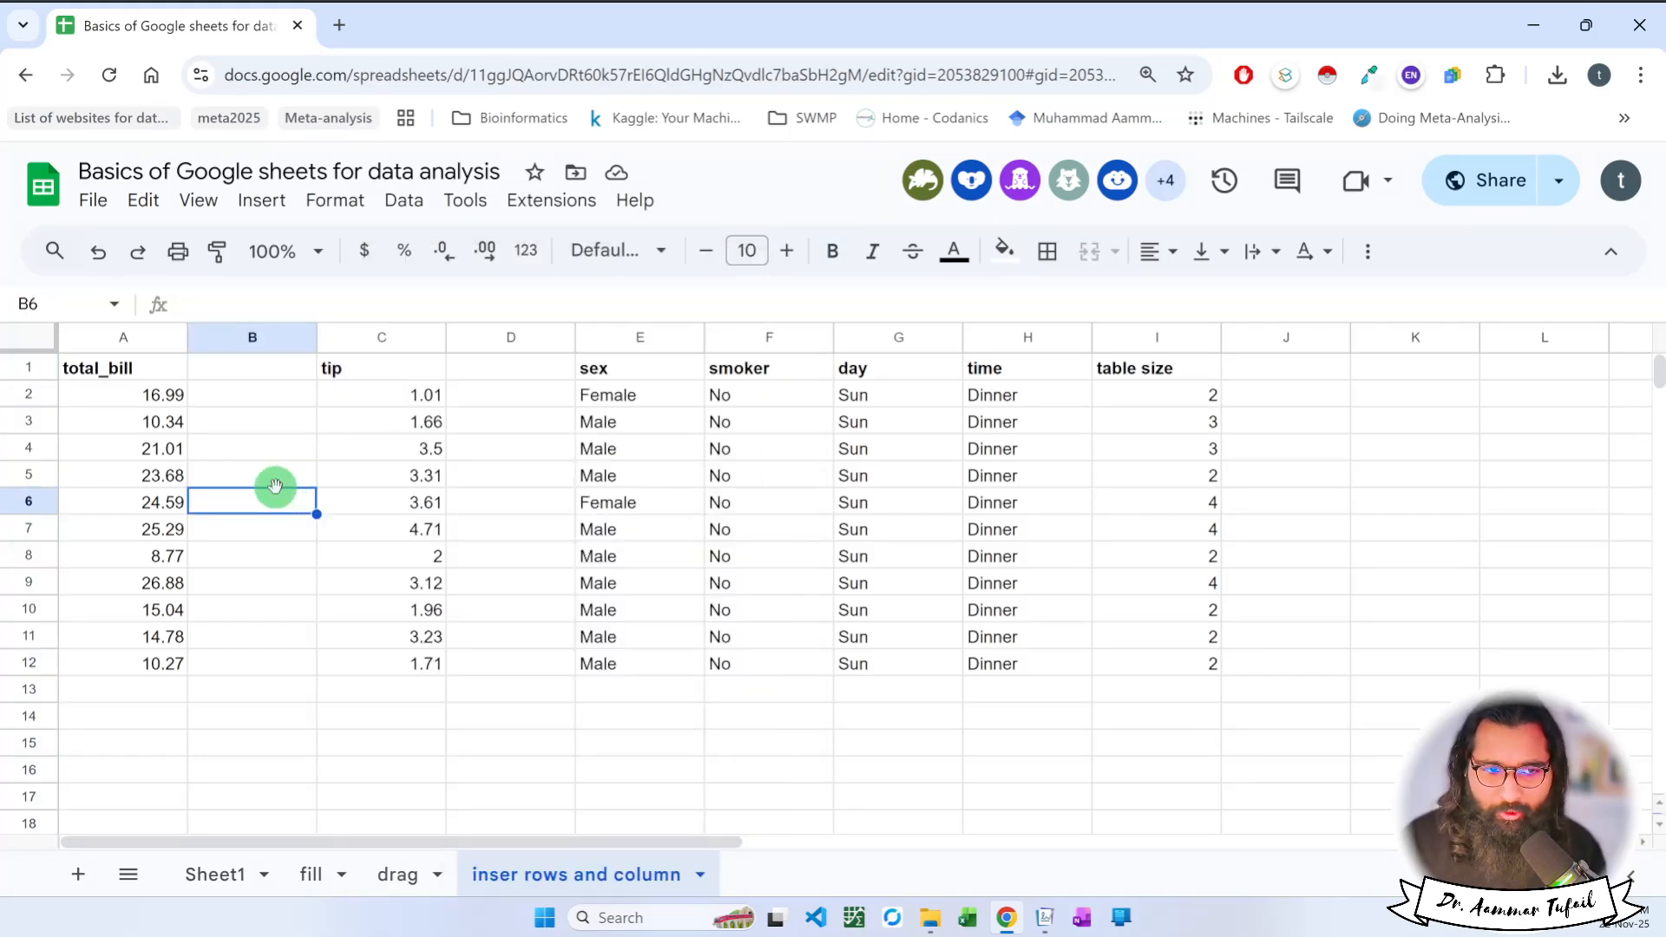
pyautogui.hotkey('ctrl', 'z')
pyautogui.hotkey('ctrl', 'z')
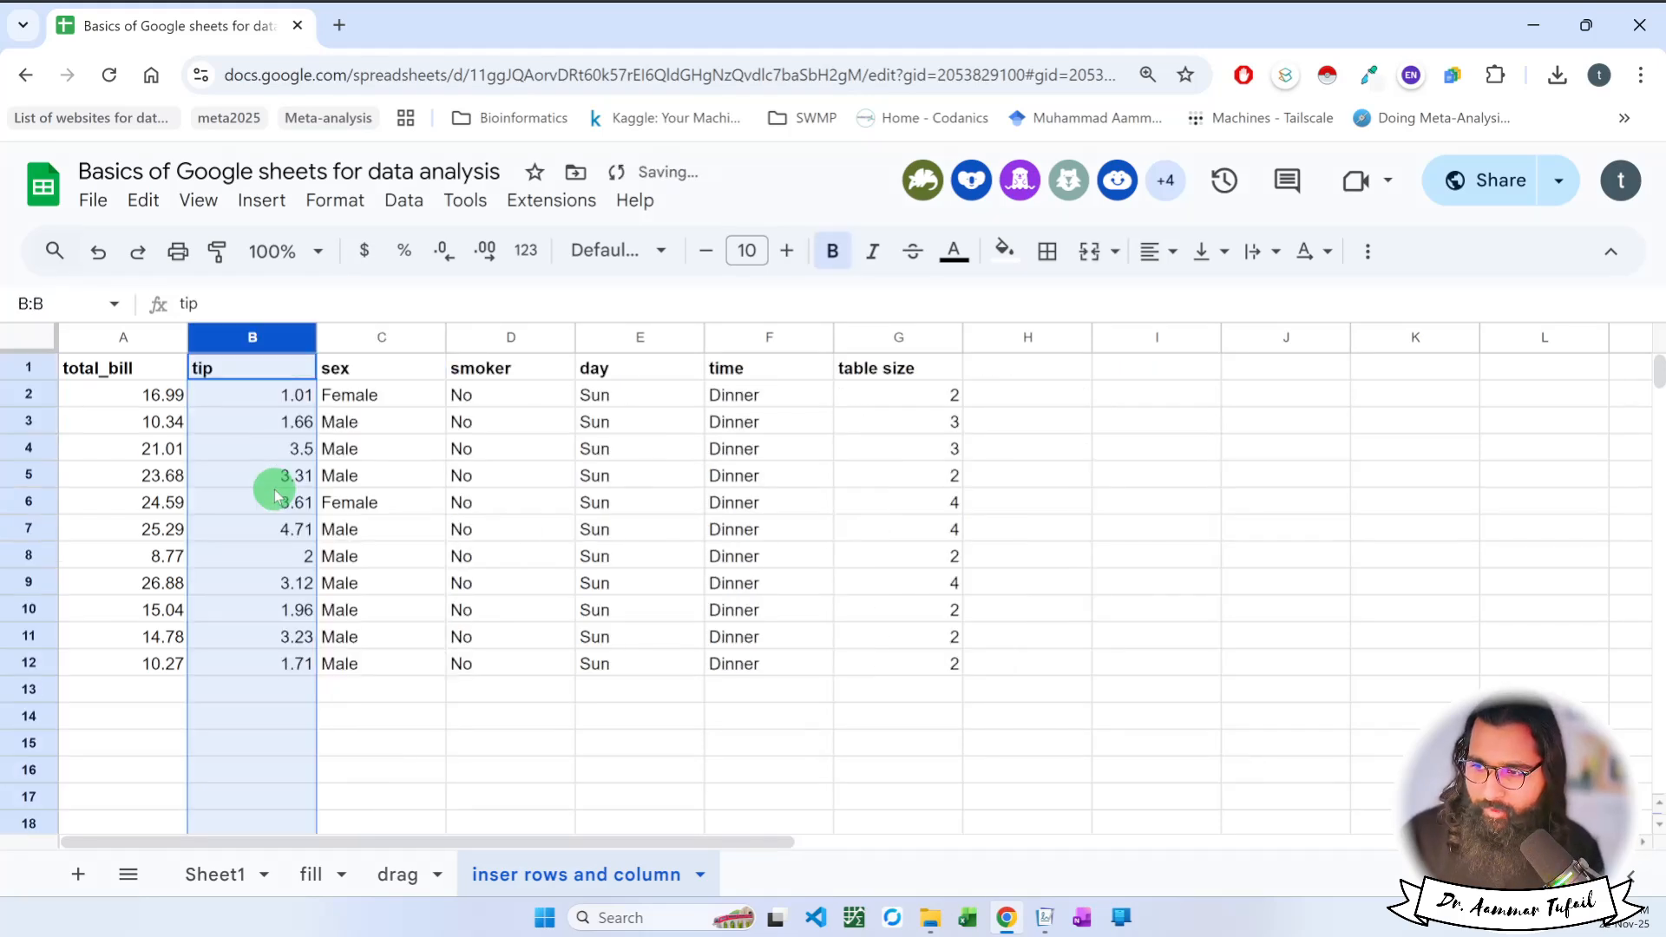
# Insert one blank row above and one blank row below the first data row, whose total_bill is 16.99.
pyautogui.click(24, 396)
pyautogui.rightClick(22, 398)
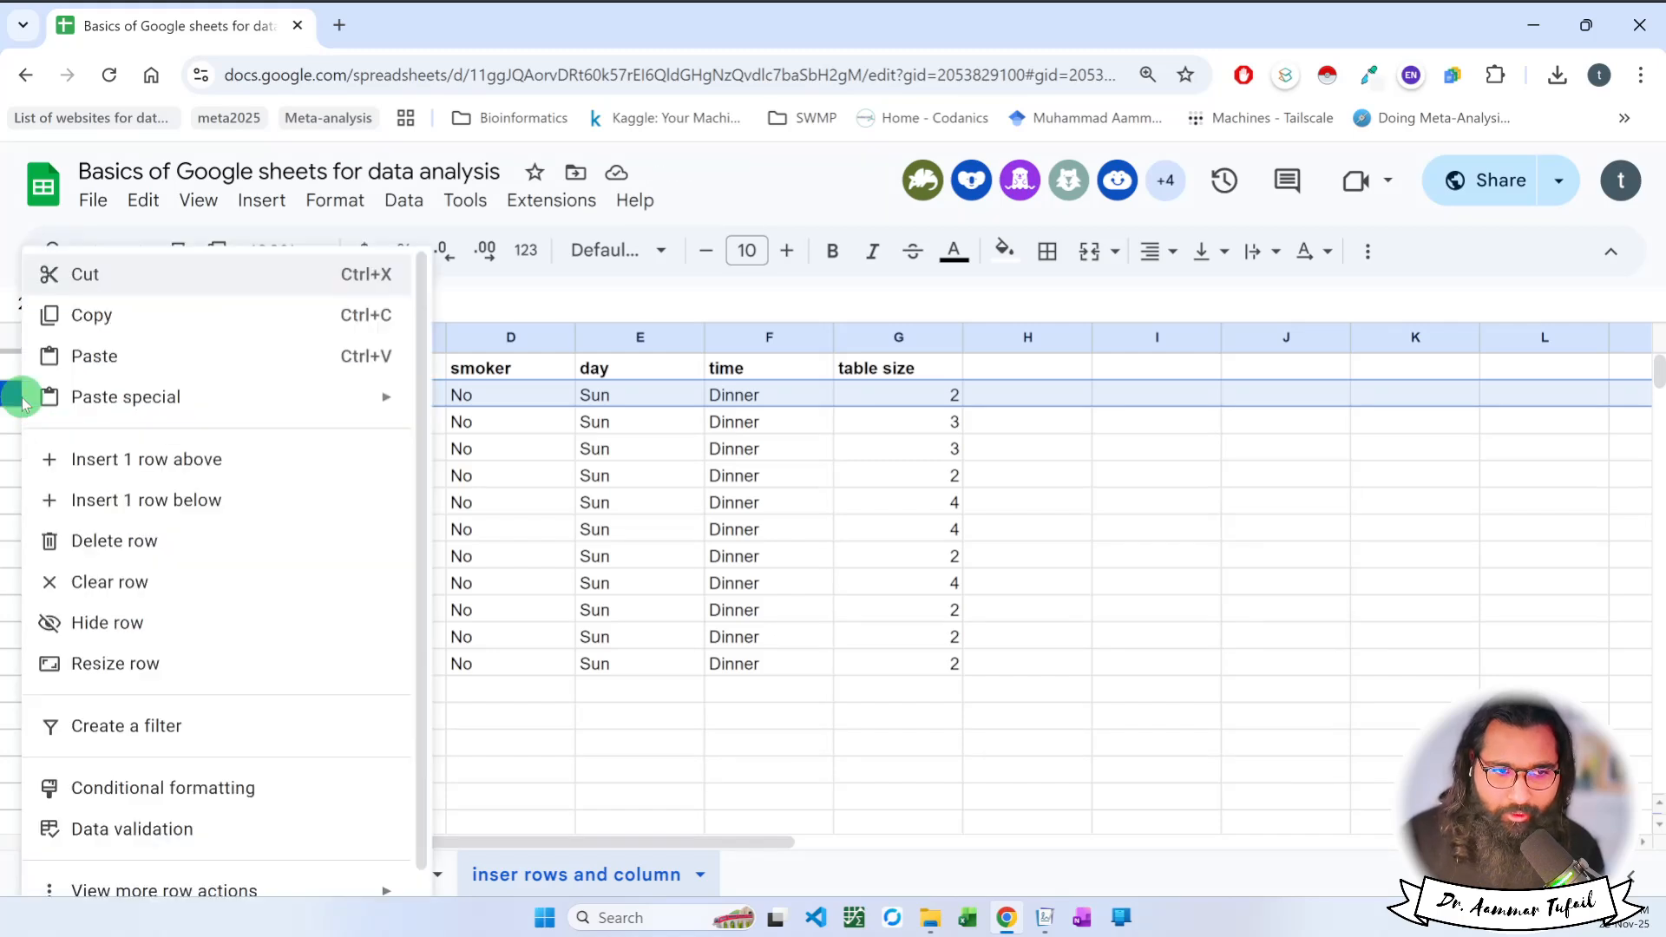
pyautogui.click(104, 462)
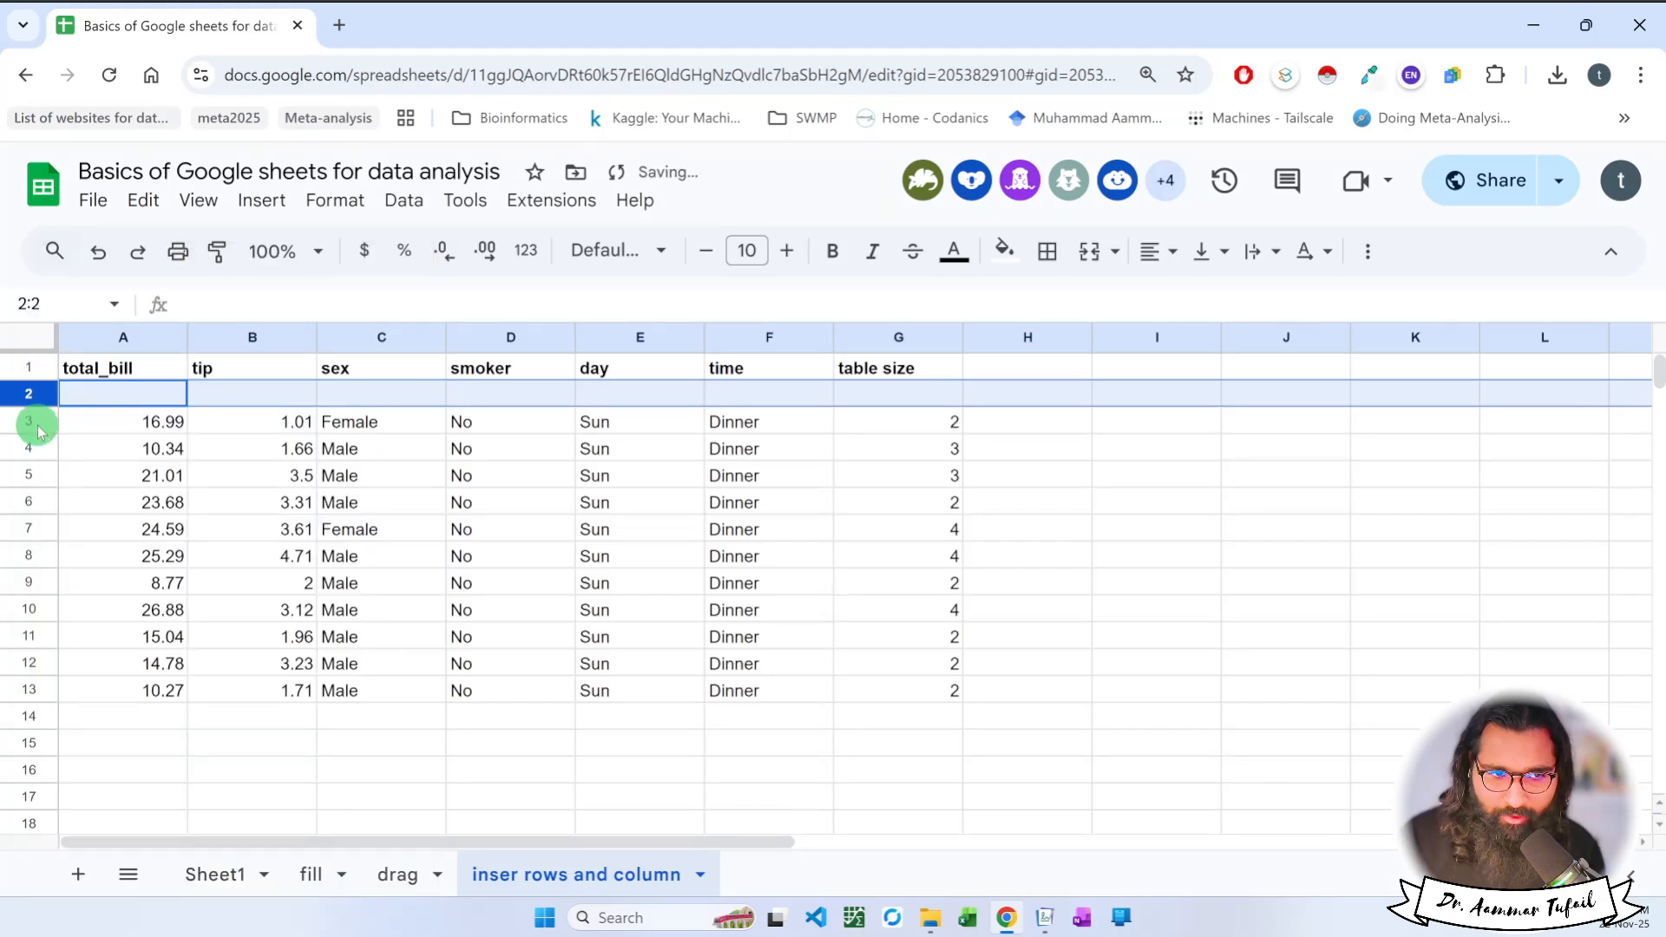
pyautogui.click(24, 423)
pyautogui.rightClick(24, 423)
pyautogui.click(122, 499)
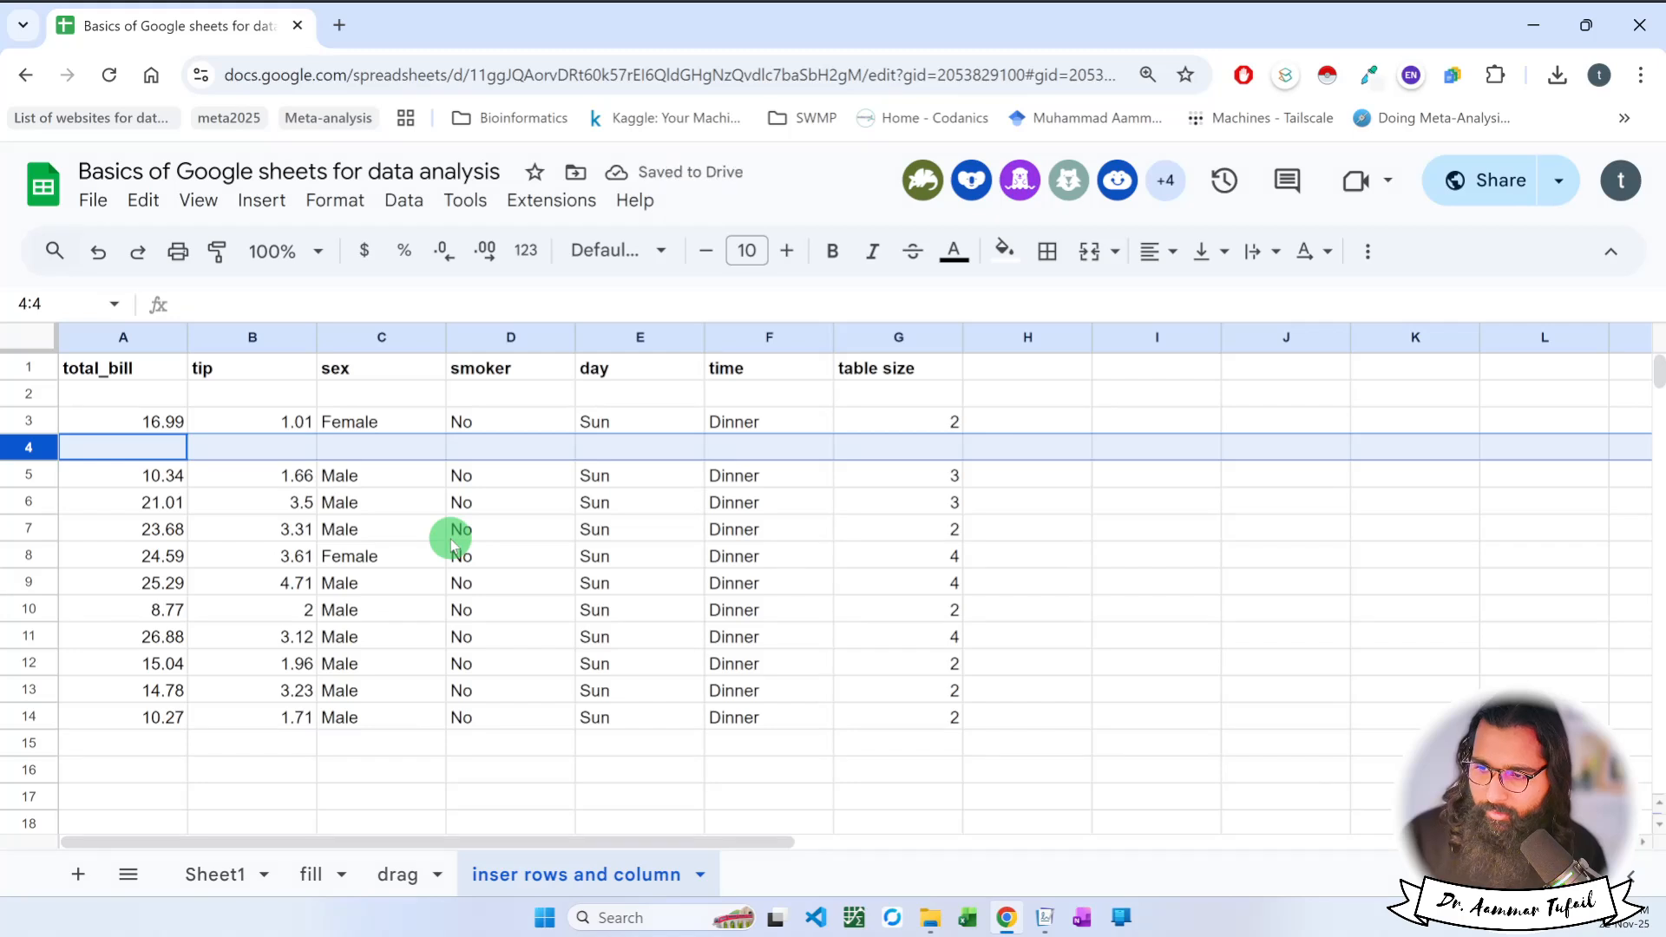
# Insert one blank column on each side of the tip column.
pyautogui.click(276, 340)
pyautogui.rightClick(277, 344)
pyautogui.click(312, 459)
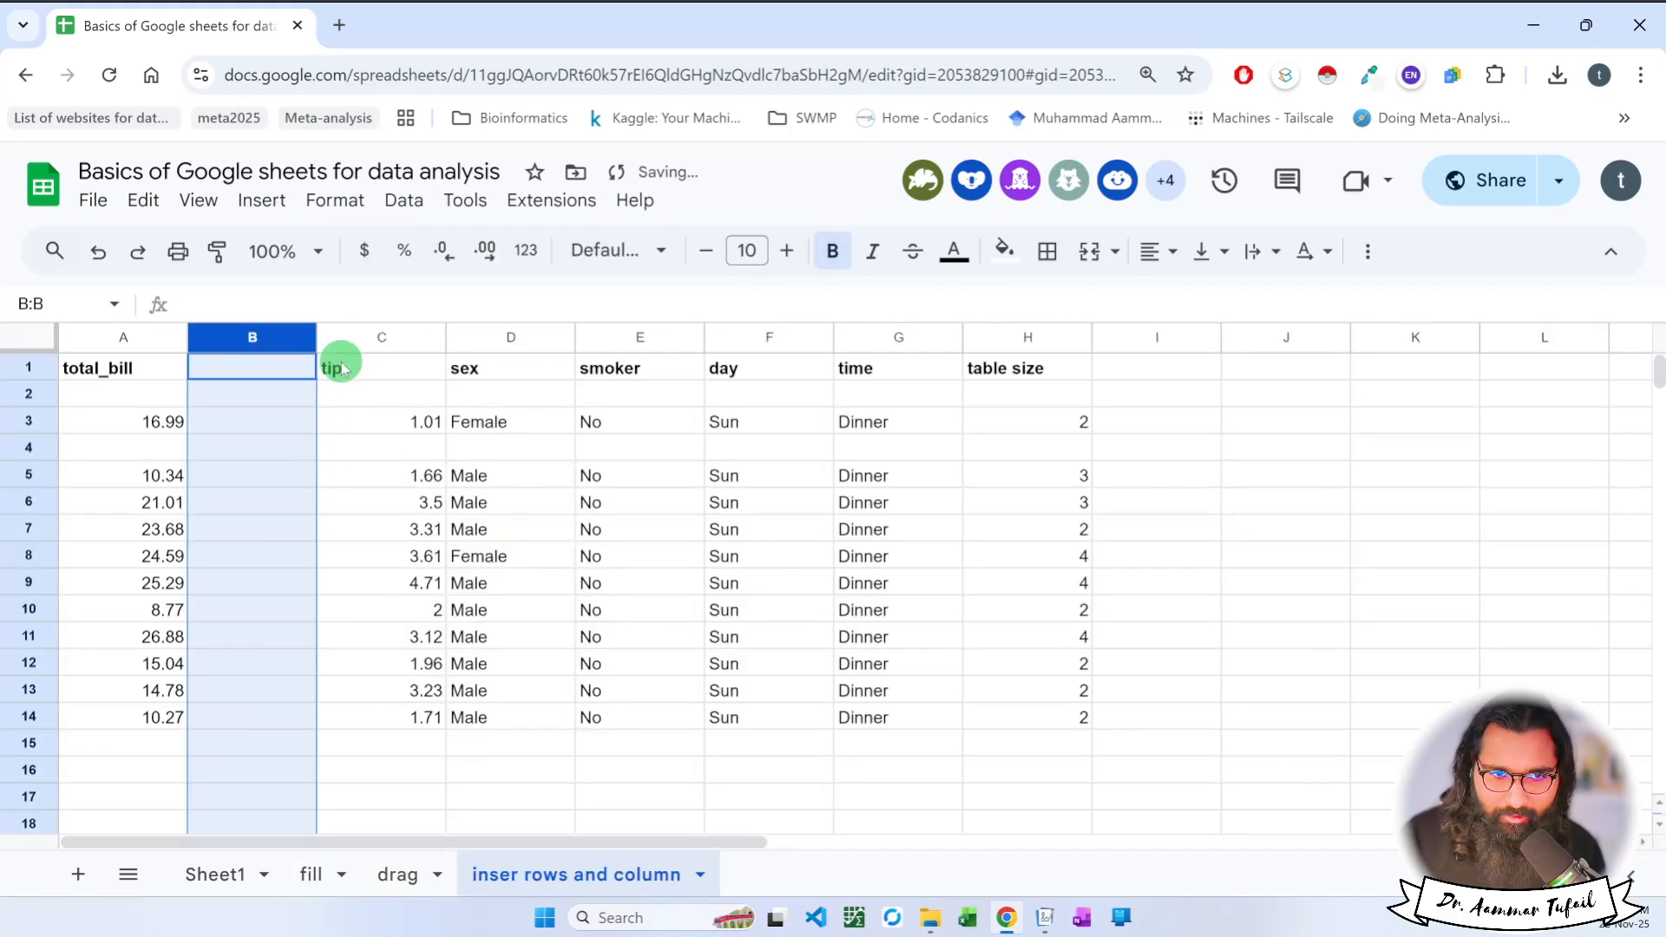
pyautogui.click(378, 331)
pyautogui.rightClick(377, 333)
pyautogui.click(468, 500)
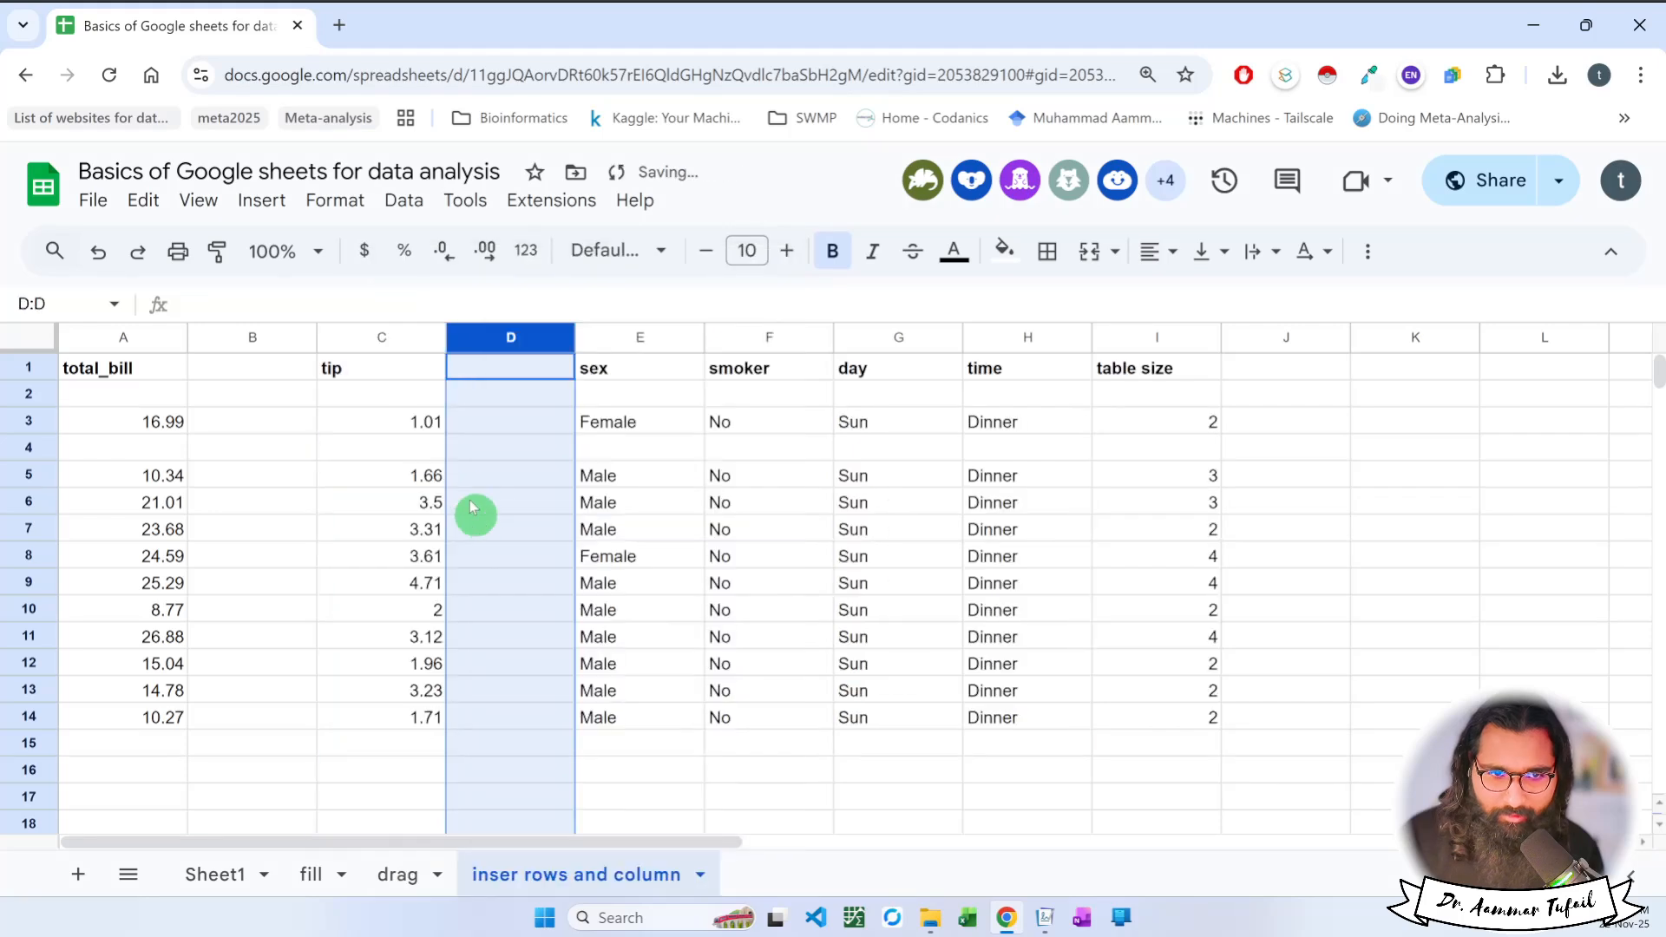
pyautogui.click(418, 582)
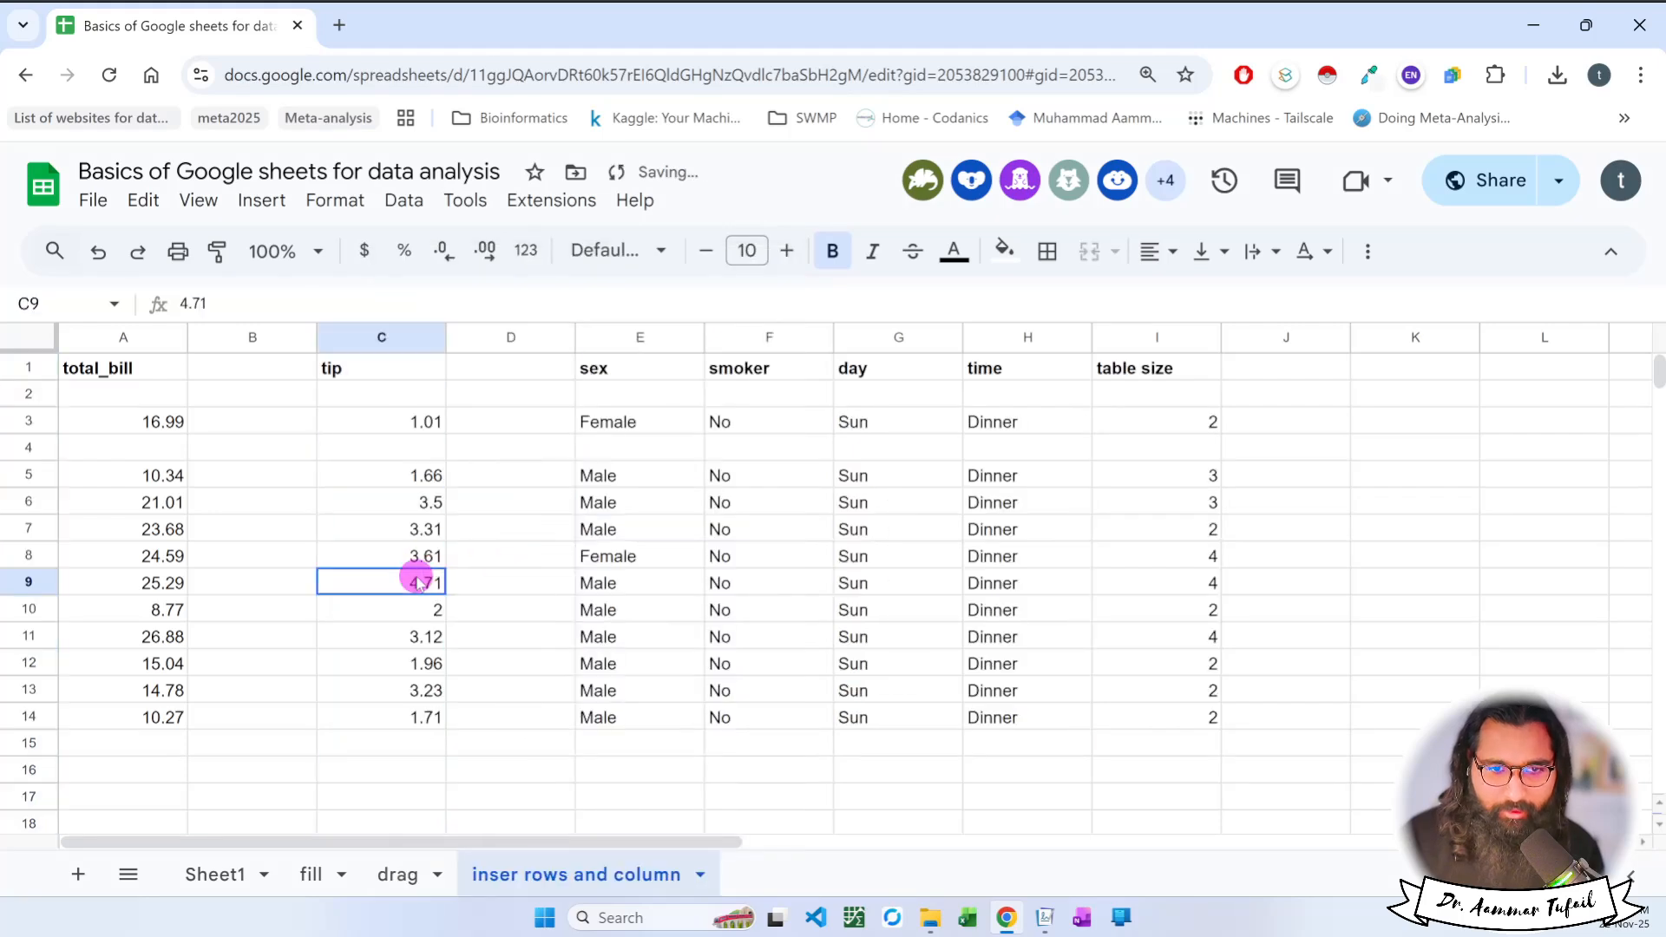
# Delete the entire sex column, column E, from the sheet.
pyautogui.click(251, 330)
pyautogui.click(516, 334)
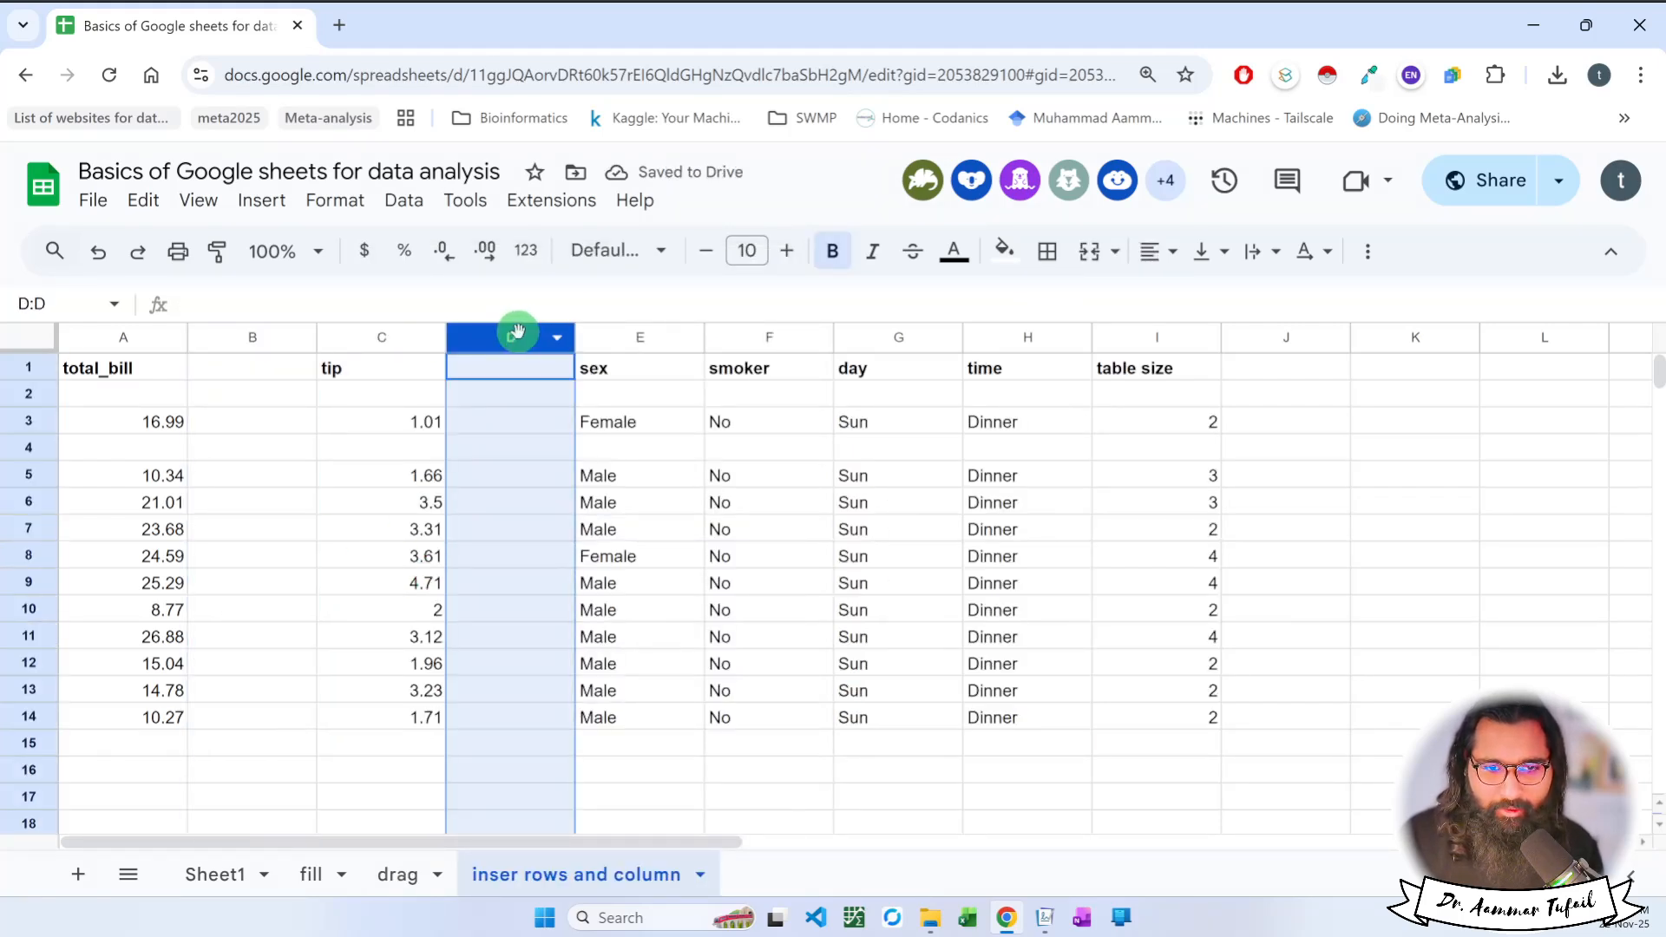
pyautogui.click(613, 339)
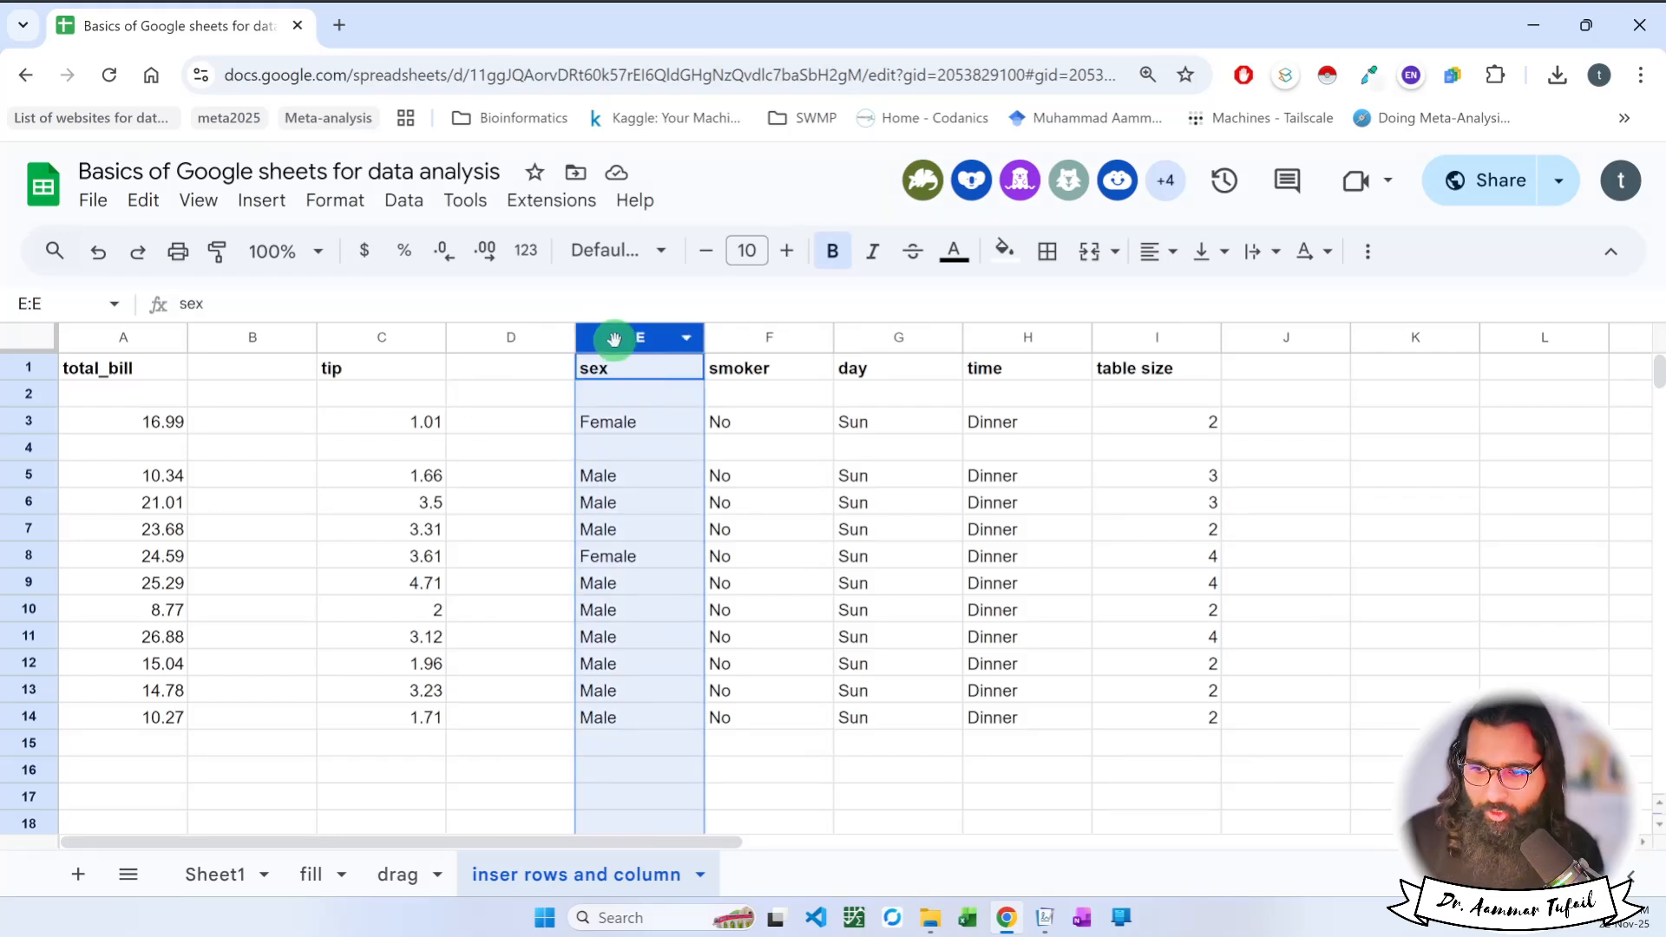
pyautogui.rightClick(625, 341)
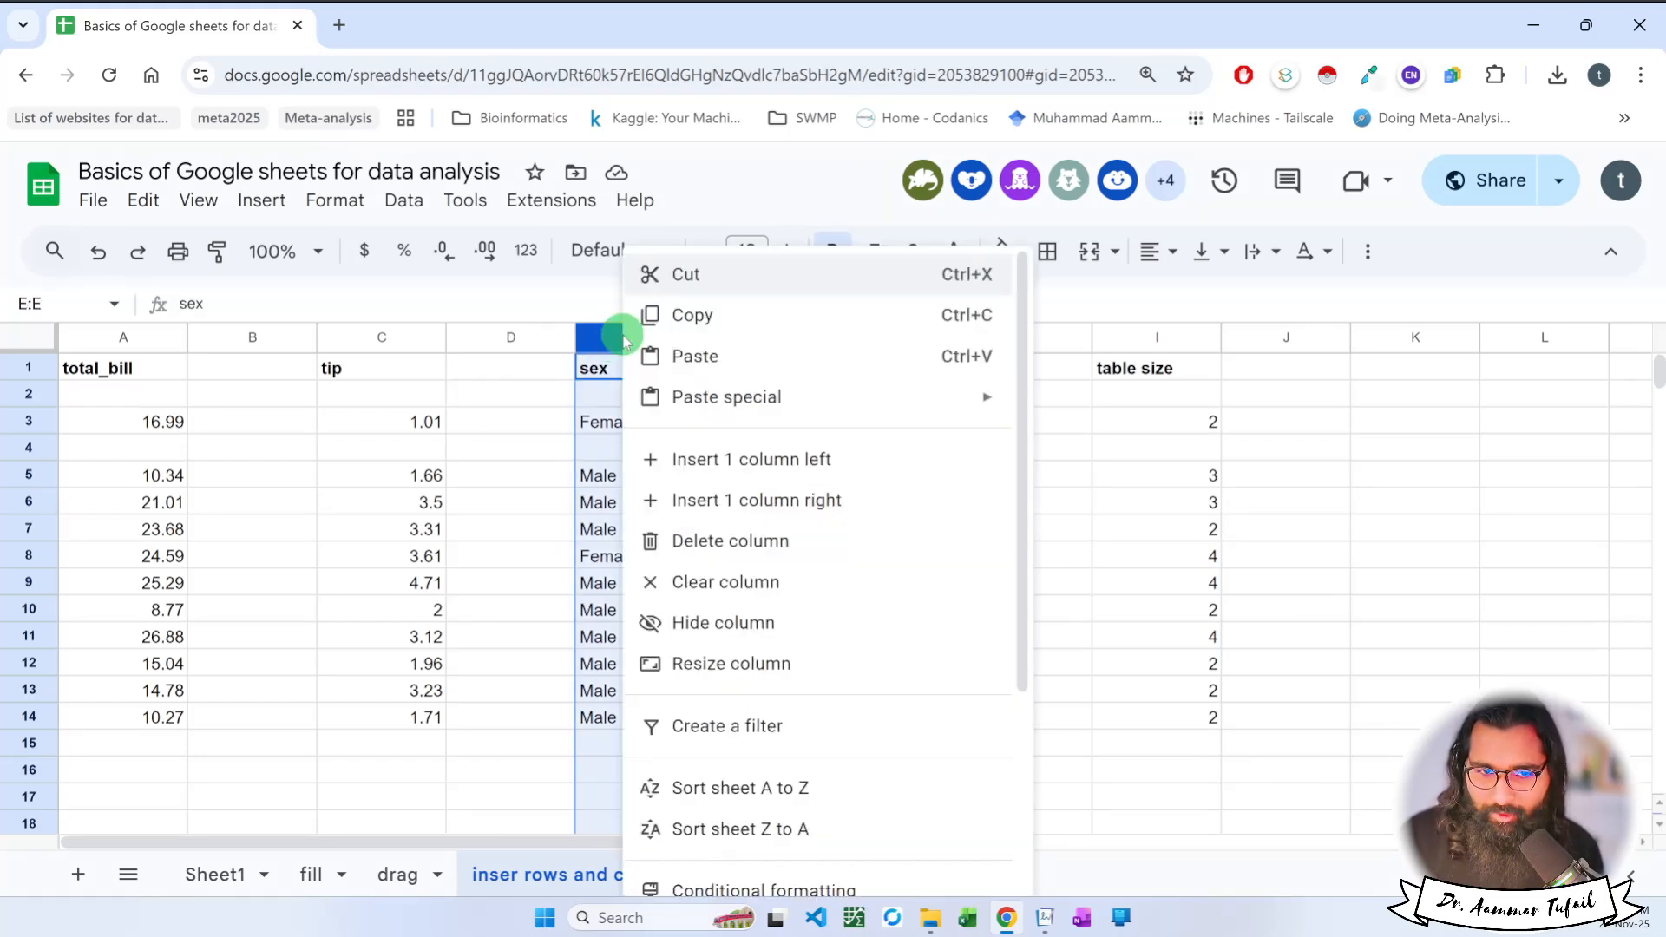
pyautogui.click(773, 560)
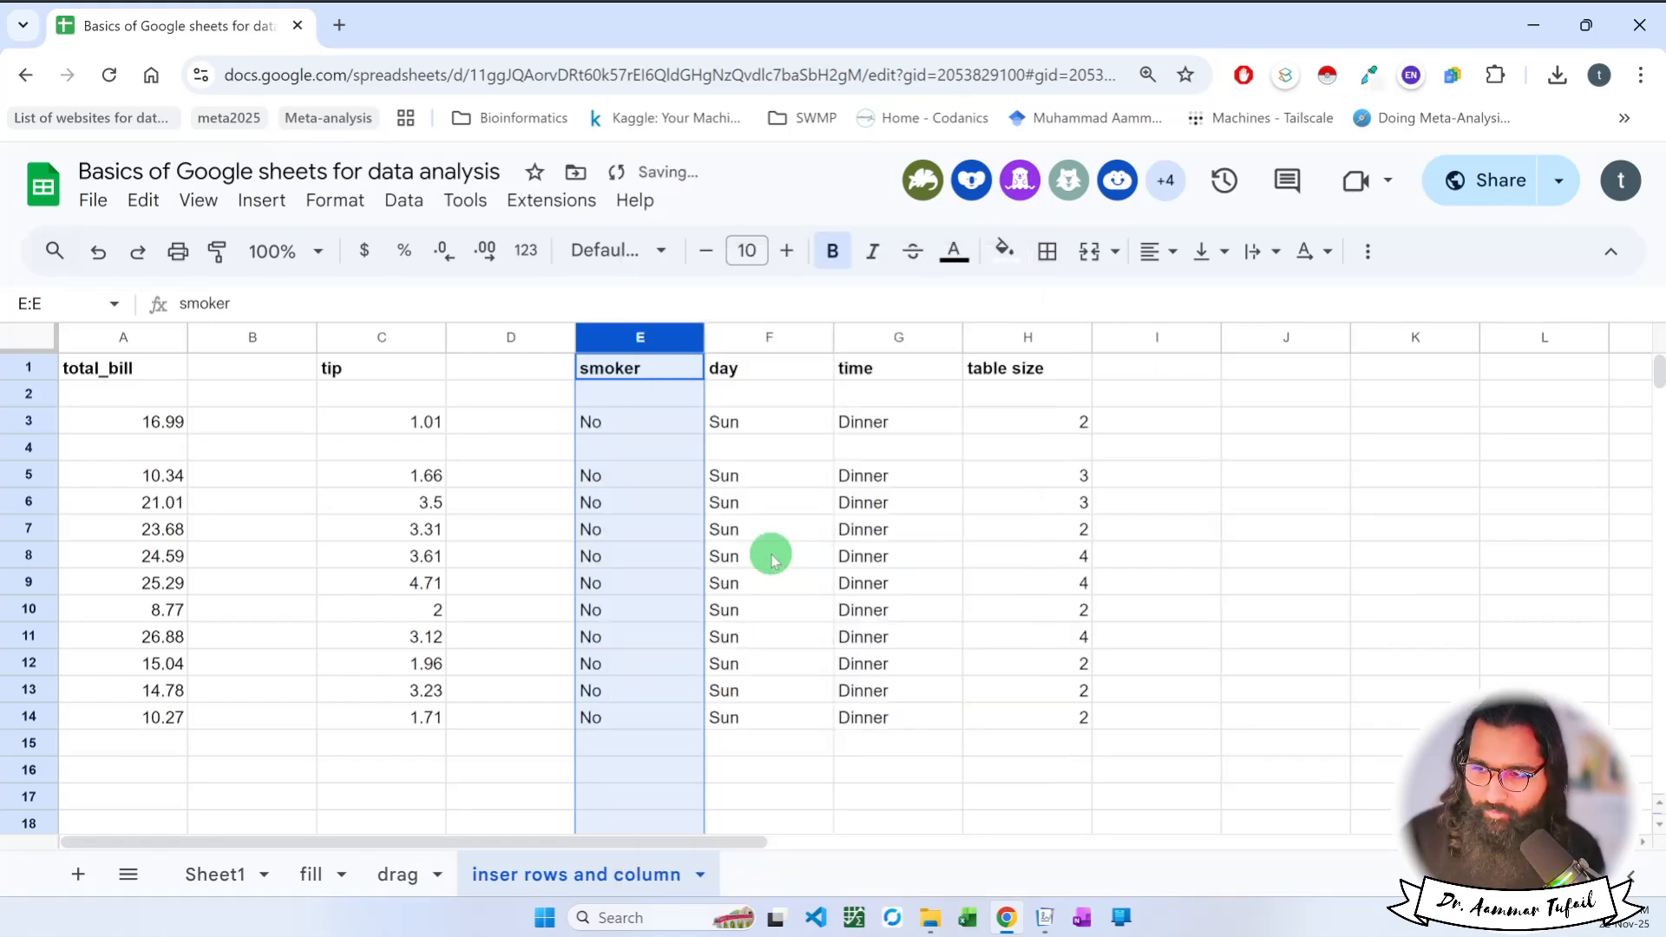
# Select the blank columns B and D together and delete both of them.
pyautogui.click(540, 341)
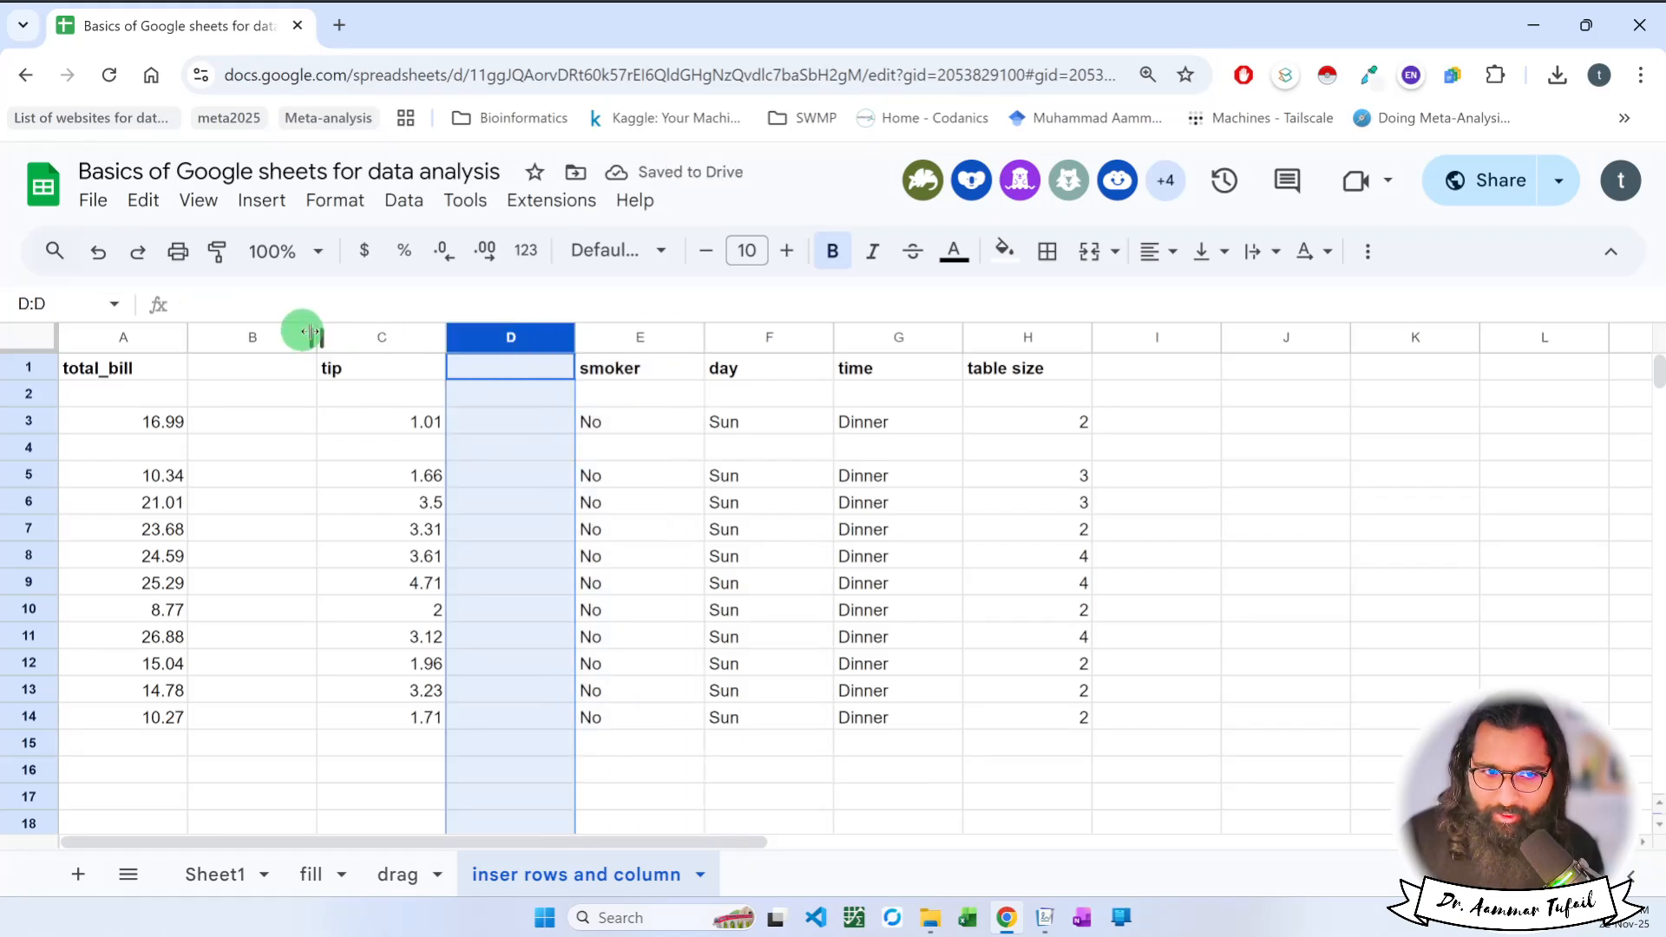
pyautogui.keyDown('ctrl'); pyautogui.click(264, 332); pyautogui.keyUp('ctrl')
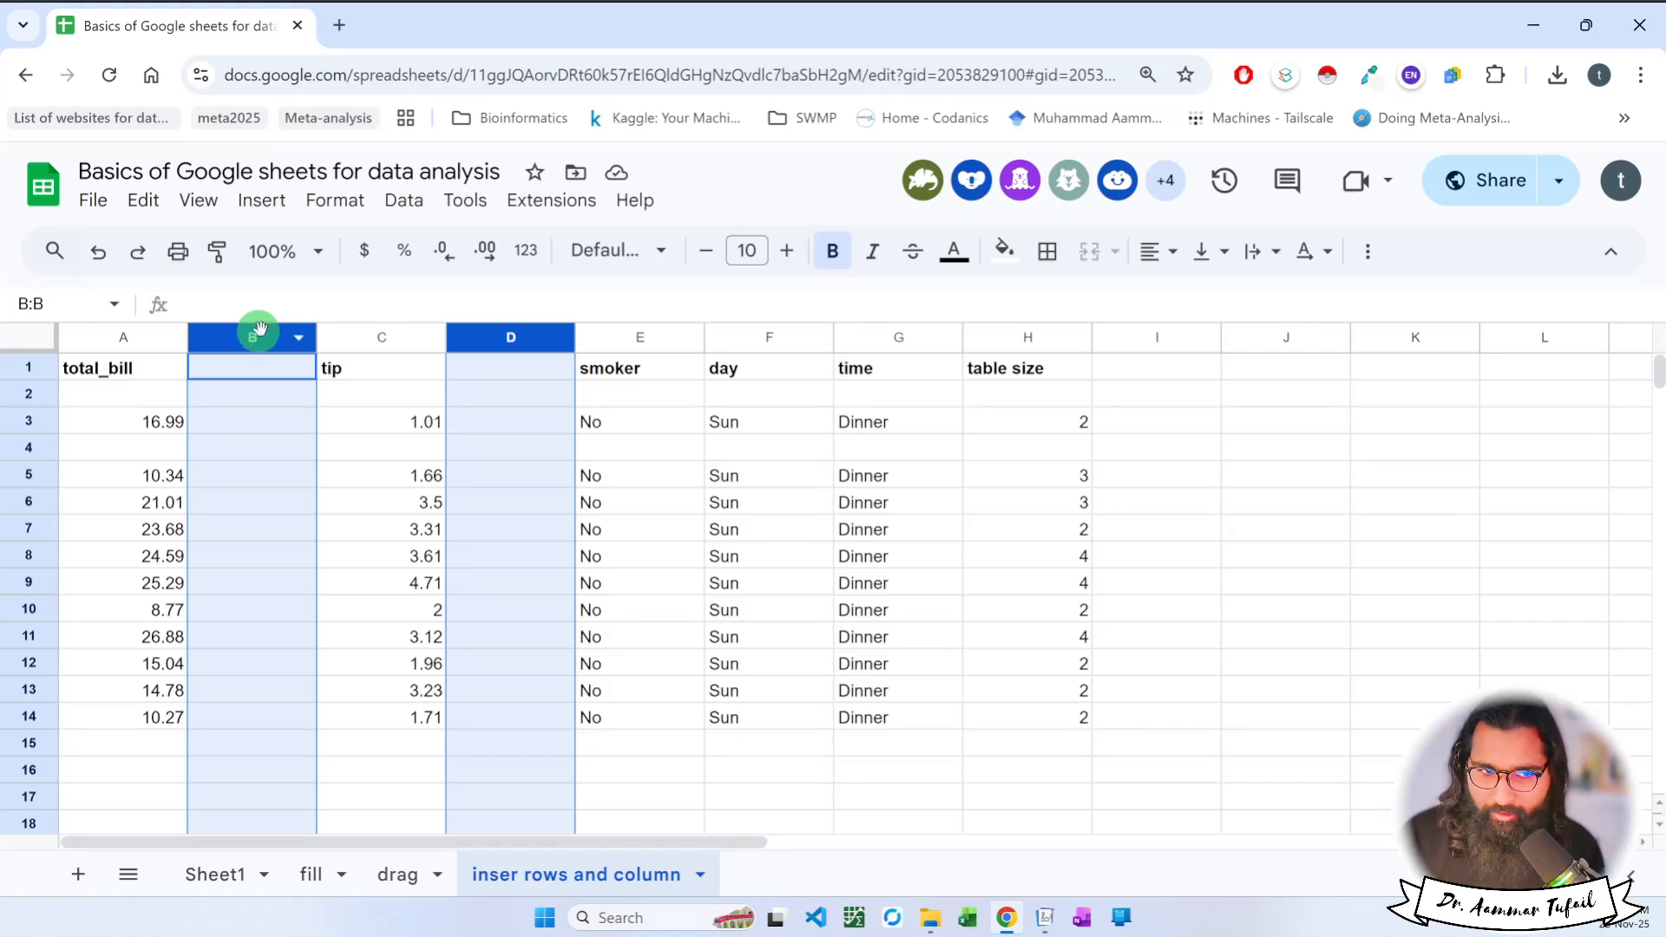
pyautogui.click(378, 423)
pyautogui.click(249, 334)
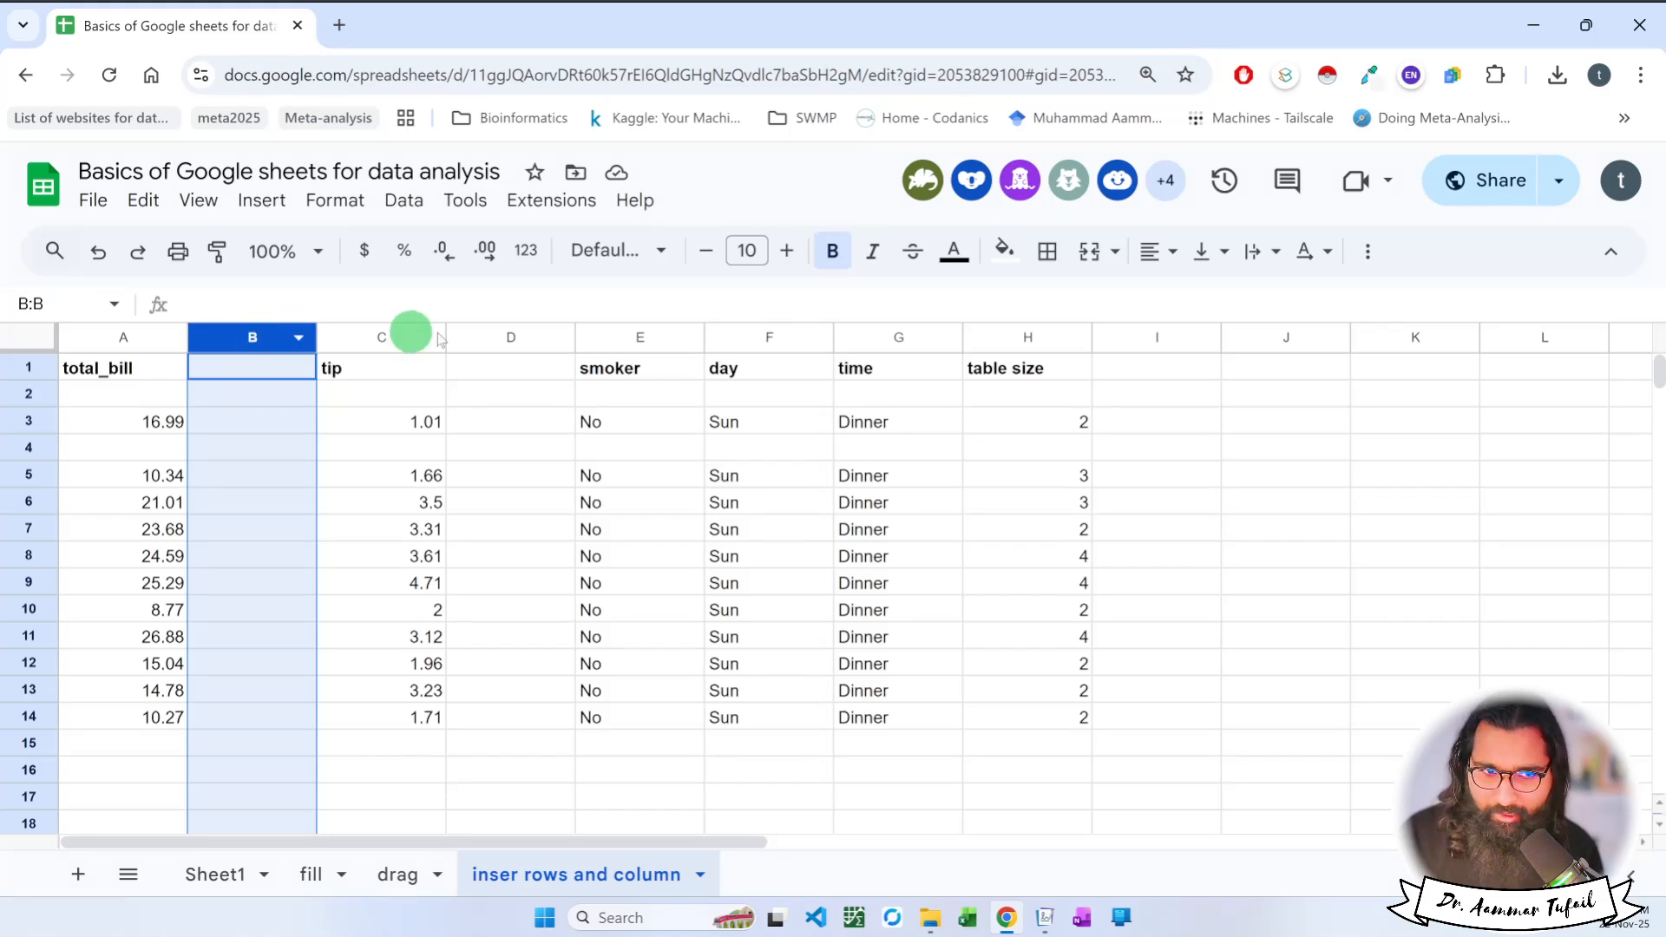
pyautogui.keyDown('ctrl'); pyautogui.click(494, 335); pyautogui.keyUp('ctrl')
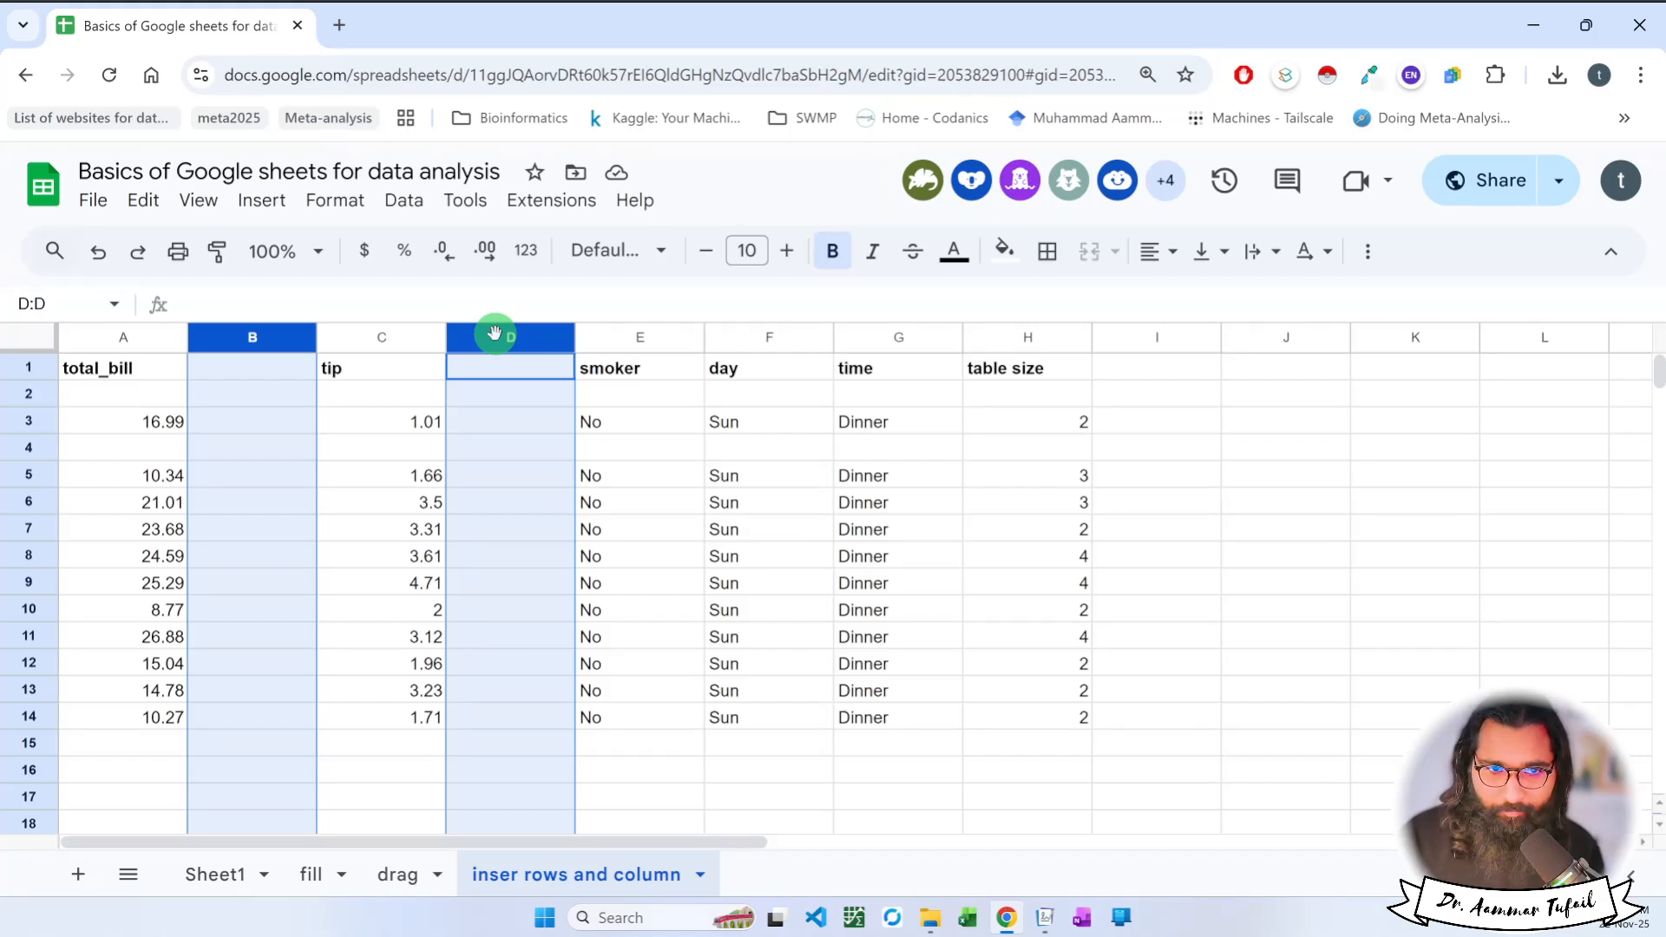
pyautogui.rightClick(494, 335)
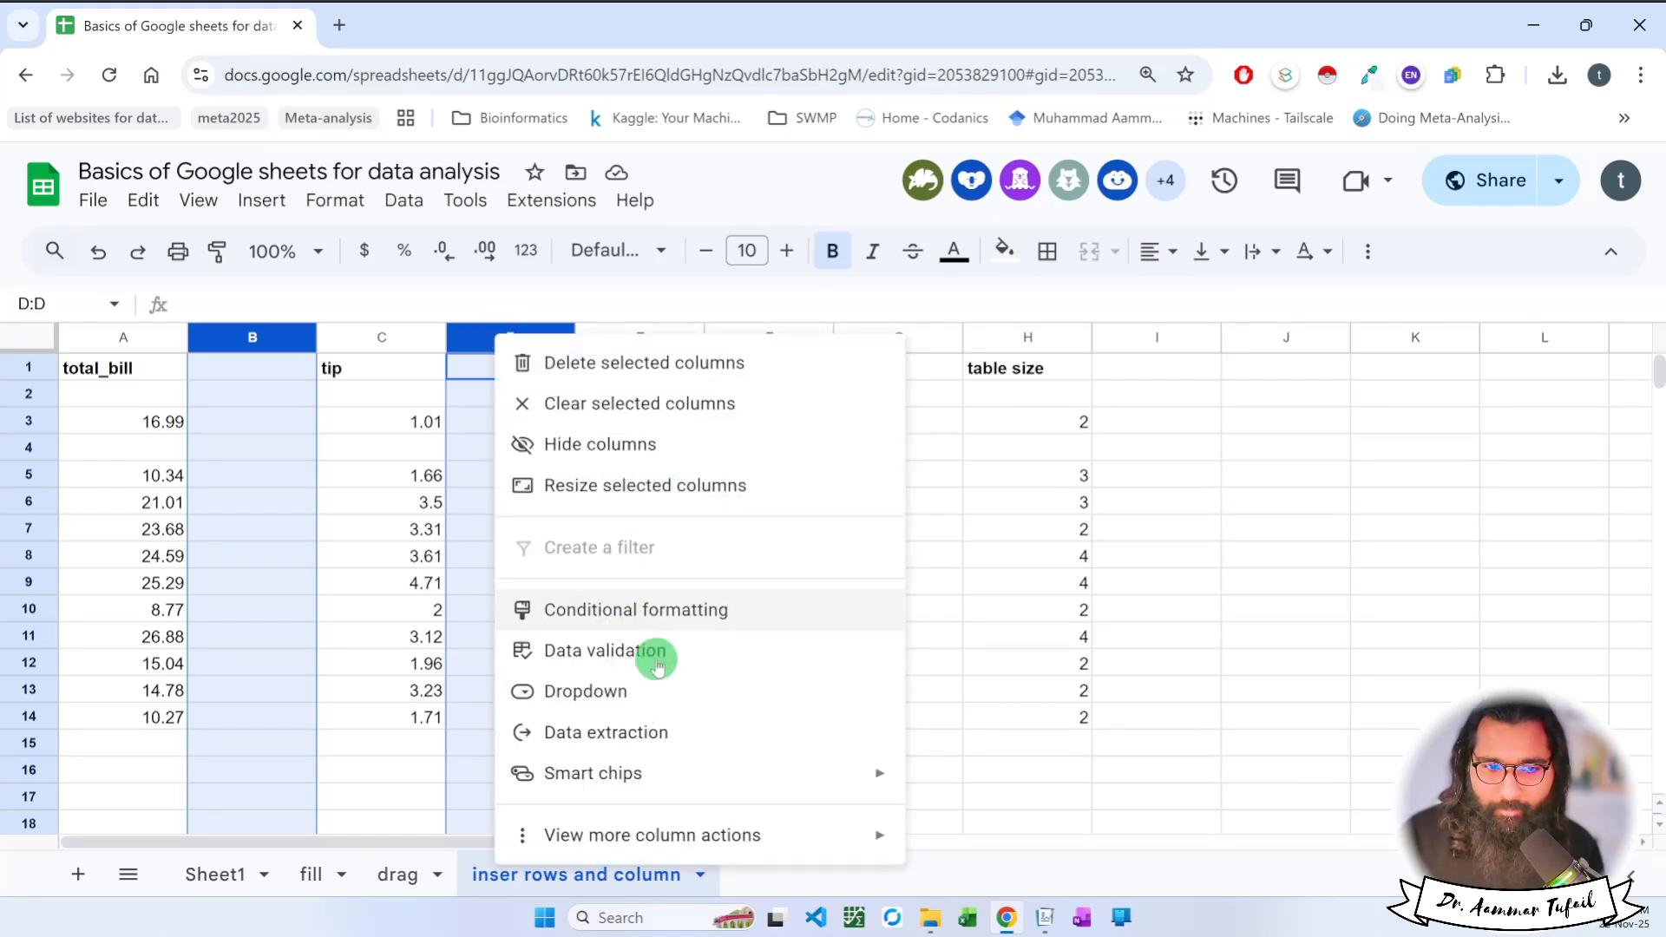
pyautogui.click(681, 363)
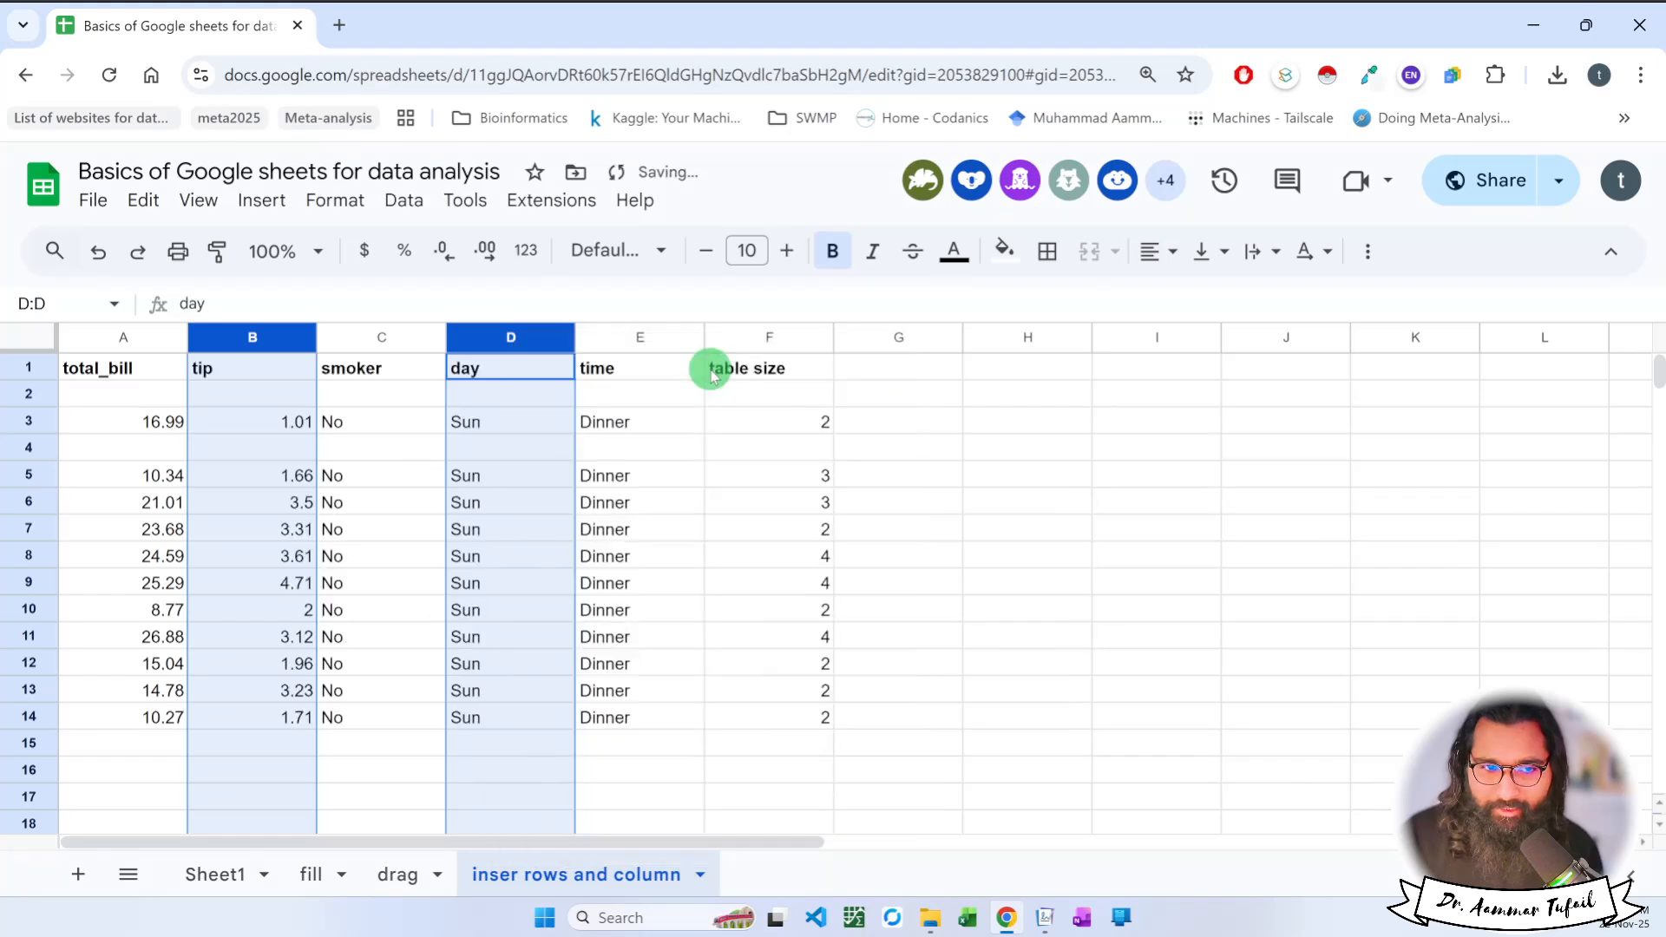
# Select the blank rows 2 and 4 together and delete both of them.
pyautogui.click(32, 392)
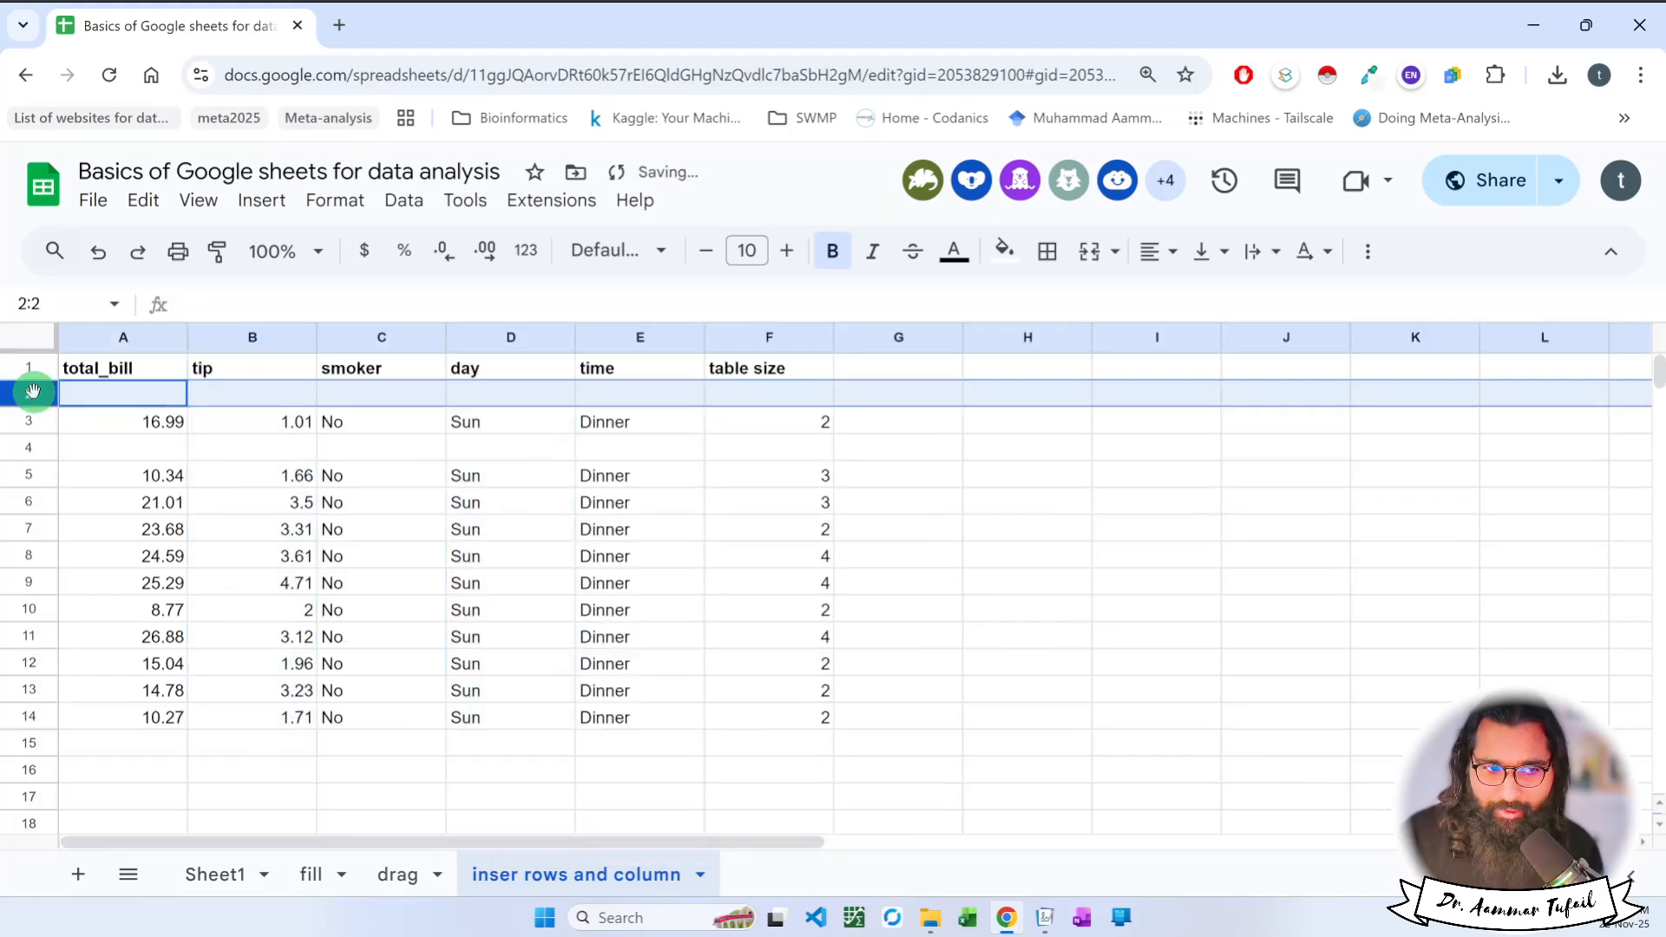
pyautogui.keyDown('ctrl'); pyautogui.click(31, 446); pyautogui.keyUp('ctrl')
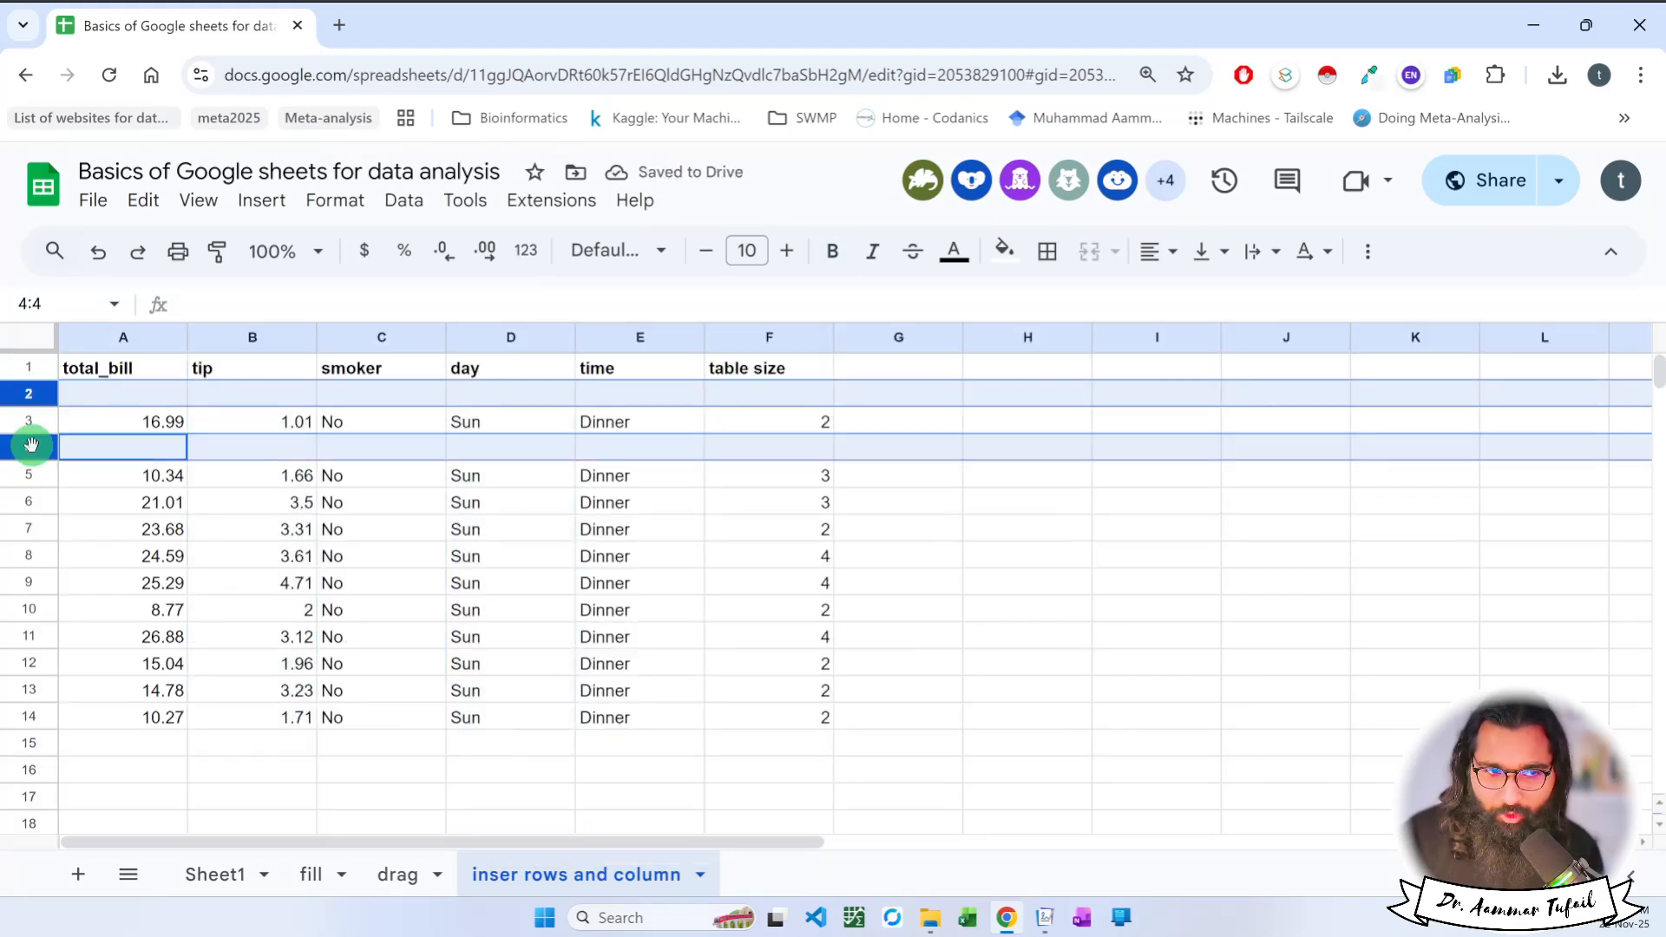
pyautogui.rightClick(31, 446)
pyautogui.click(76, 472)
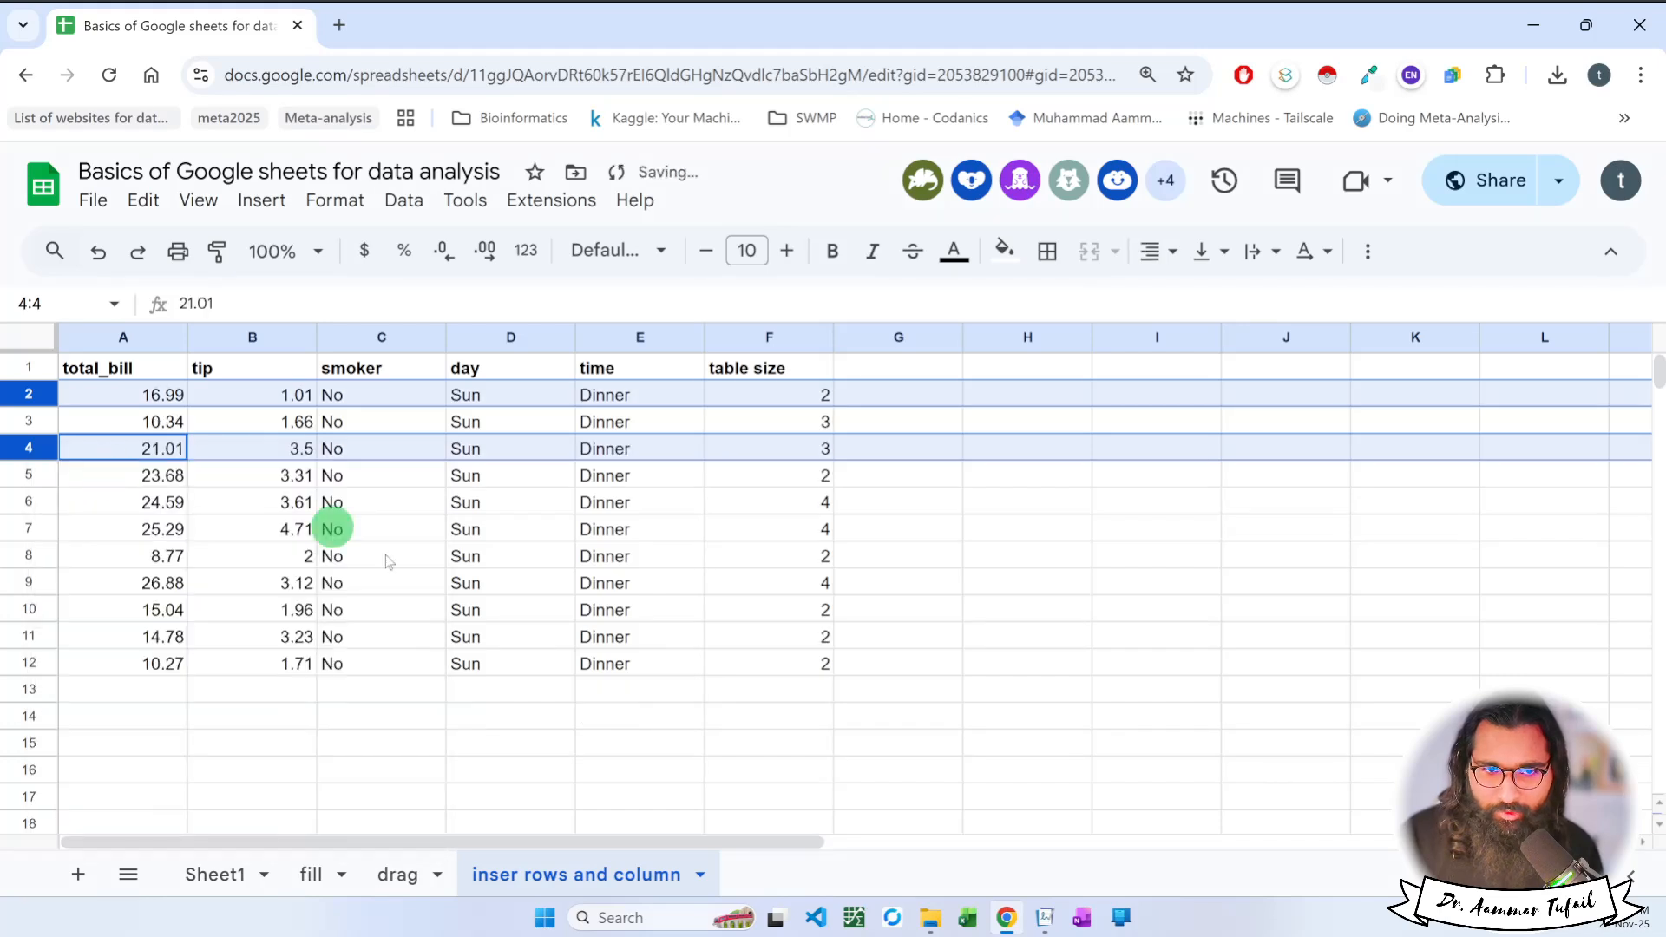
pyautogui.click(699, 704)
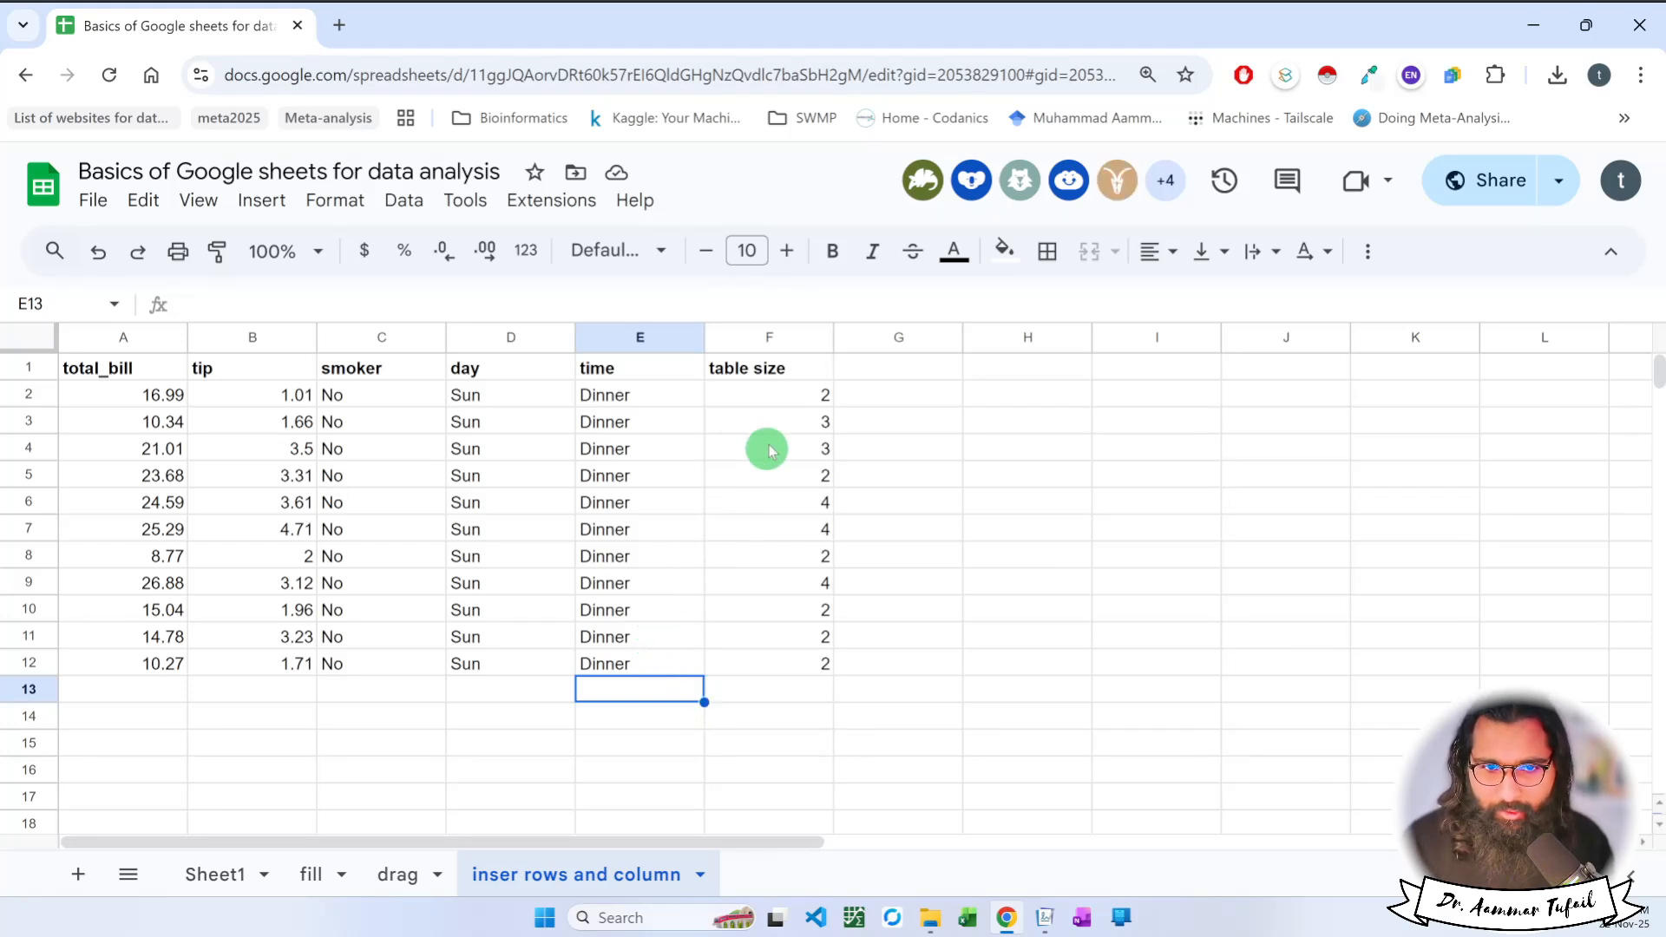
# Hide the table size column, column F.
pyautogui.click(755, 337)
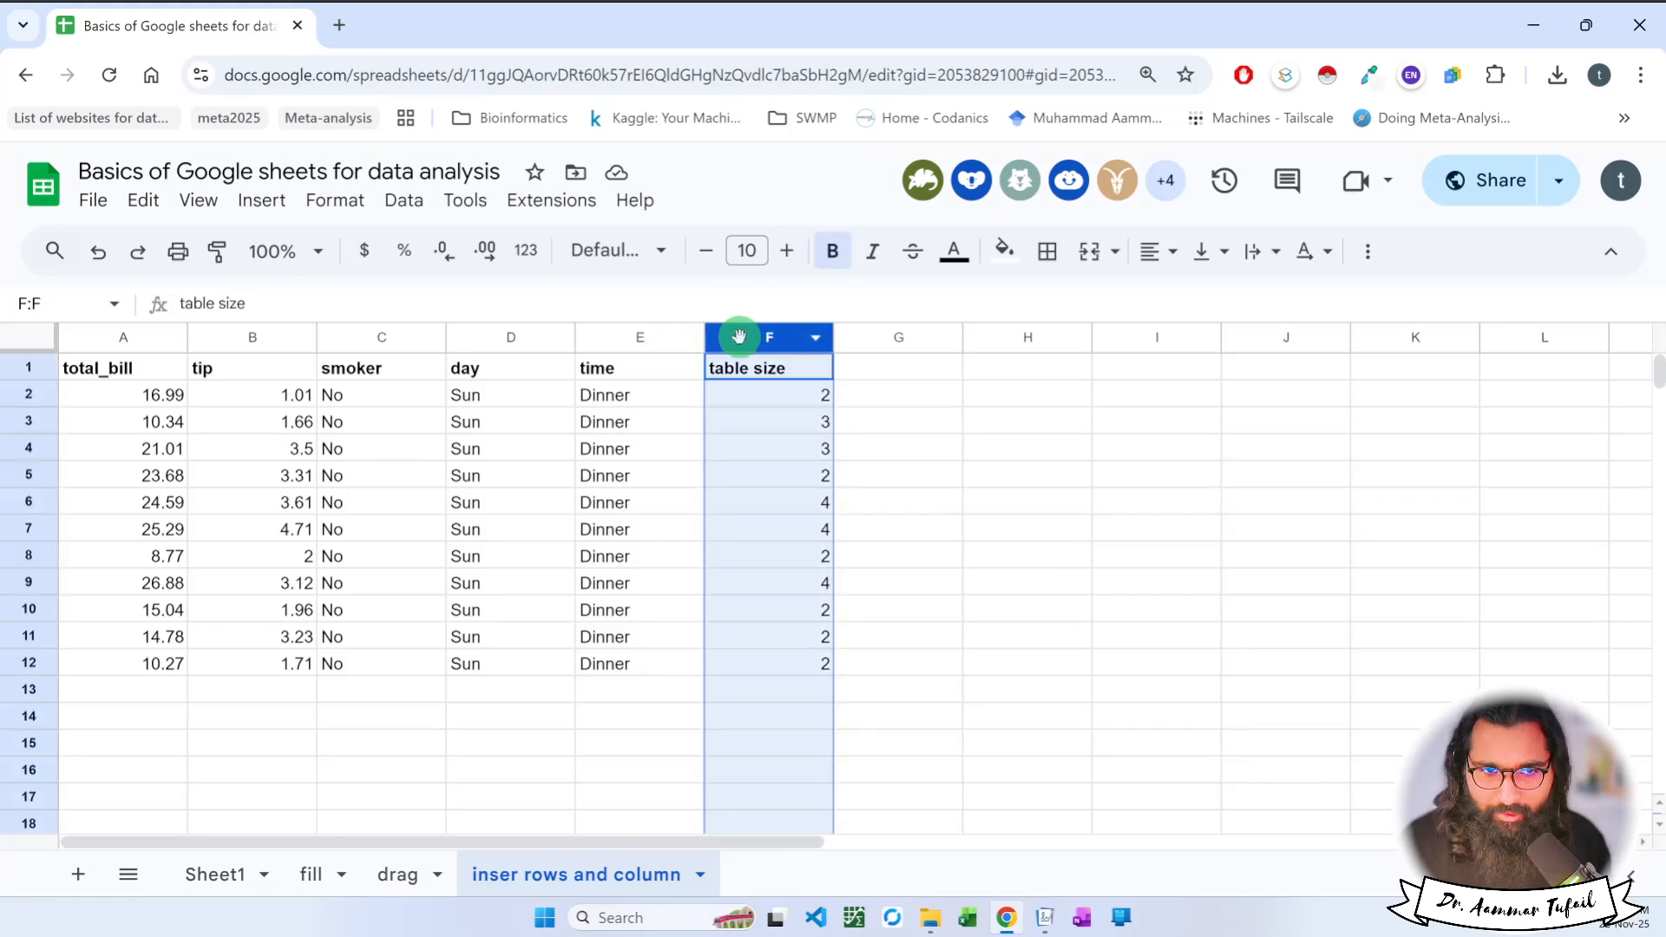
pyautogui.rightClick(739, 338)
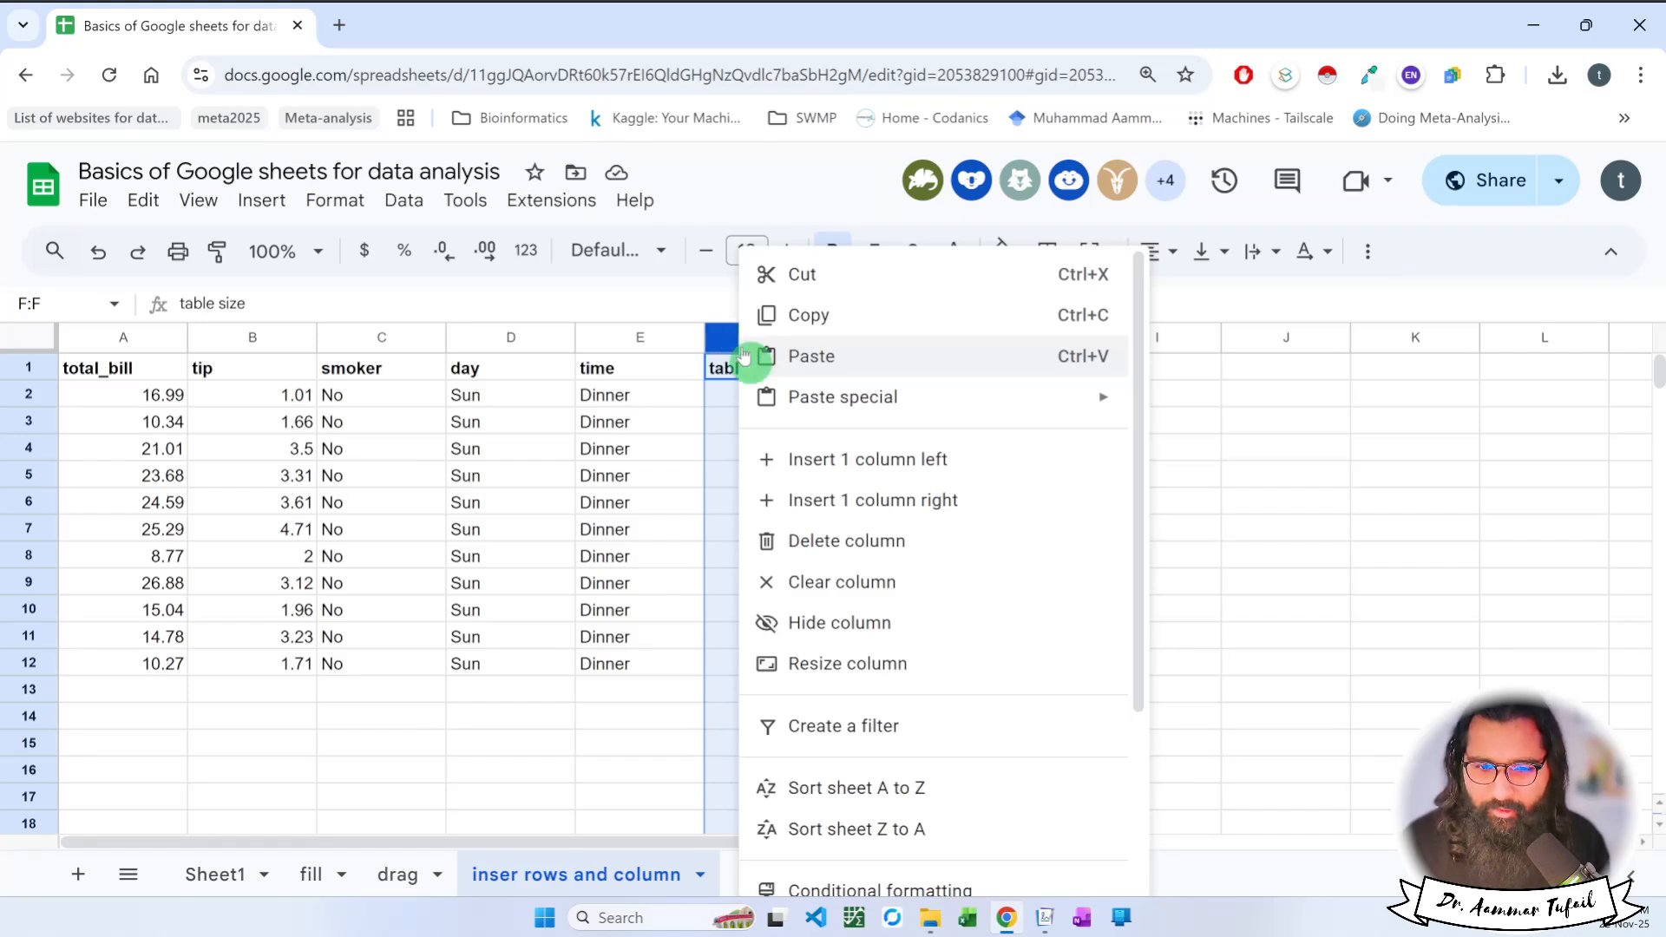
pyautogui.click(804, 633)
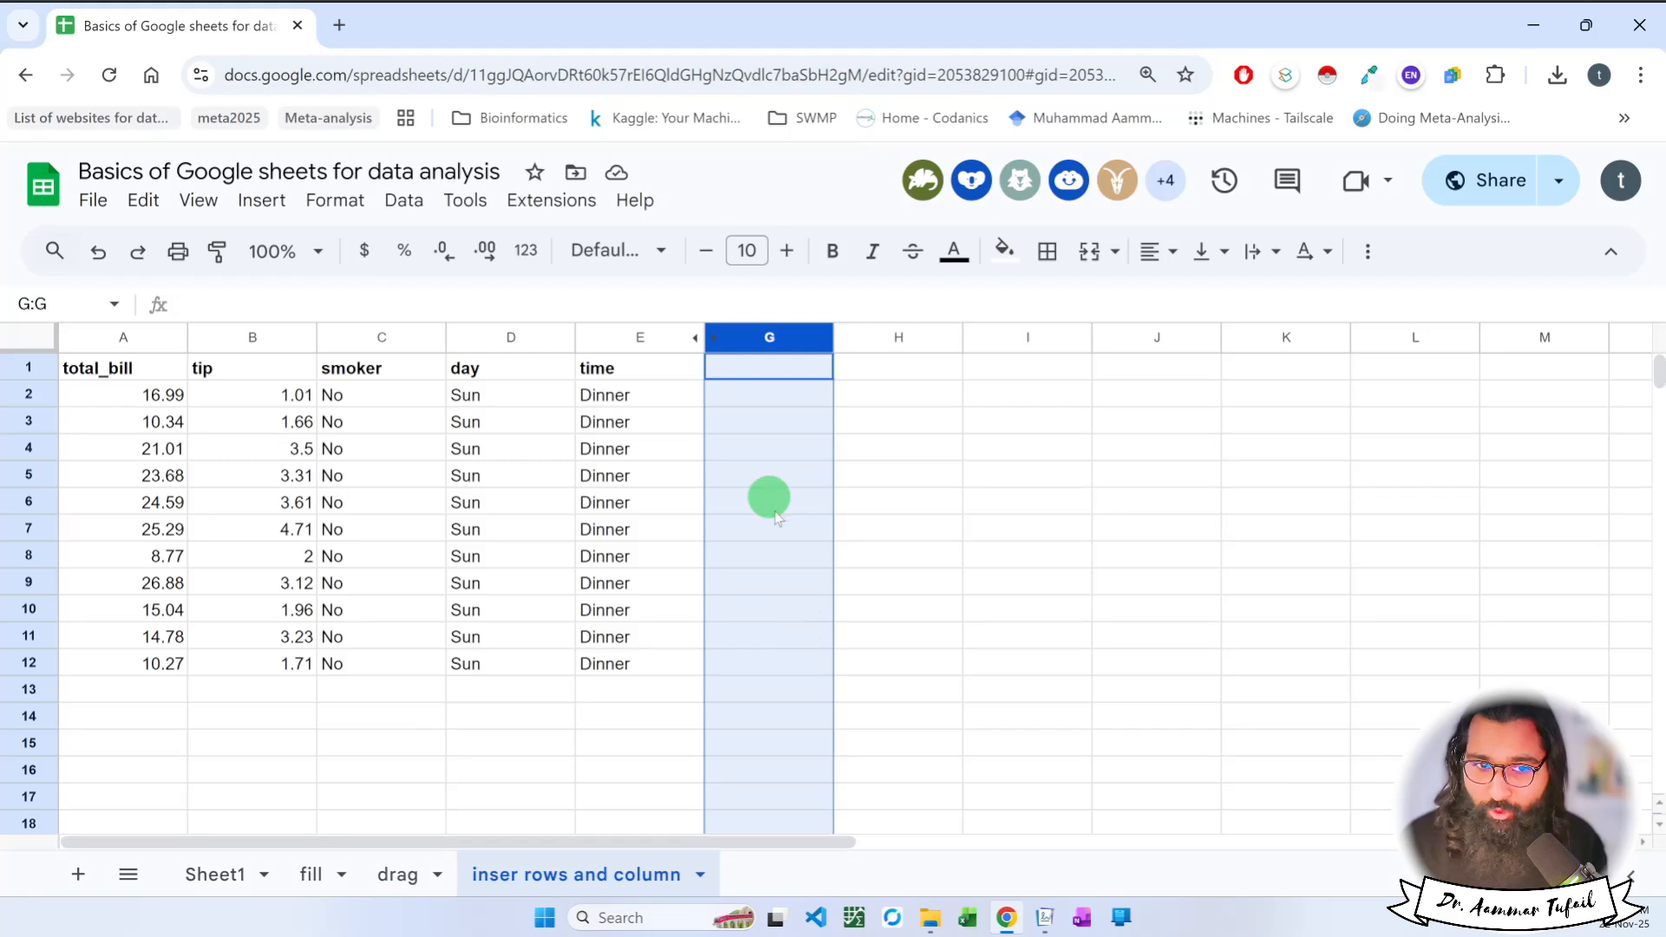
pyautogui.click(771, 474)
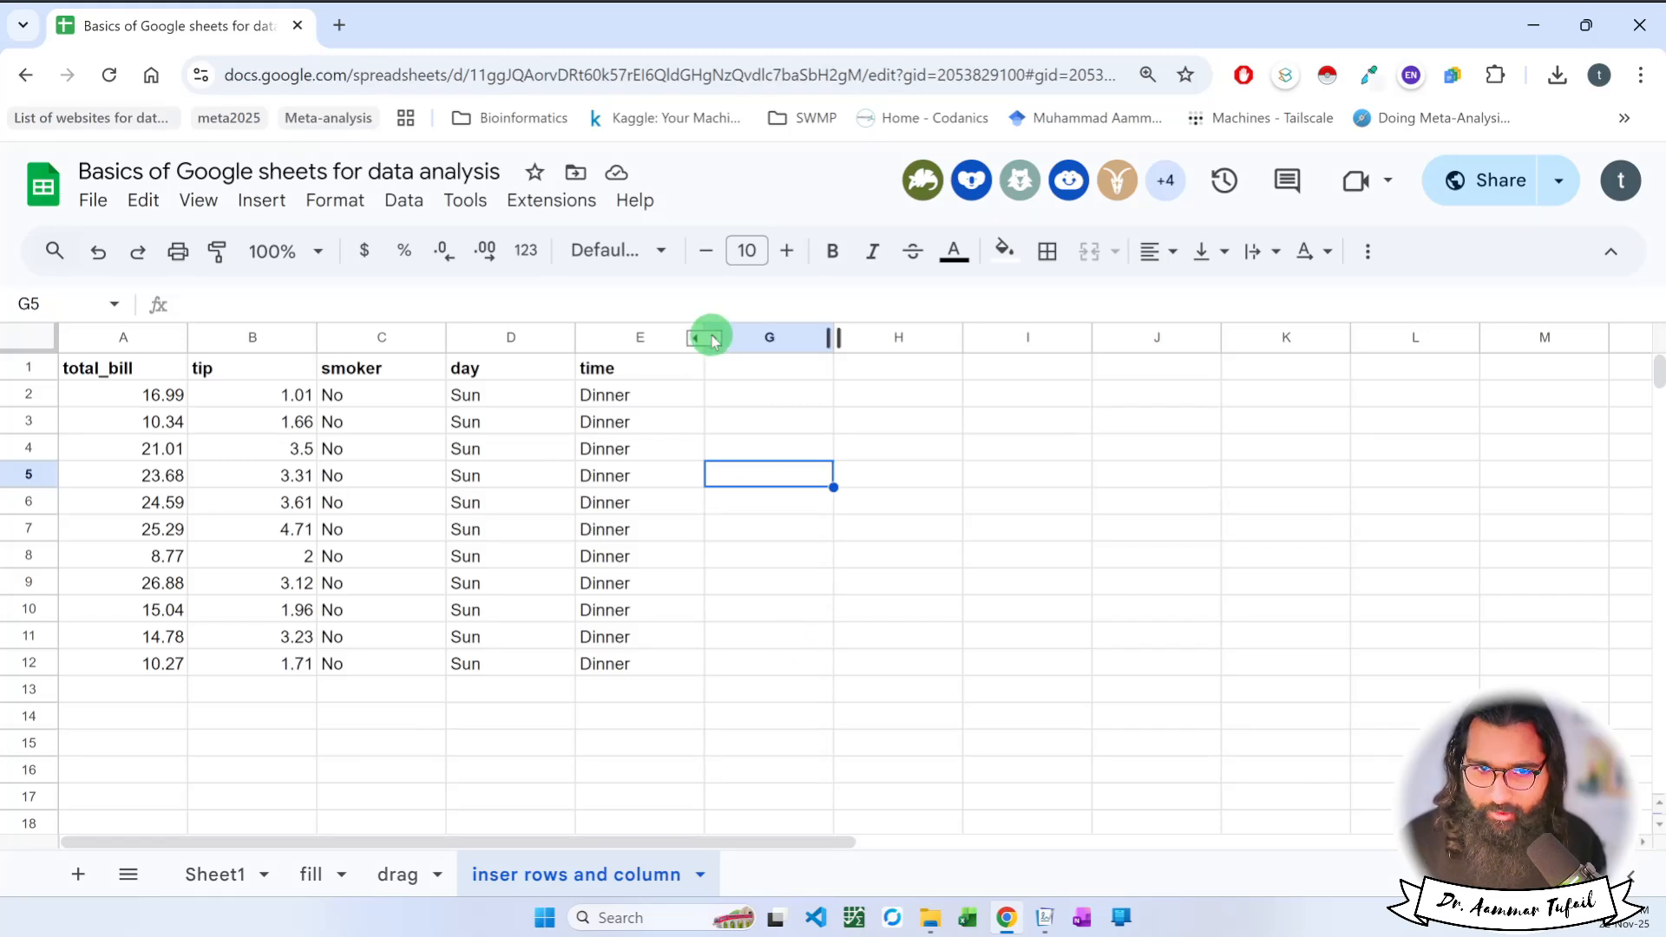
# Widen the time column slightly and unhide the table size column next to it.
pyautogui.moveTo(708, 338)
pyautogui.mouseDown()
pyautogui.moveTo(785, 345)
pyautogui.moveTo(732, 338)
pyautogui.mouseUp()
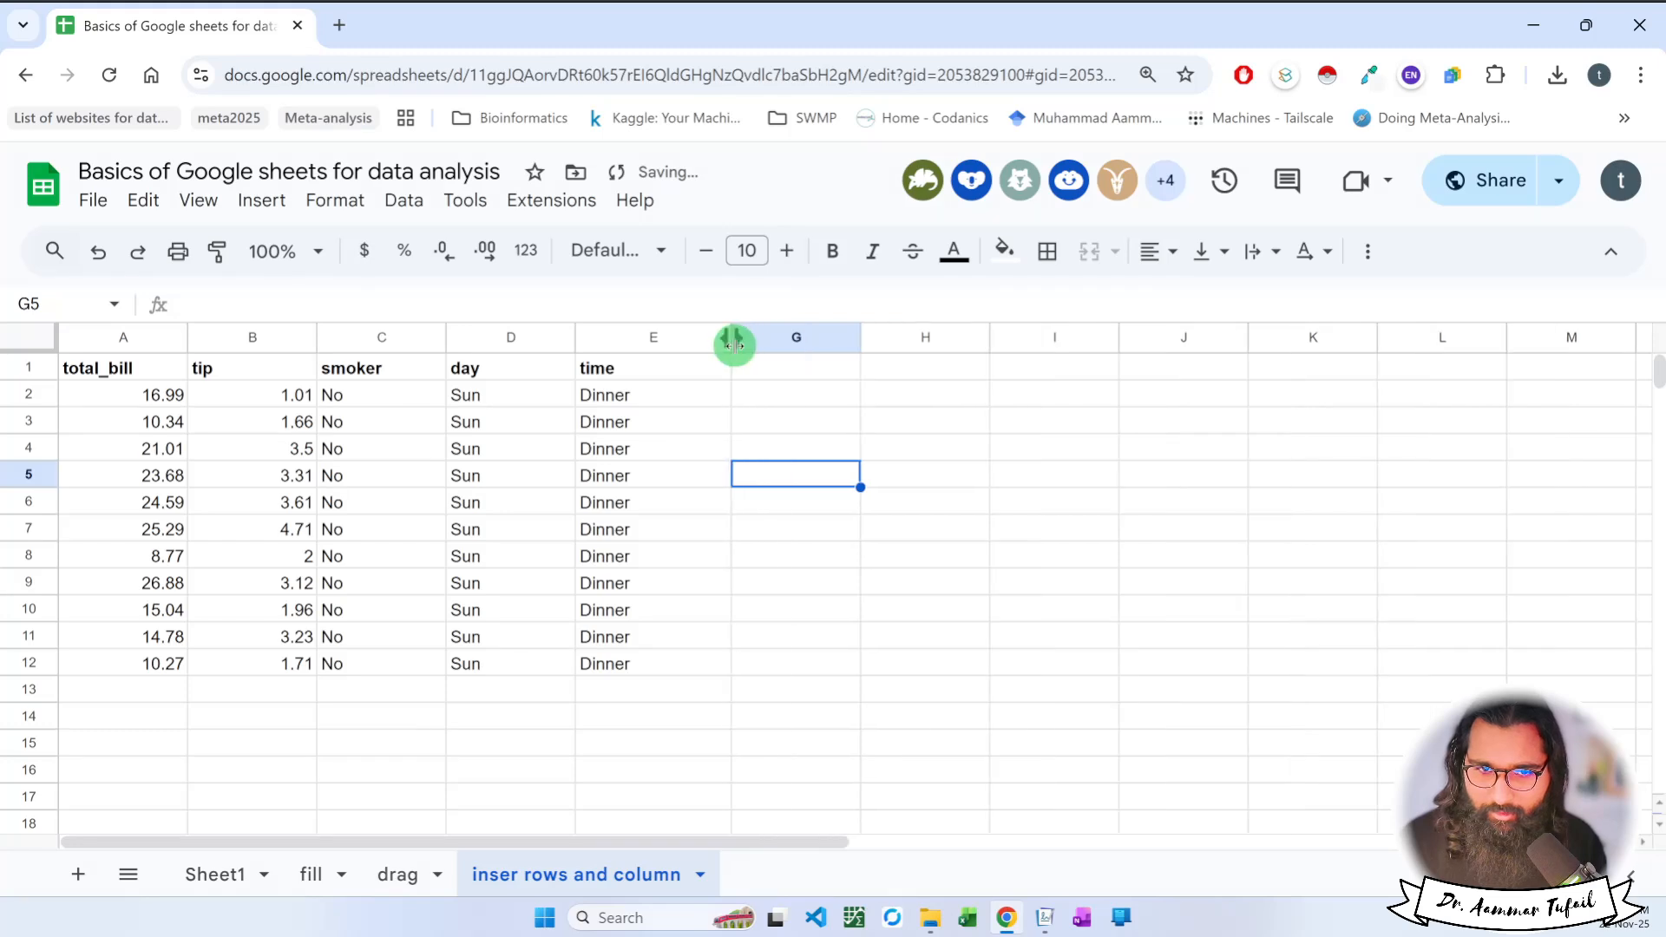
pyautogui.click(744, 339)
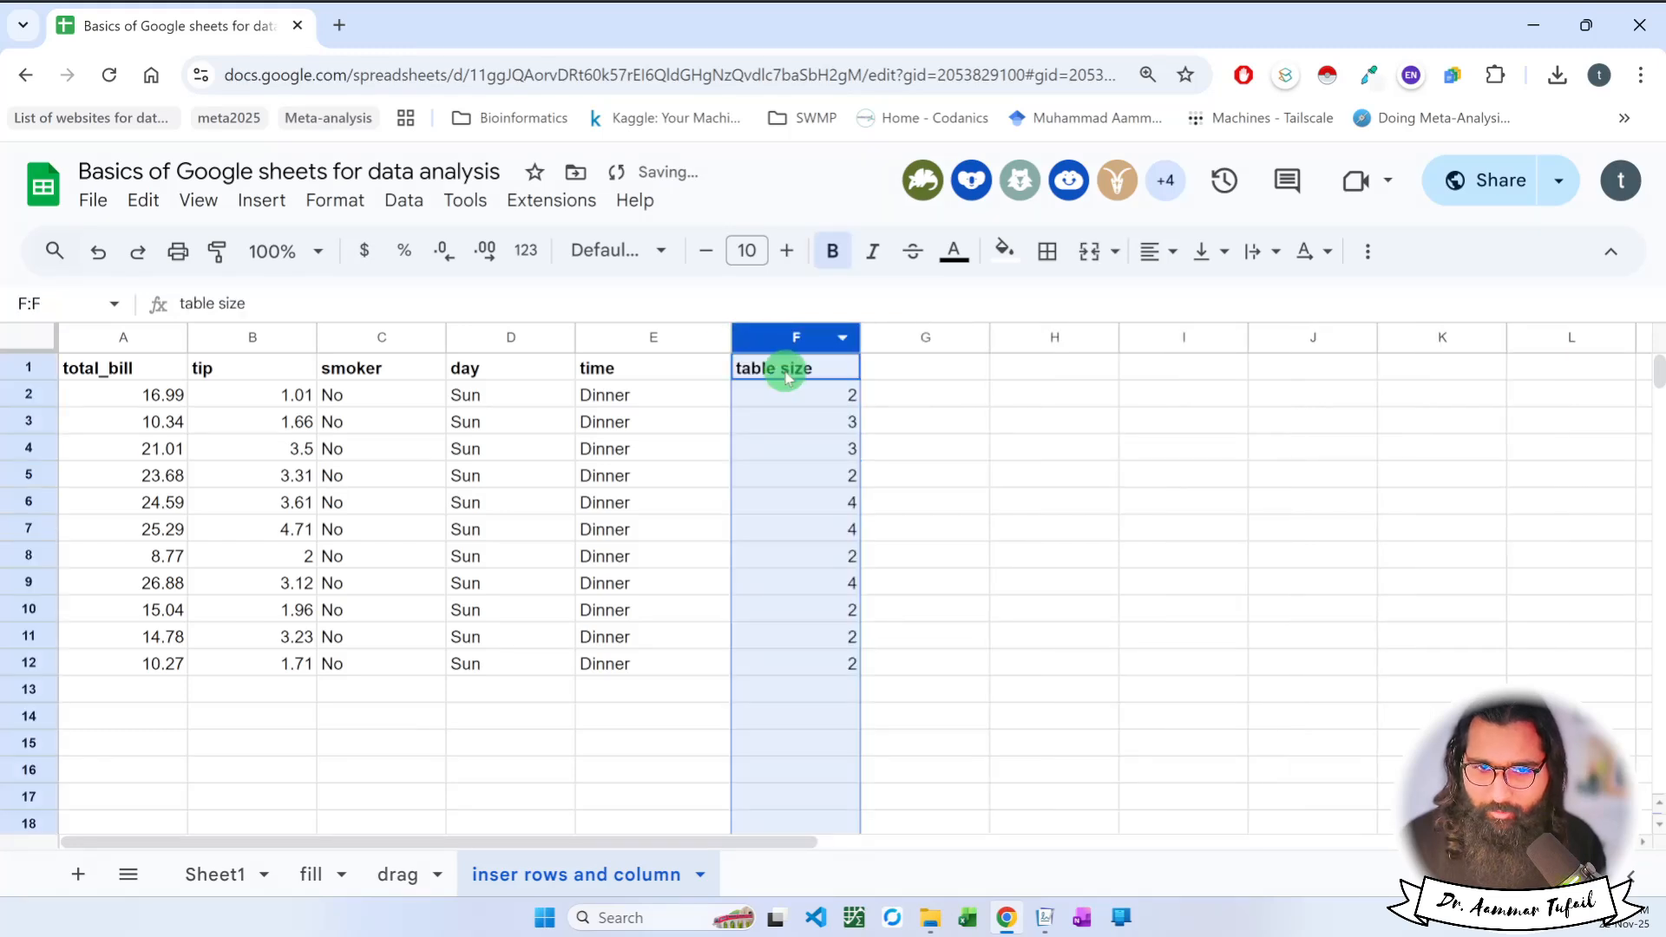
# Hide the table size column again and auto-fit the width of the time column.
pyautogui.rightClick(792, 329)
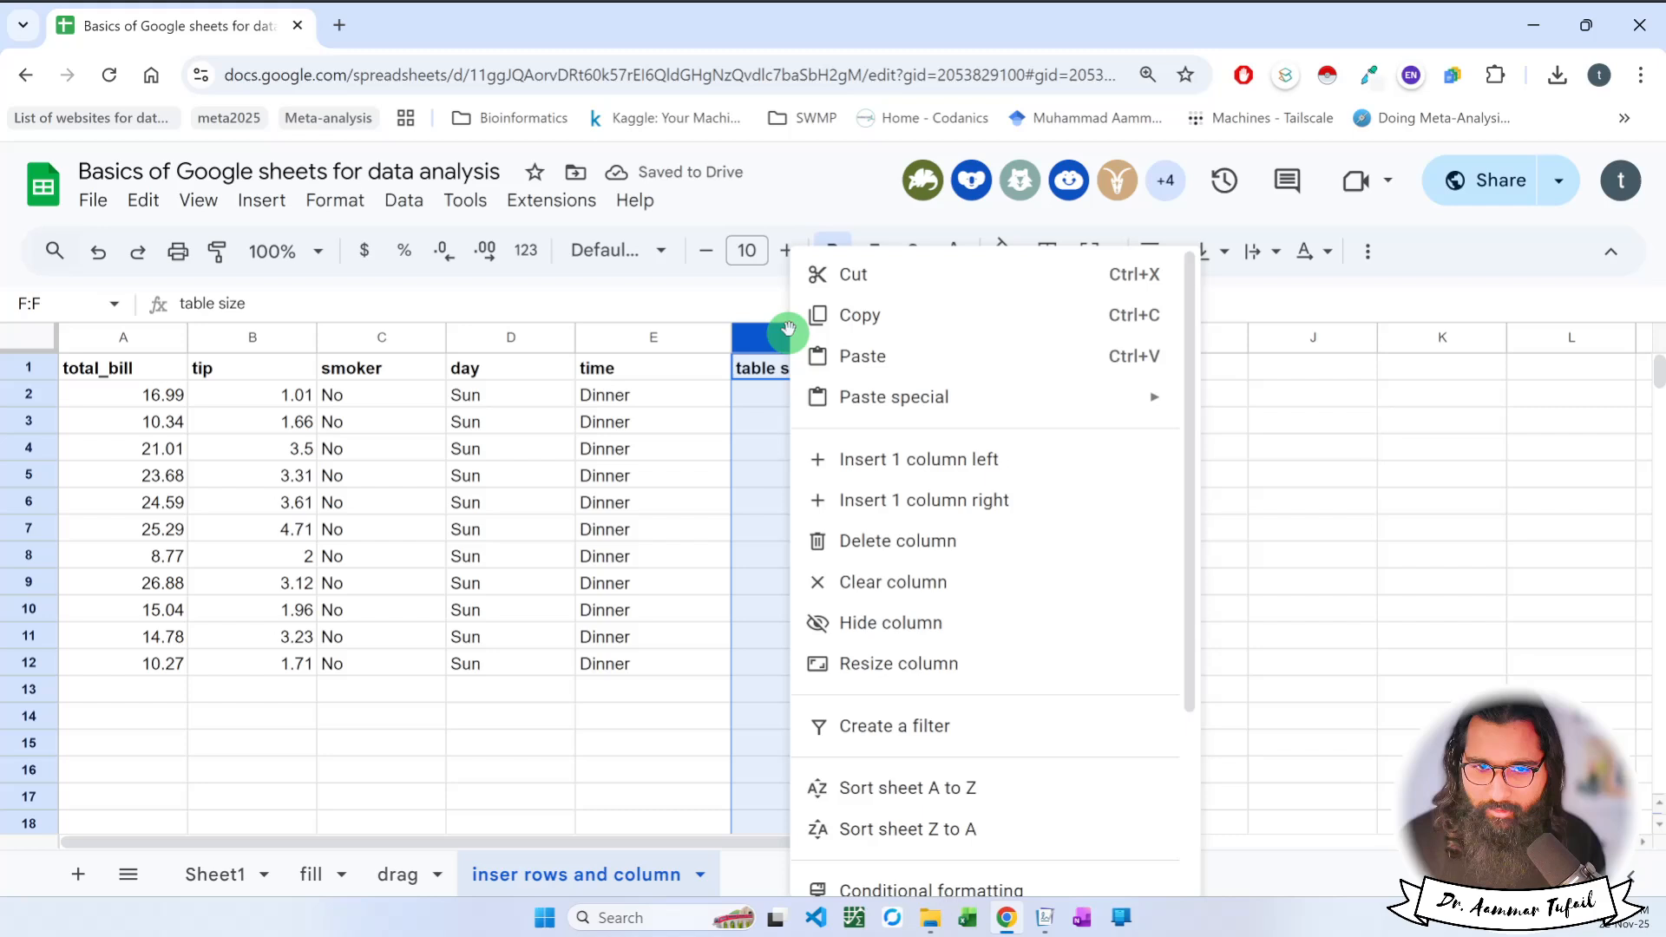
pyautogui.click(898, 621)
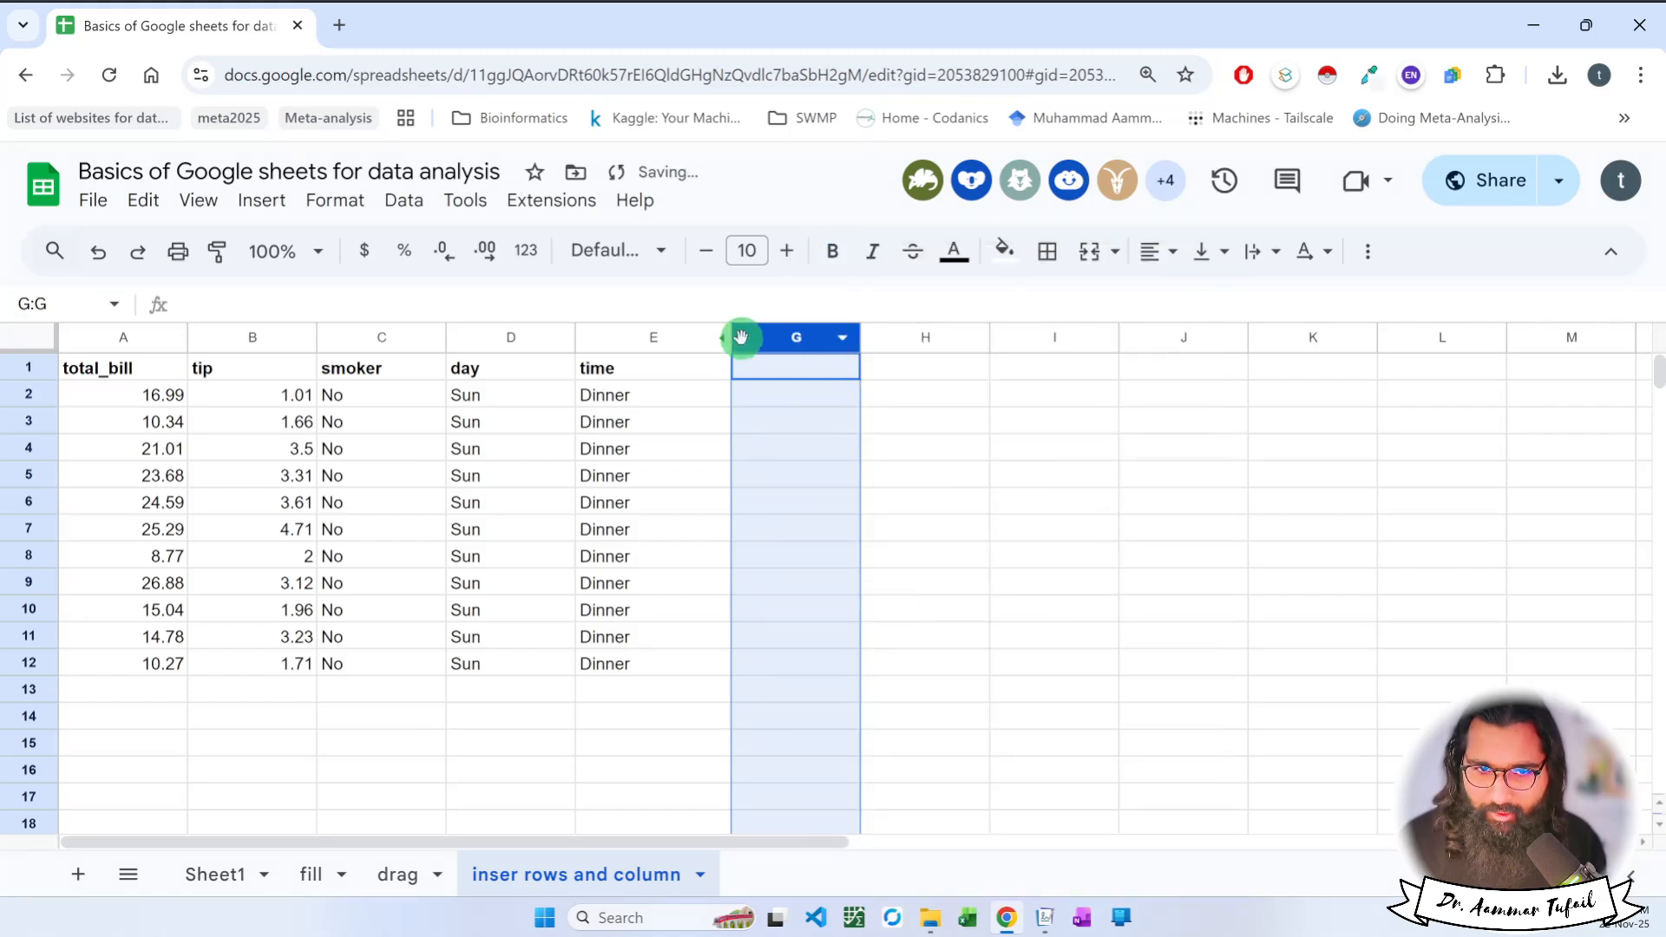
pyautogui.click(727, 337)
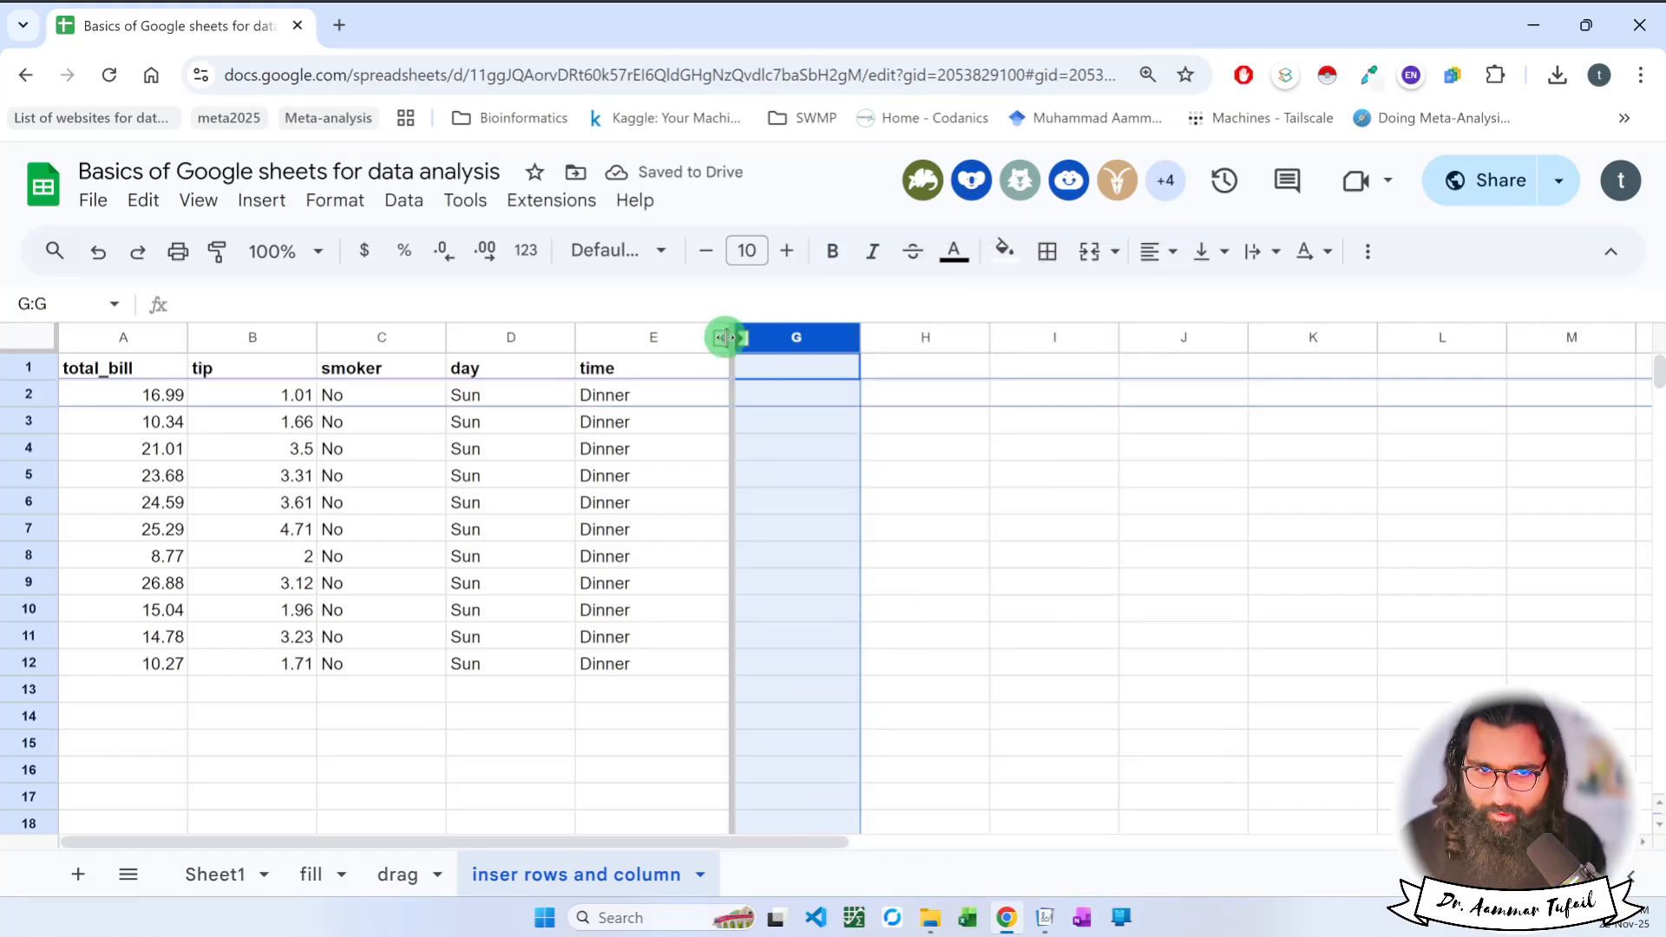
pyautogui.doubleClick(727, 338)
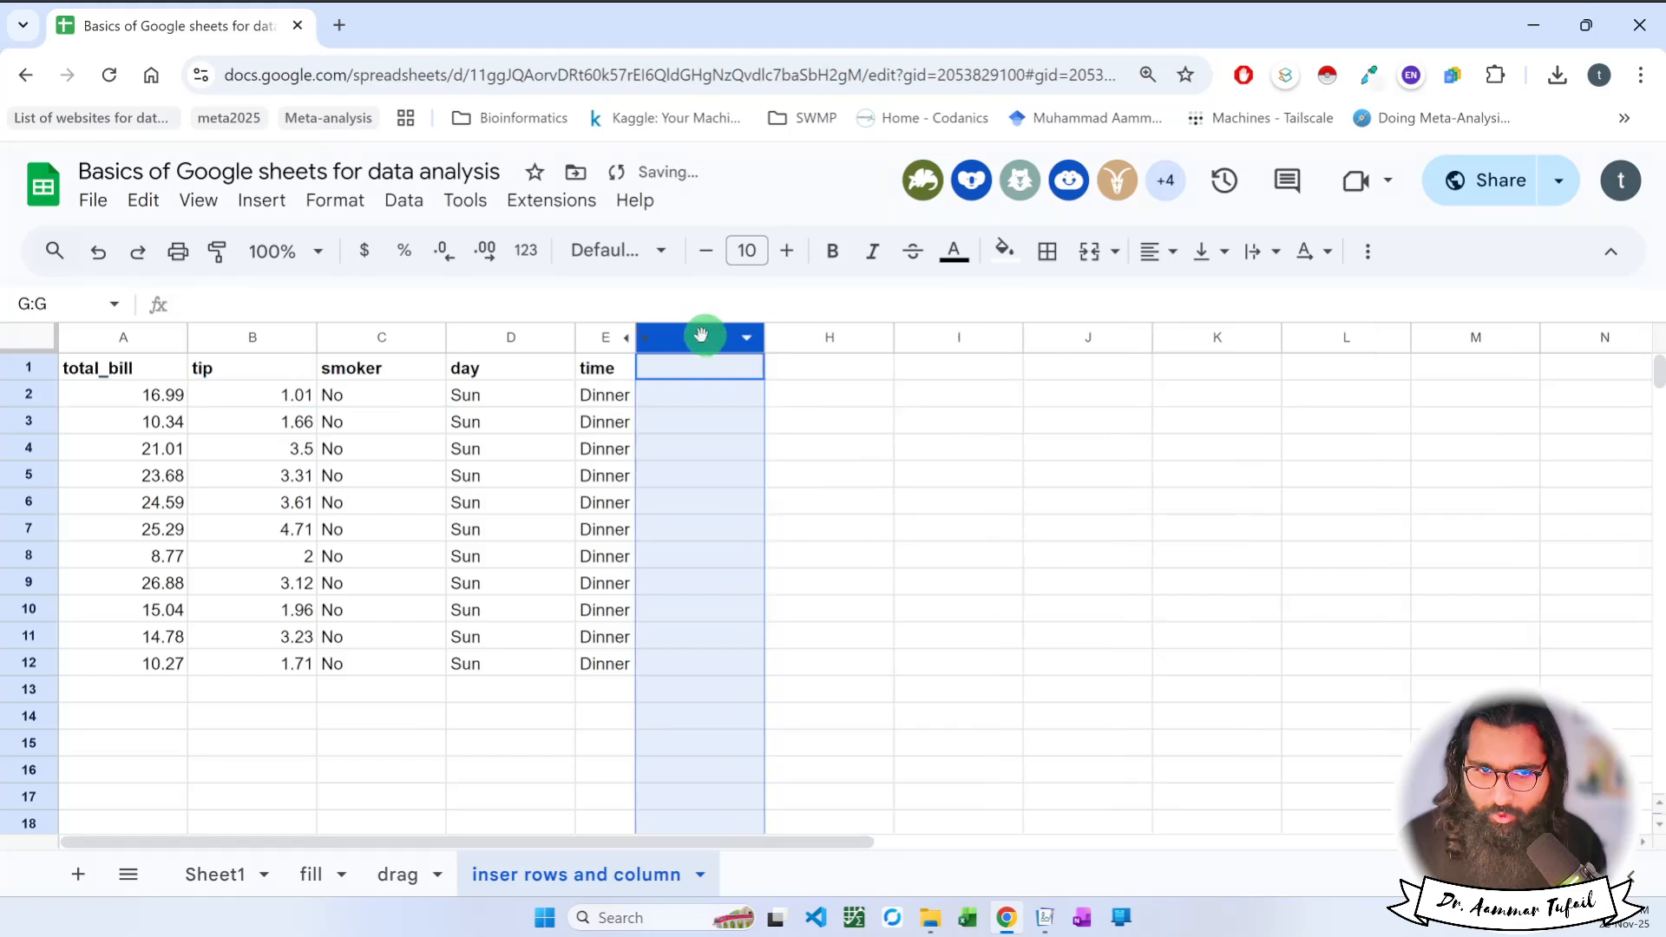
# Check the column options of E and G for a way to reveal the hidden column between them.
pyautogui.rightClick(645, 338)
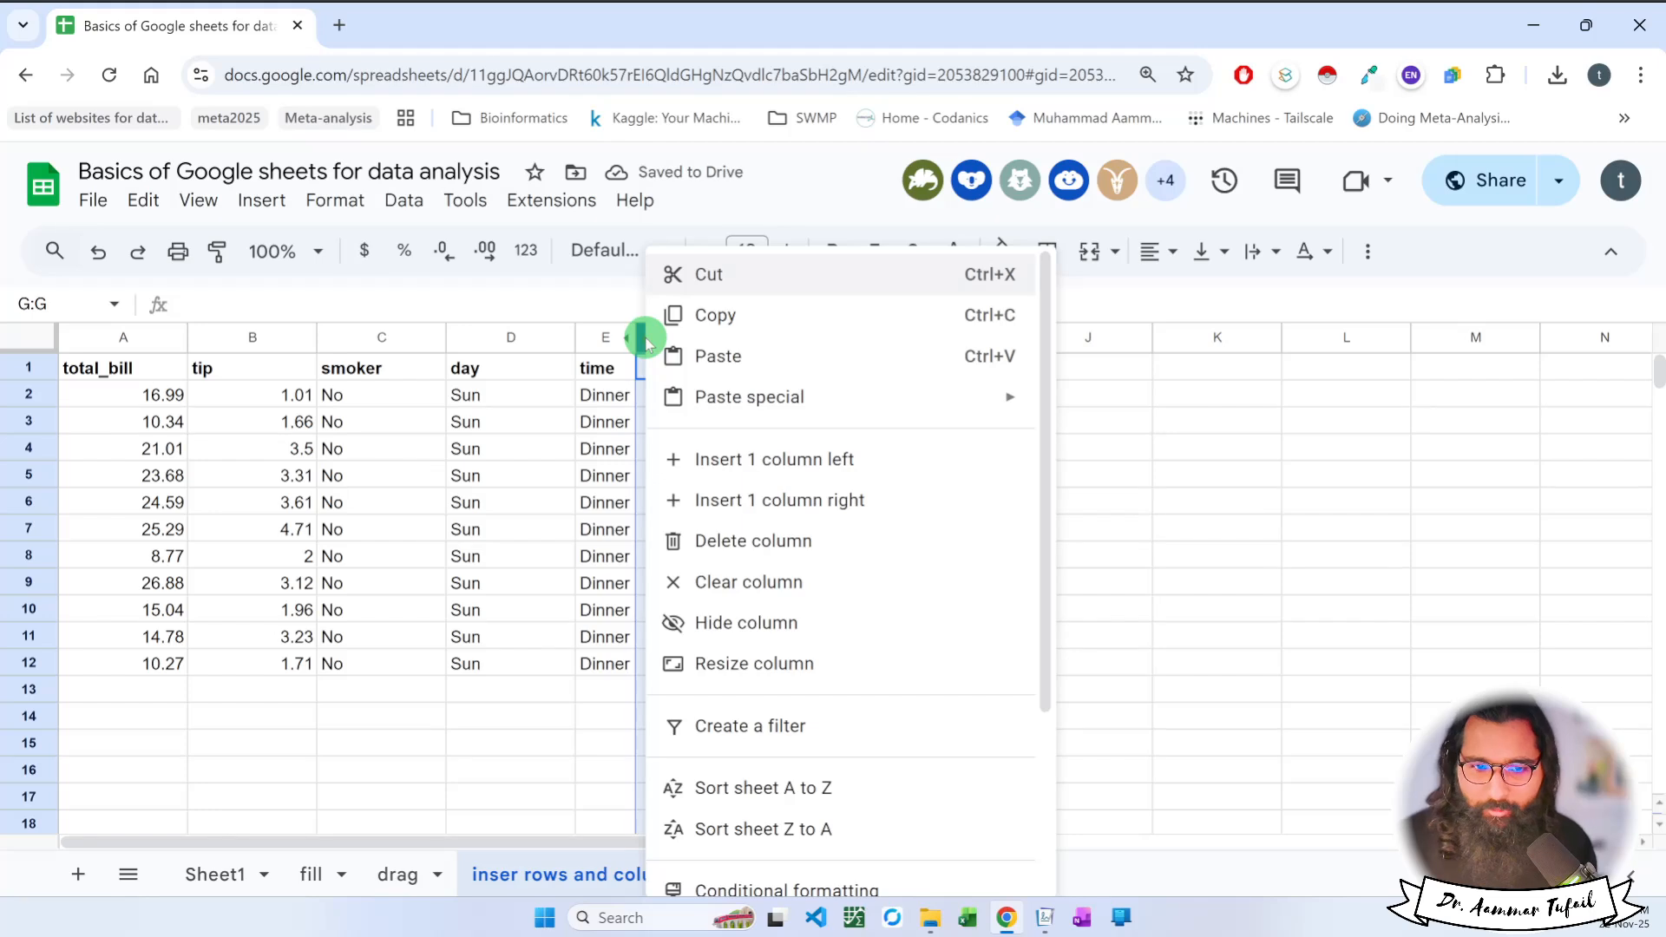
pyautogui.click(607, 446)
pyautogui.click(685, 338)
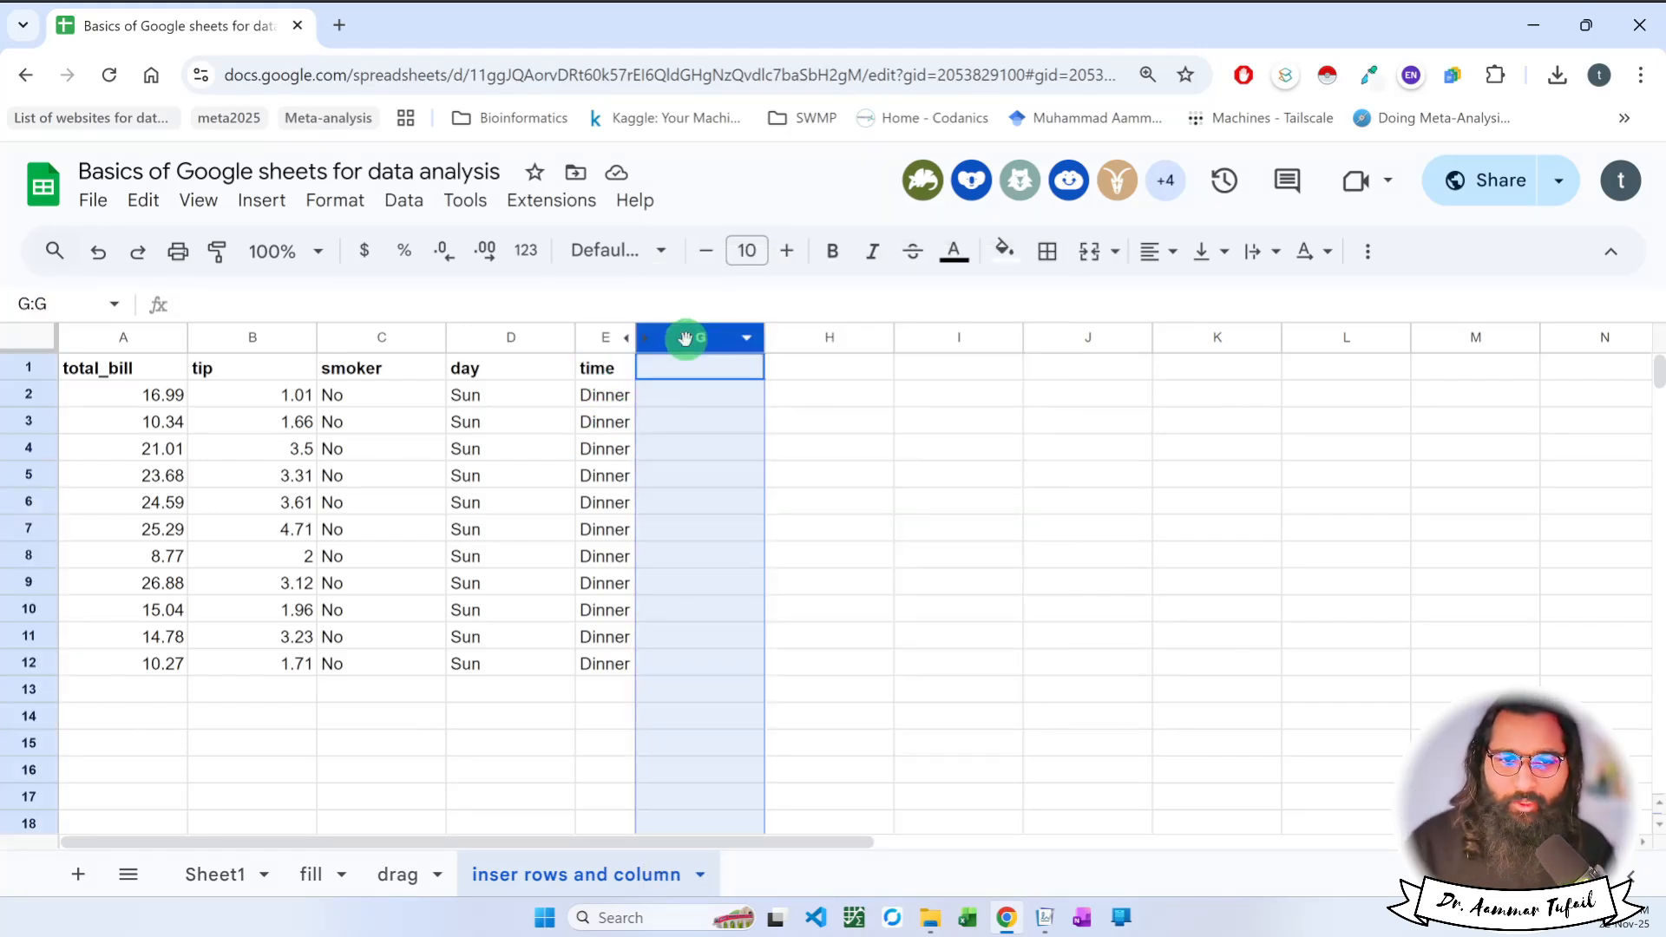
pyautogui.rightClick(607, 345)
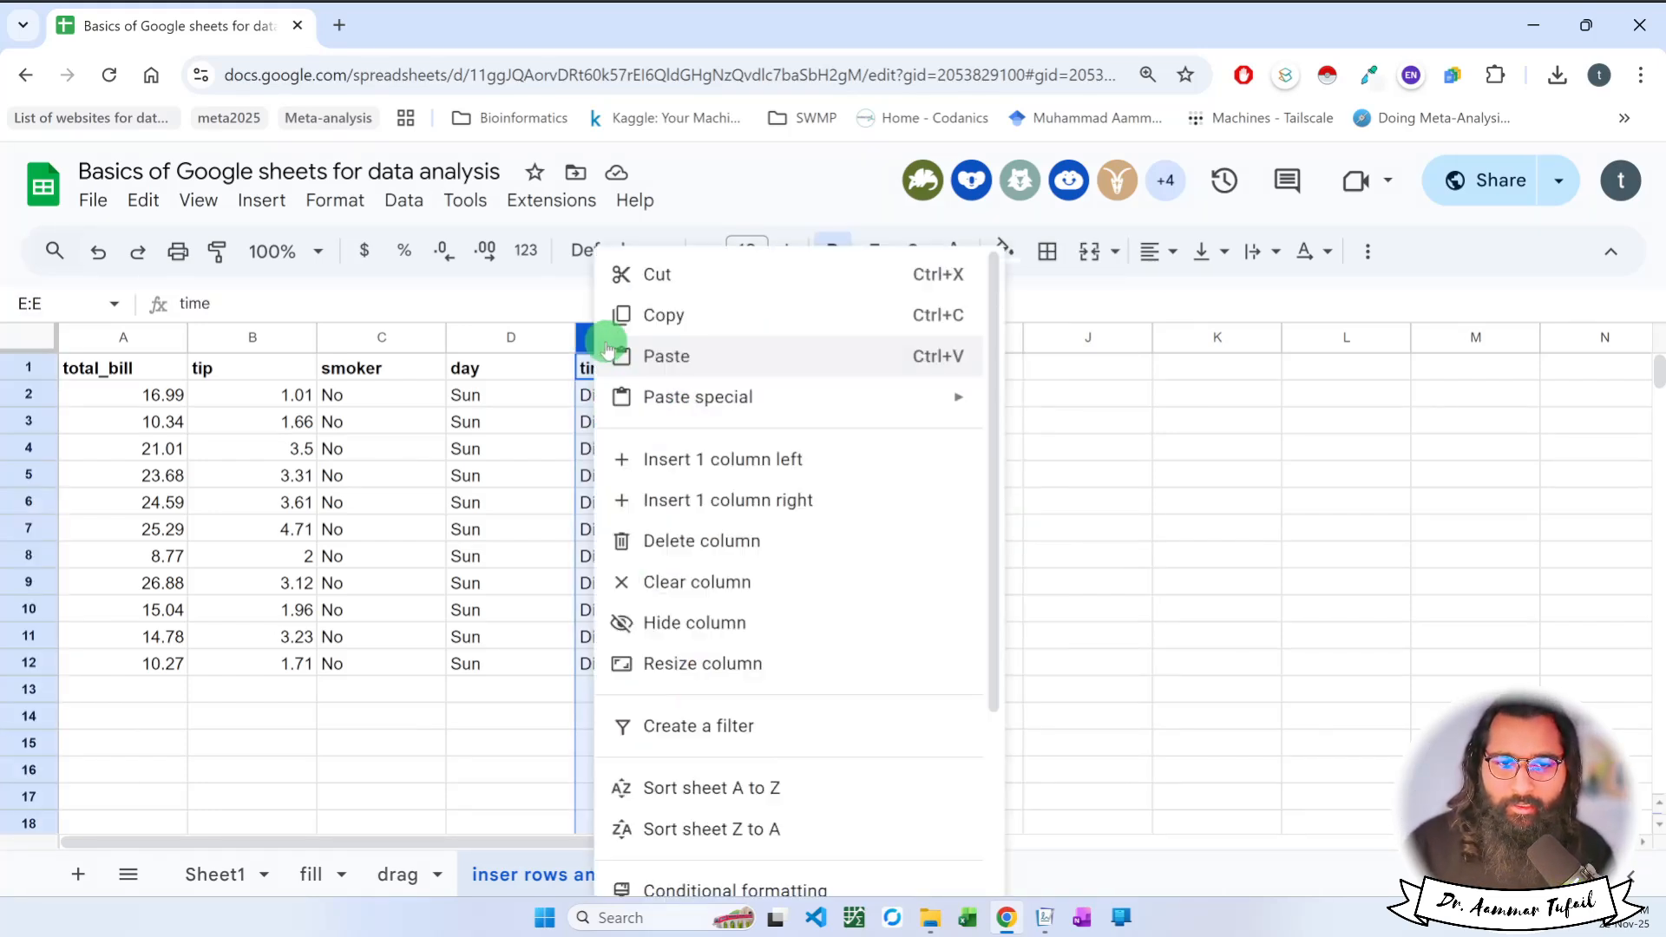
pyautogui.click(548, 397)
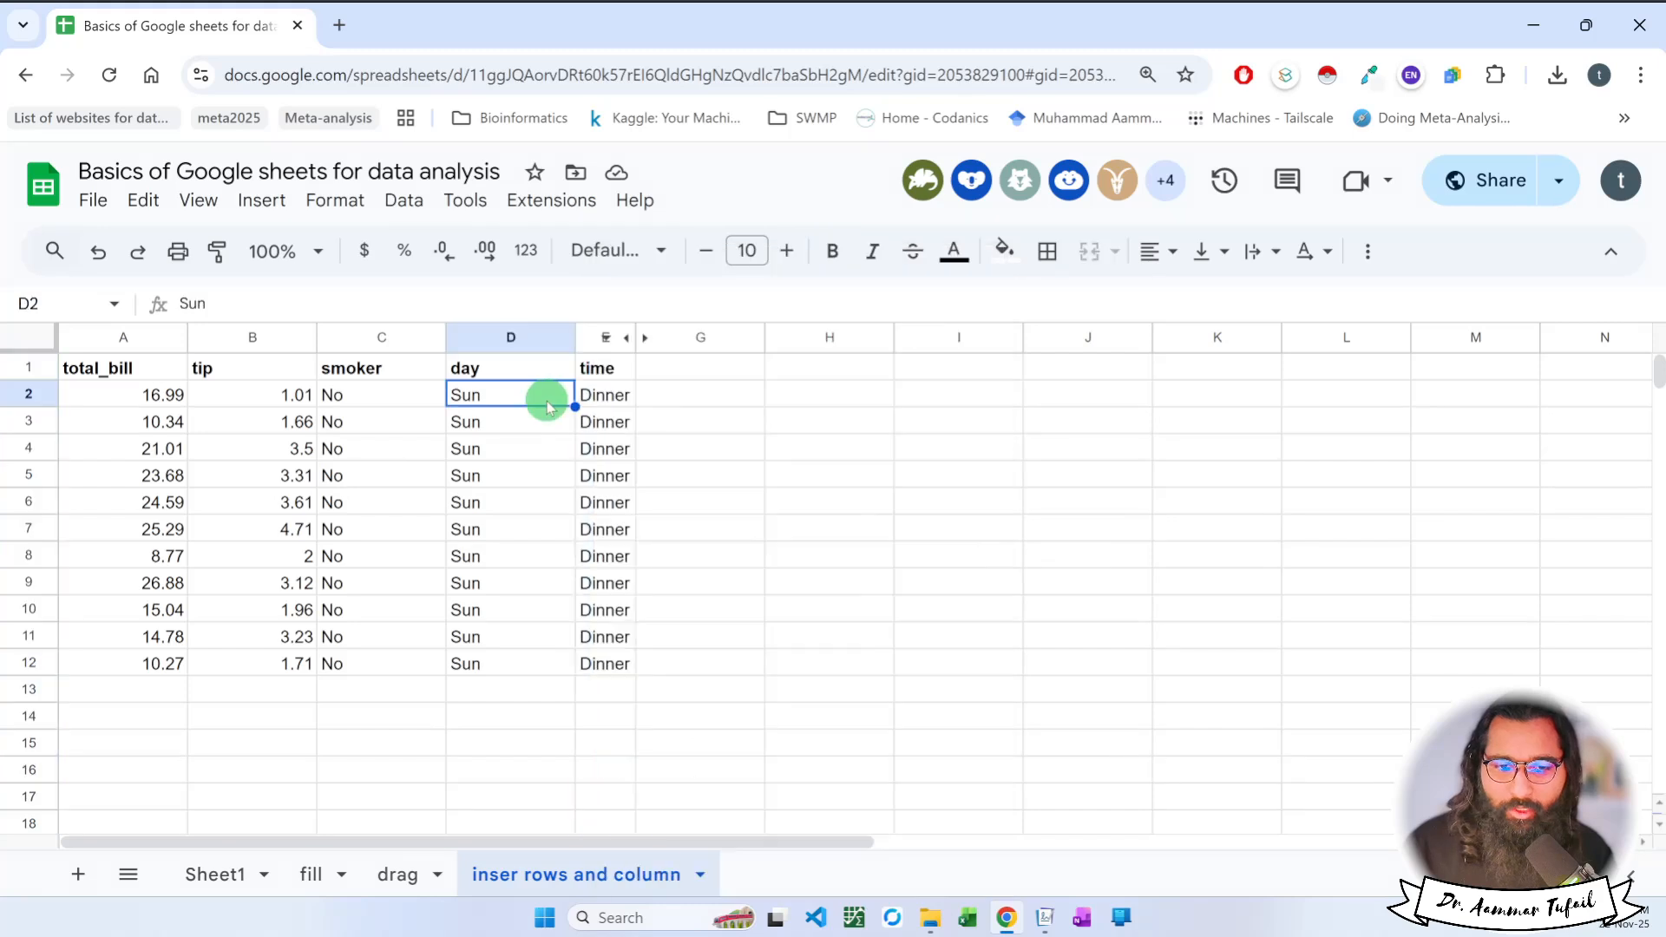
pyautogui.click(675, 340)
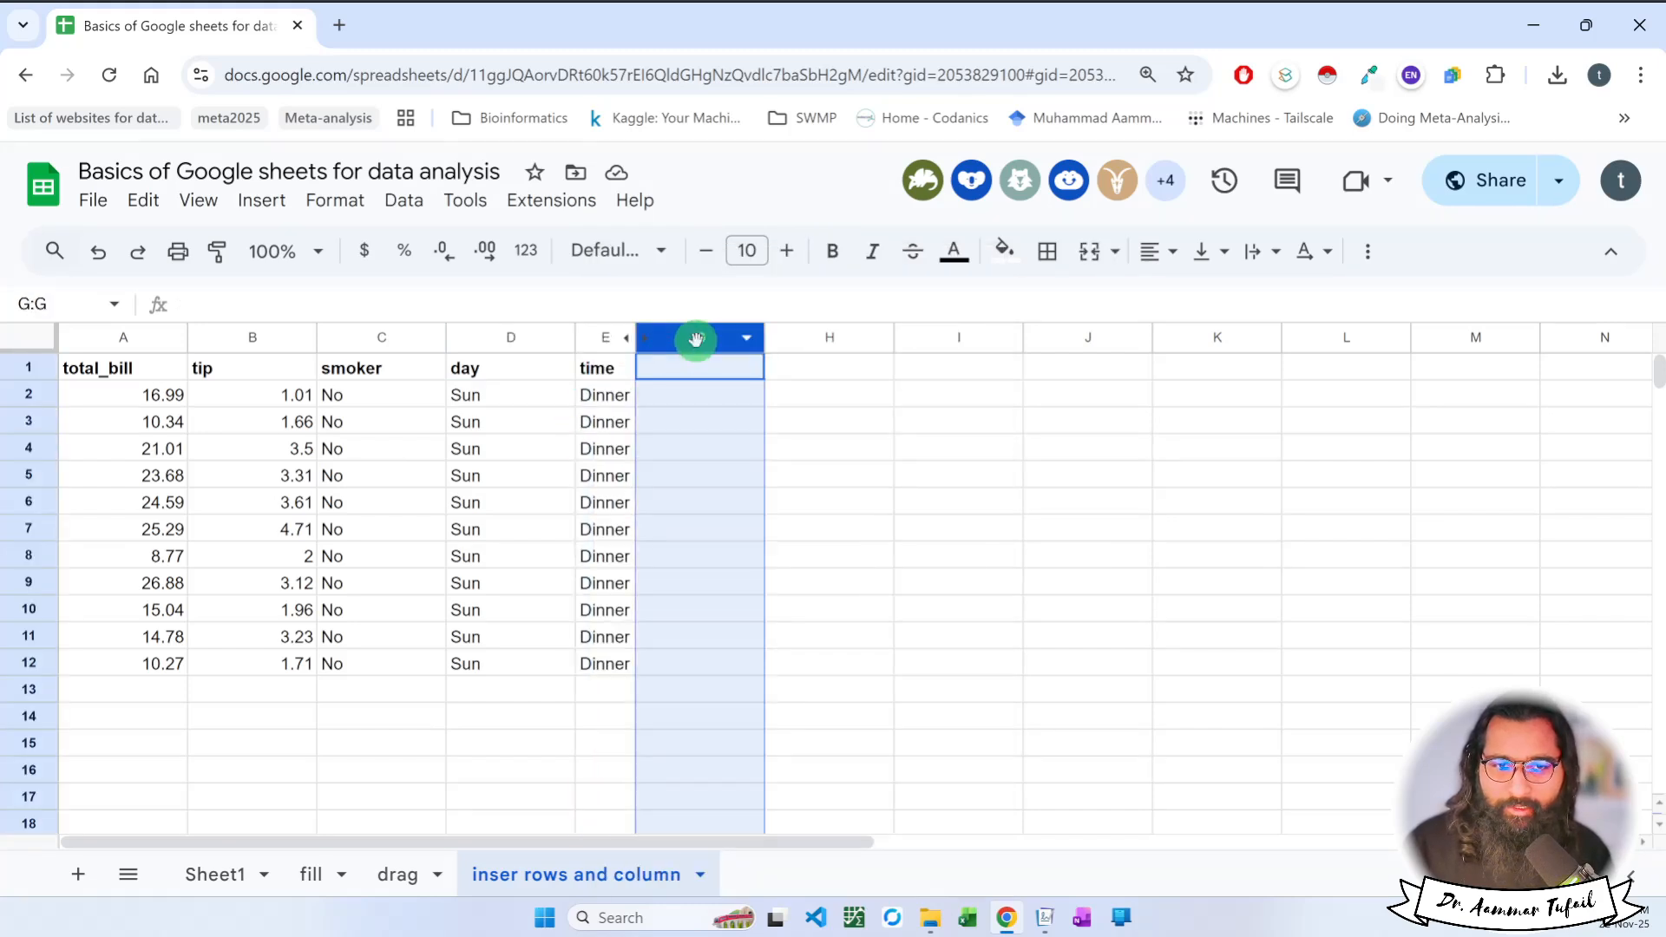
pyautogui.rightClick(632, 339)
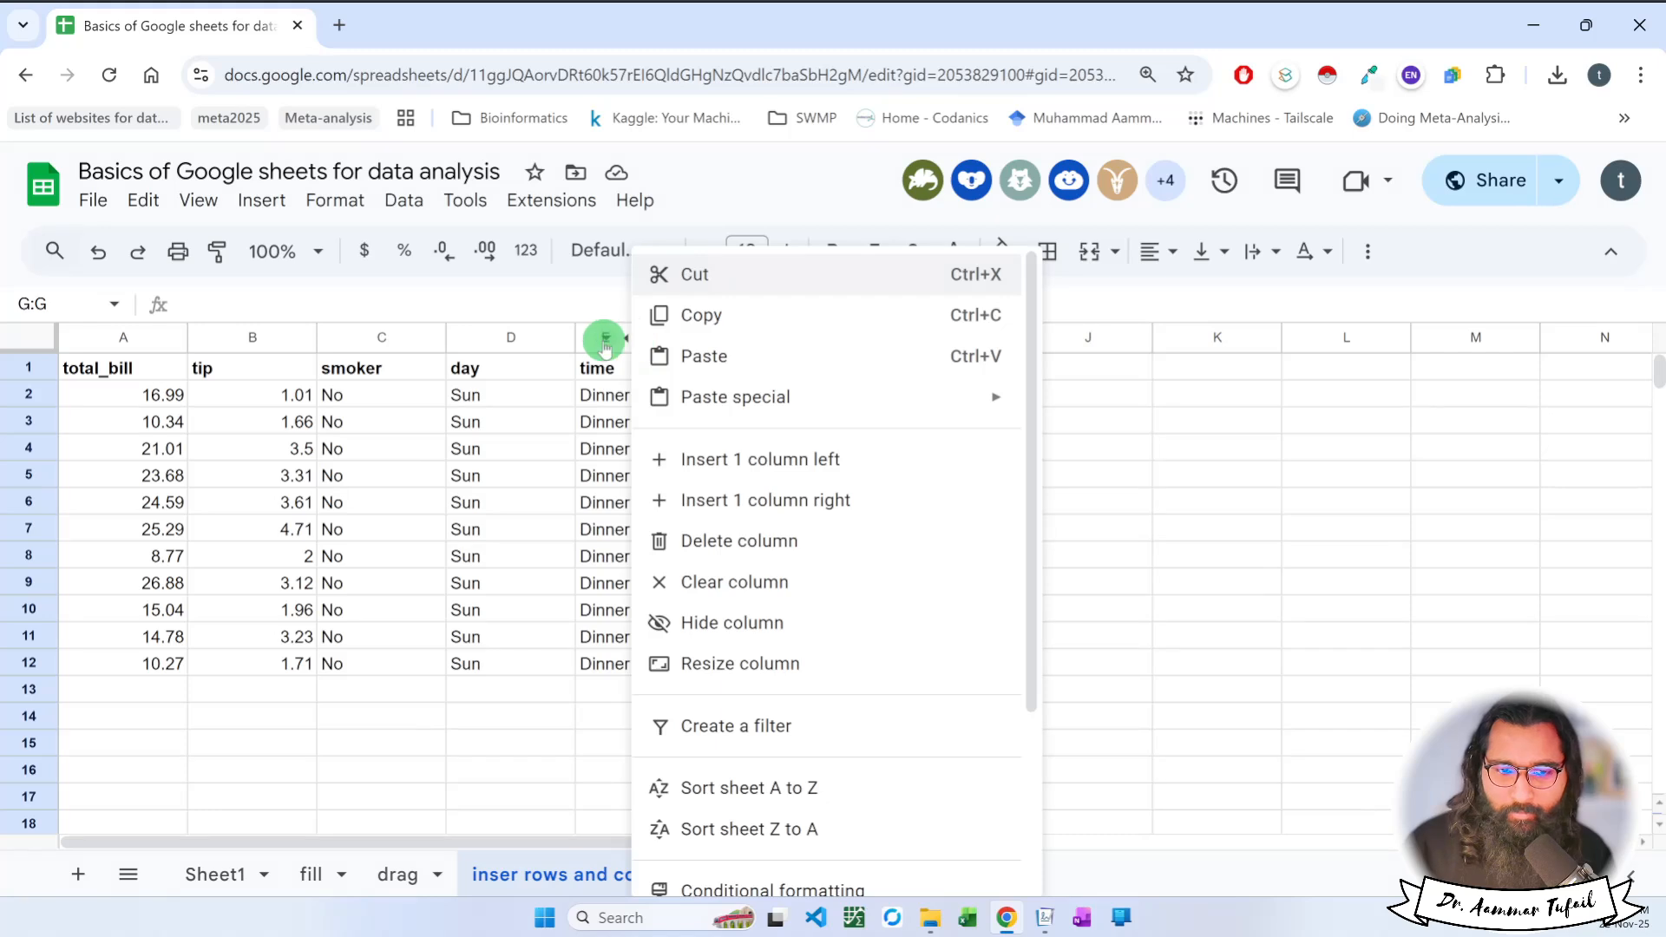
pyautogui.rightClick(612, 339)
pyautogui.click(1127, 448)
# Undo the time column's auto-fit and the hiding of the table size column.
pyautogui.hotkey('ctrl', 'z')
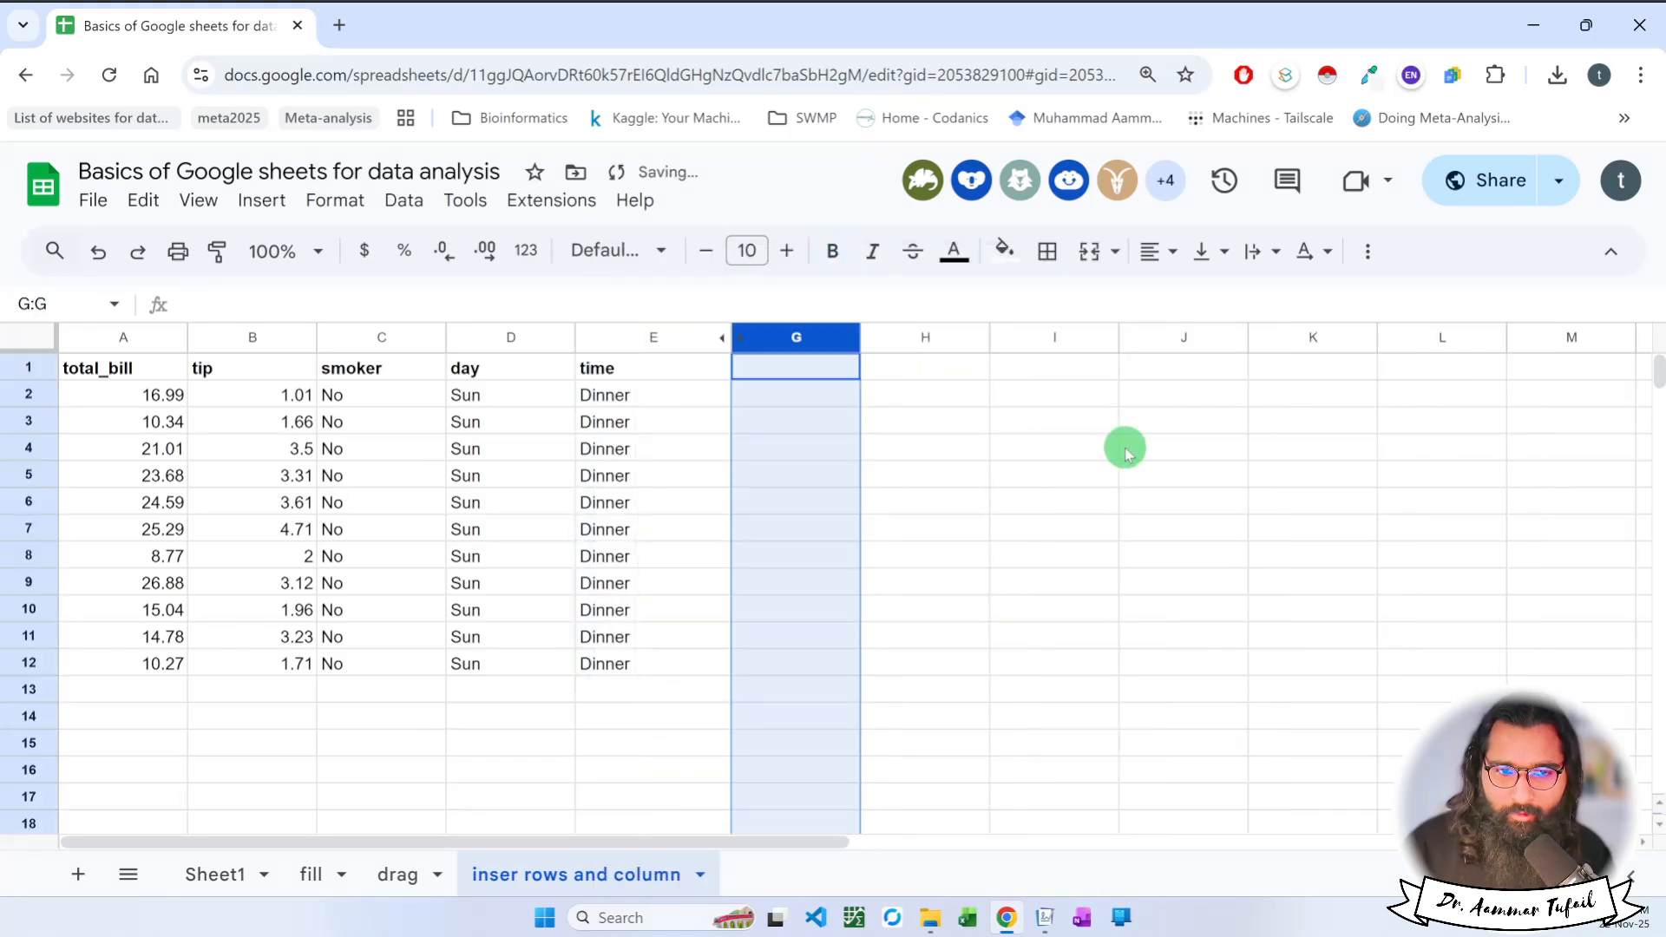
pyautogui.hotkey('ctrl', 'z')
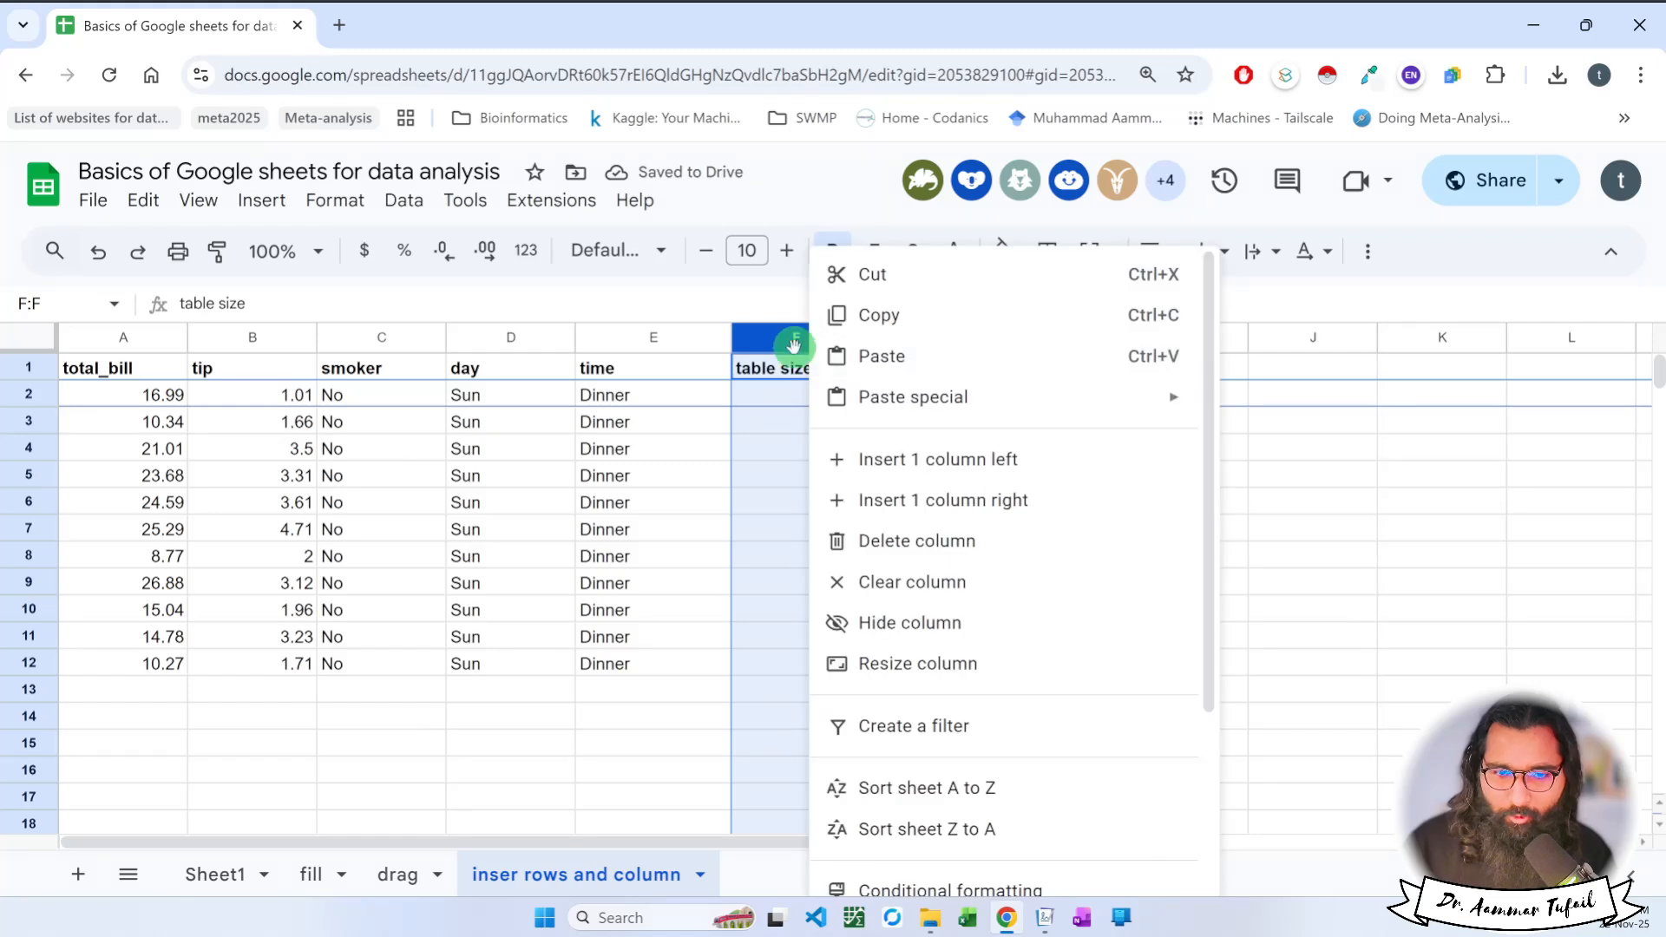
pyautogui.click(758, 425)
pyautogui.click(766, 336)
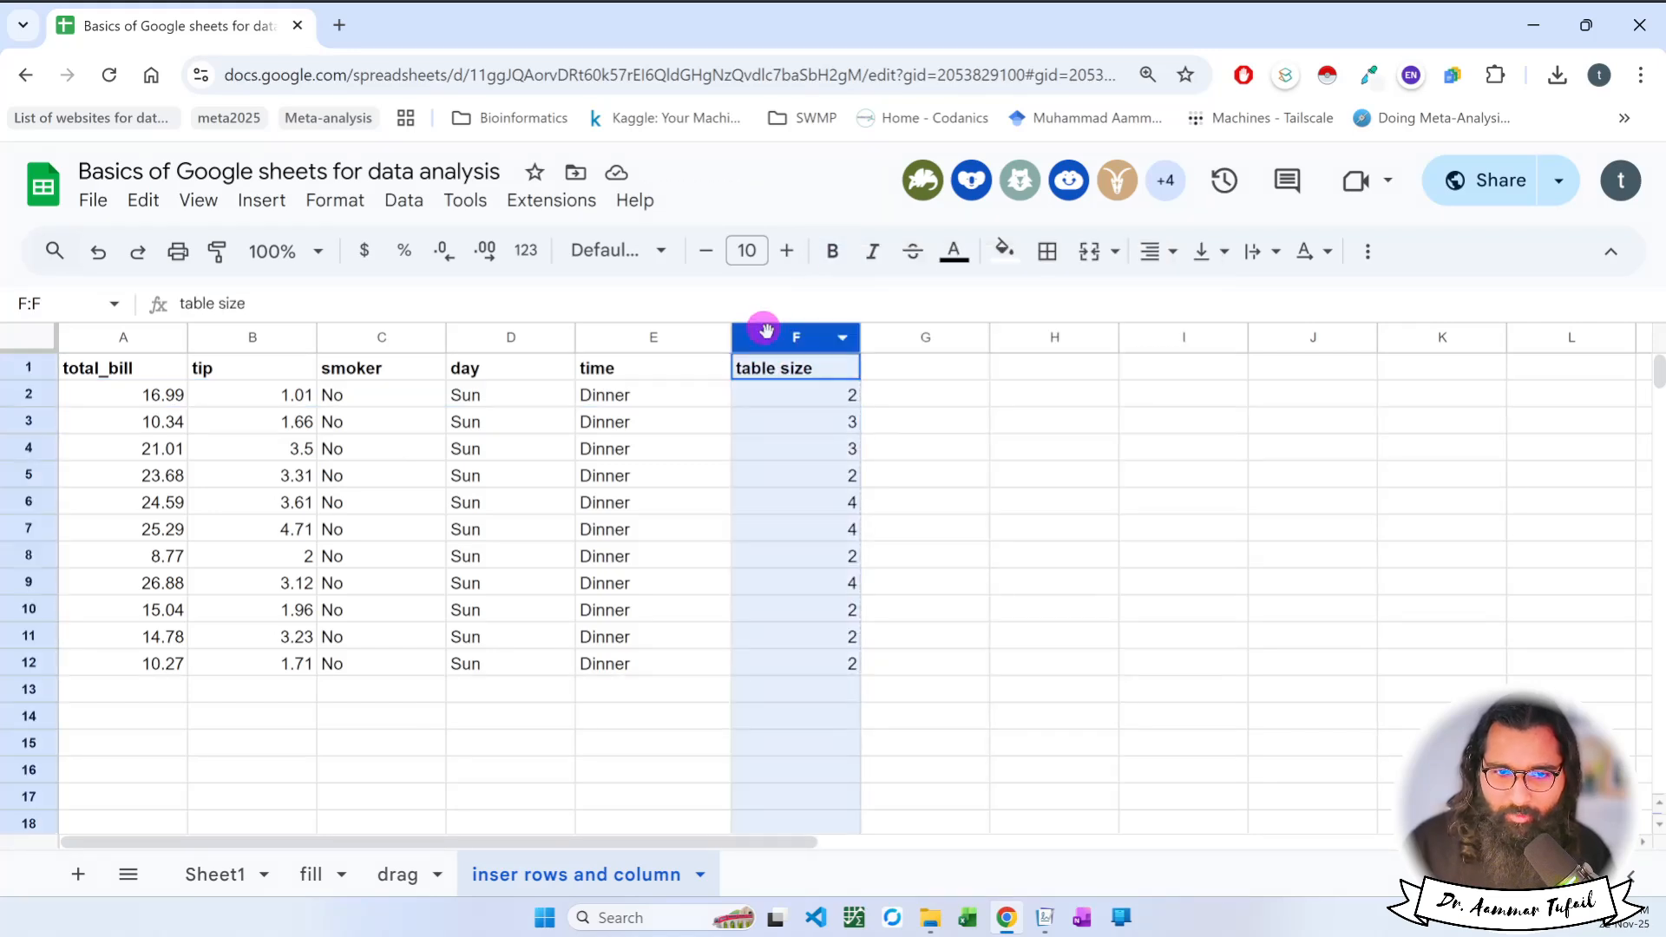
# Clear the contents of the time column, column E, and undo the clearing.
pyautogui.click(669, 337)
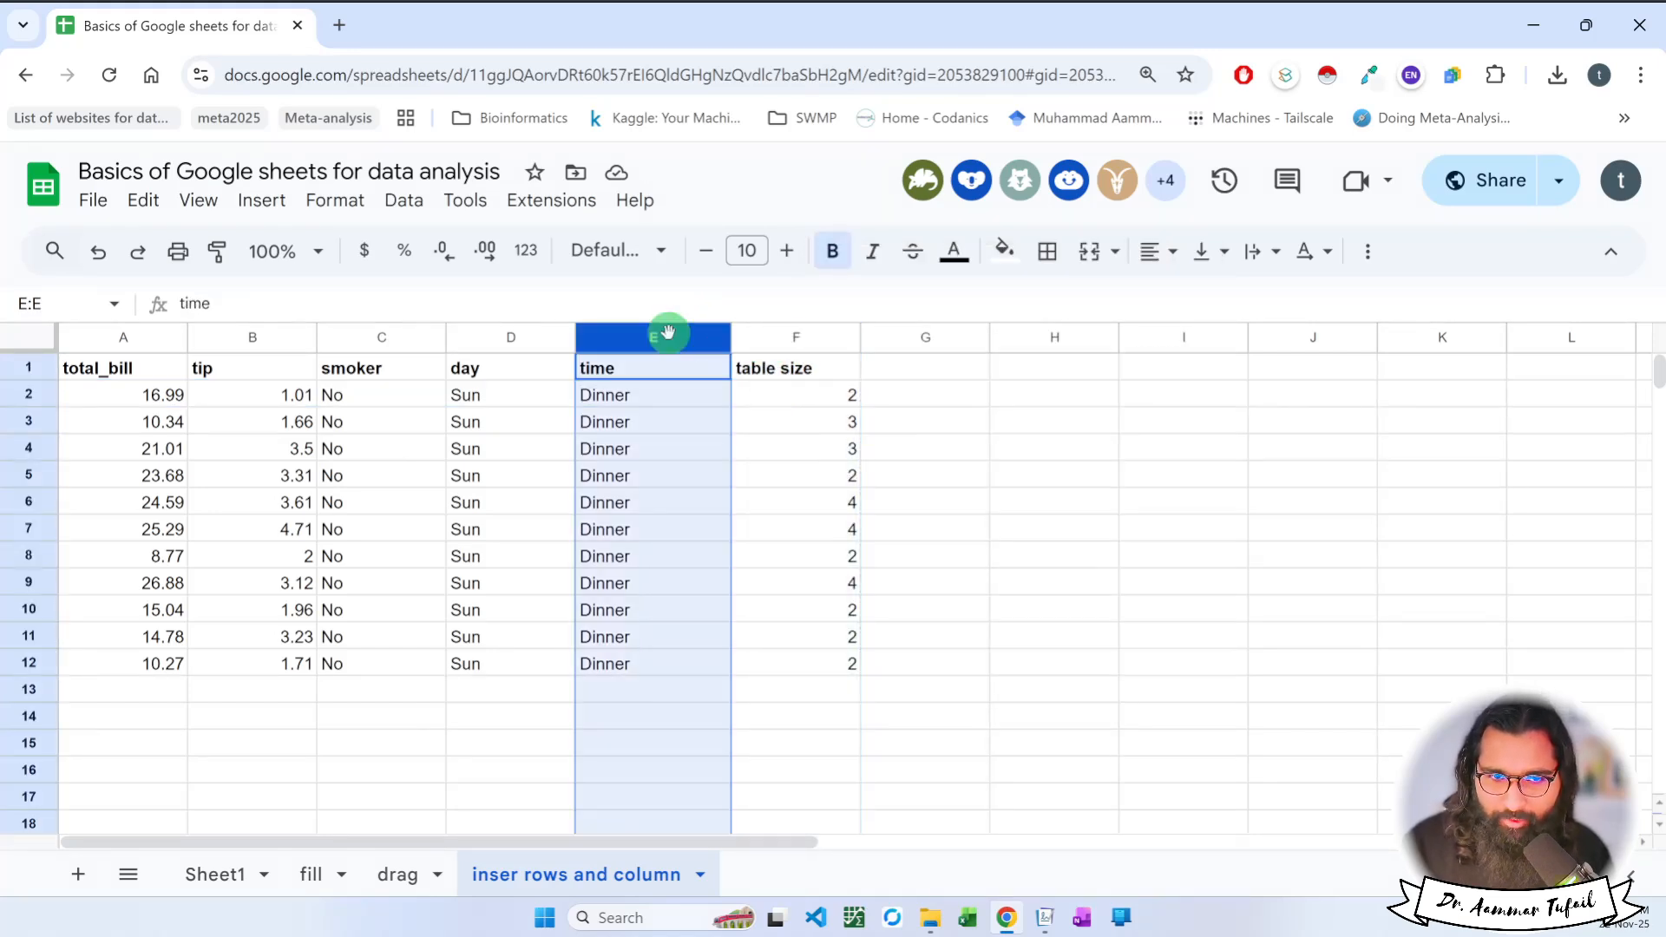
pyautogui.rightClick(669, 338)
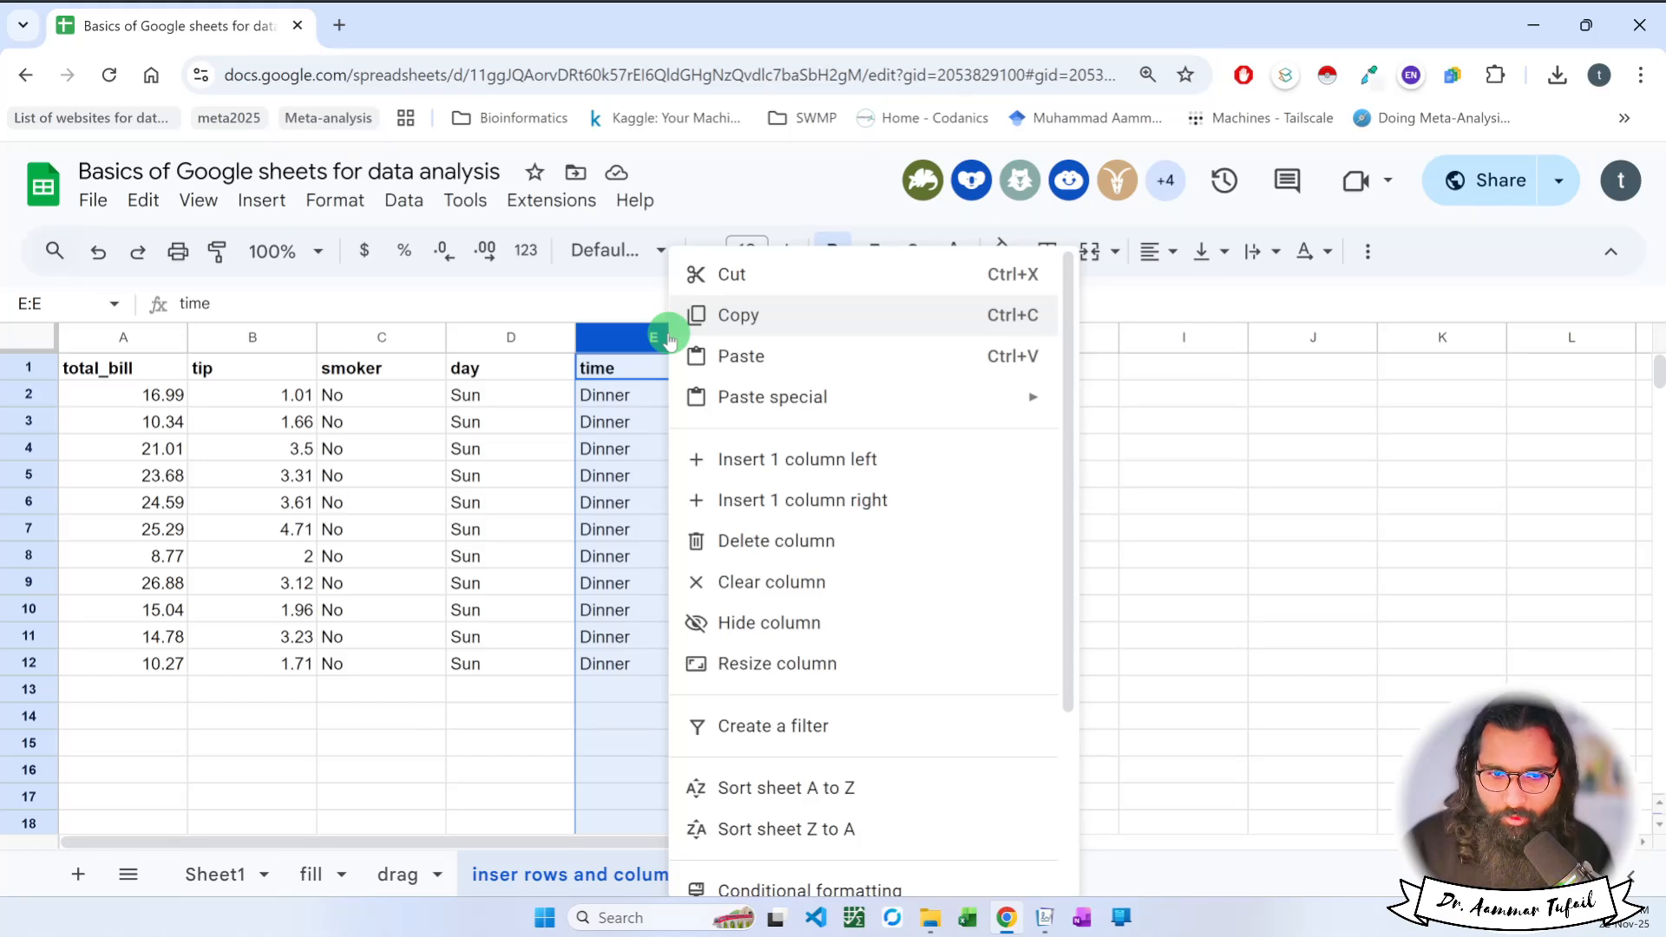
pyautogui.click(849, 598)
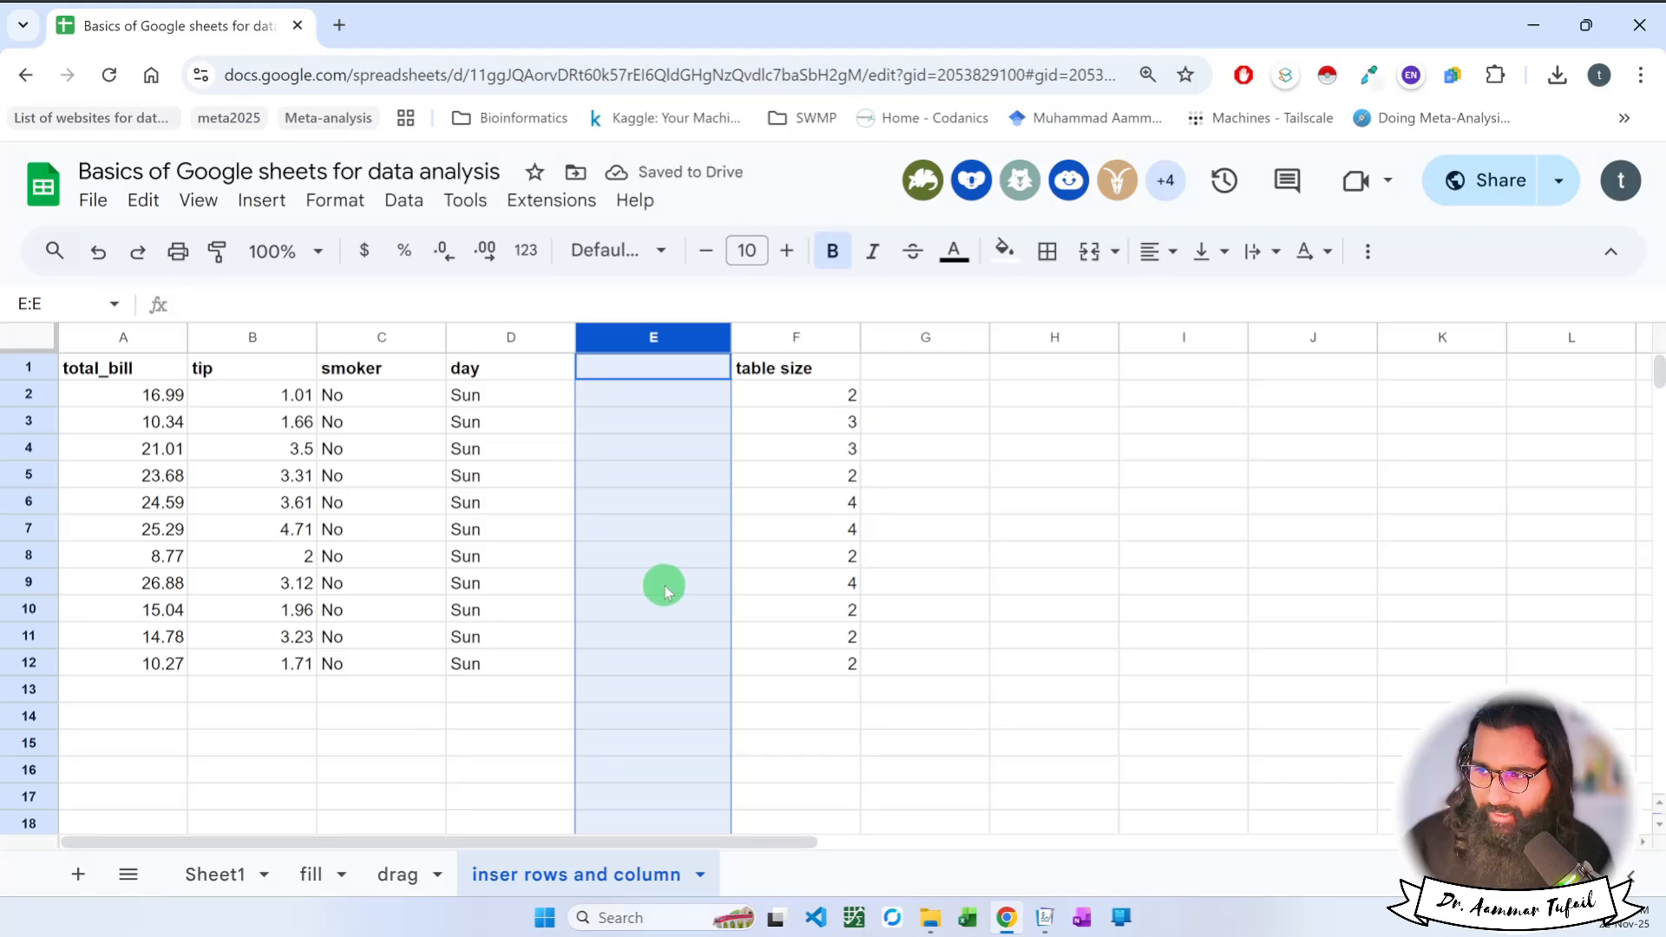
pyautogui.hotkey('ctrl', 'z')
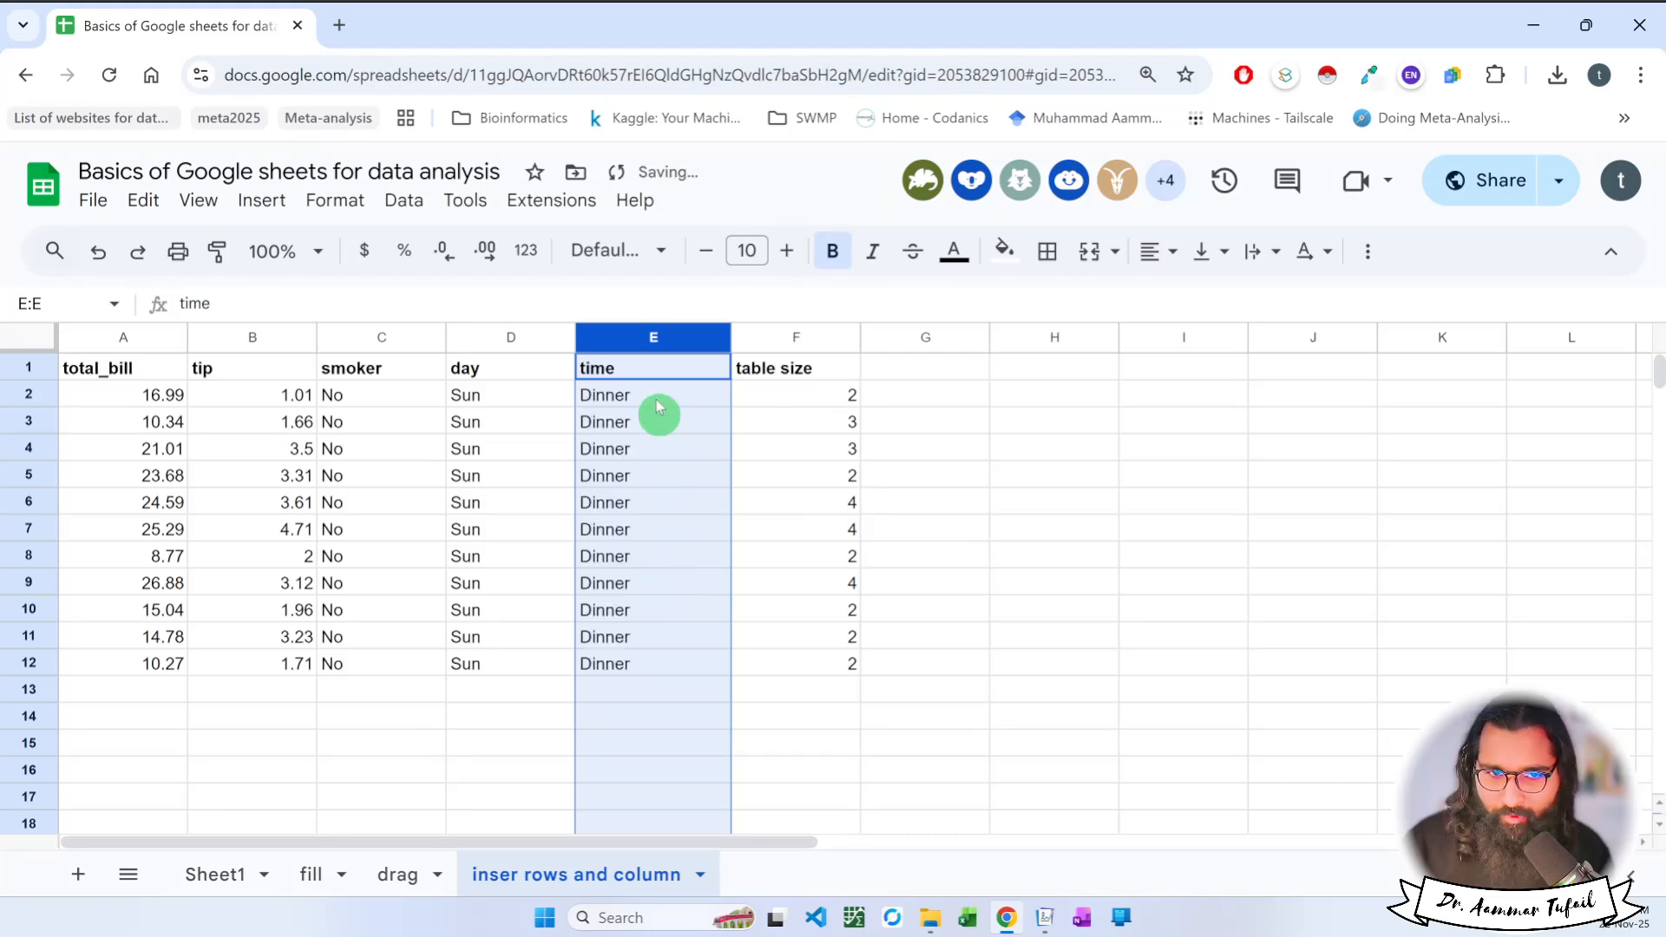
# Resize the time column, column E, with the Fit to data option.
pyautogui.rightClick(646, 338)
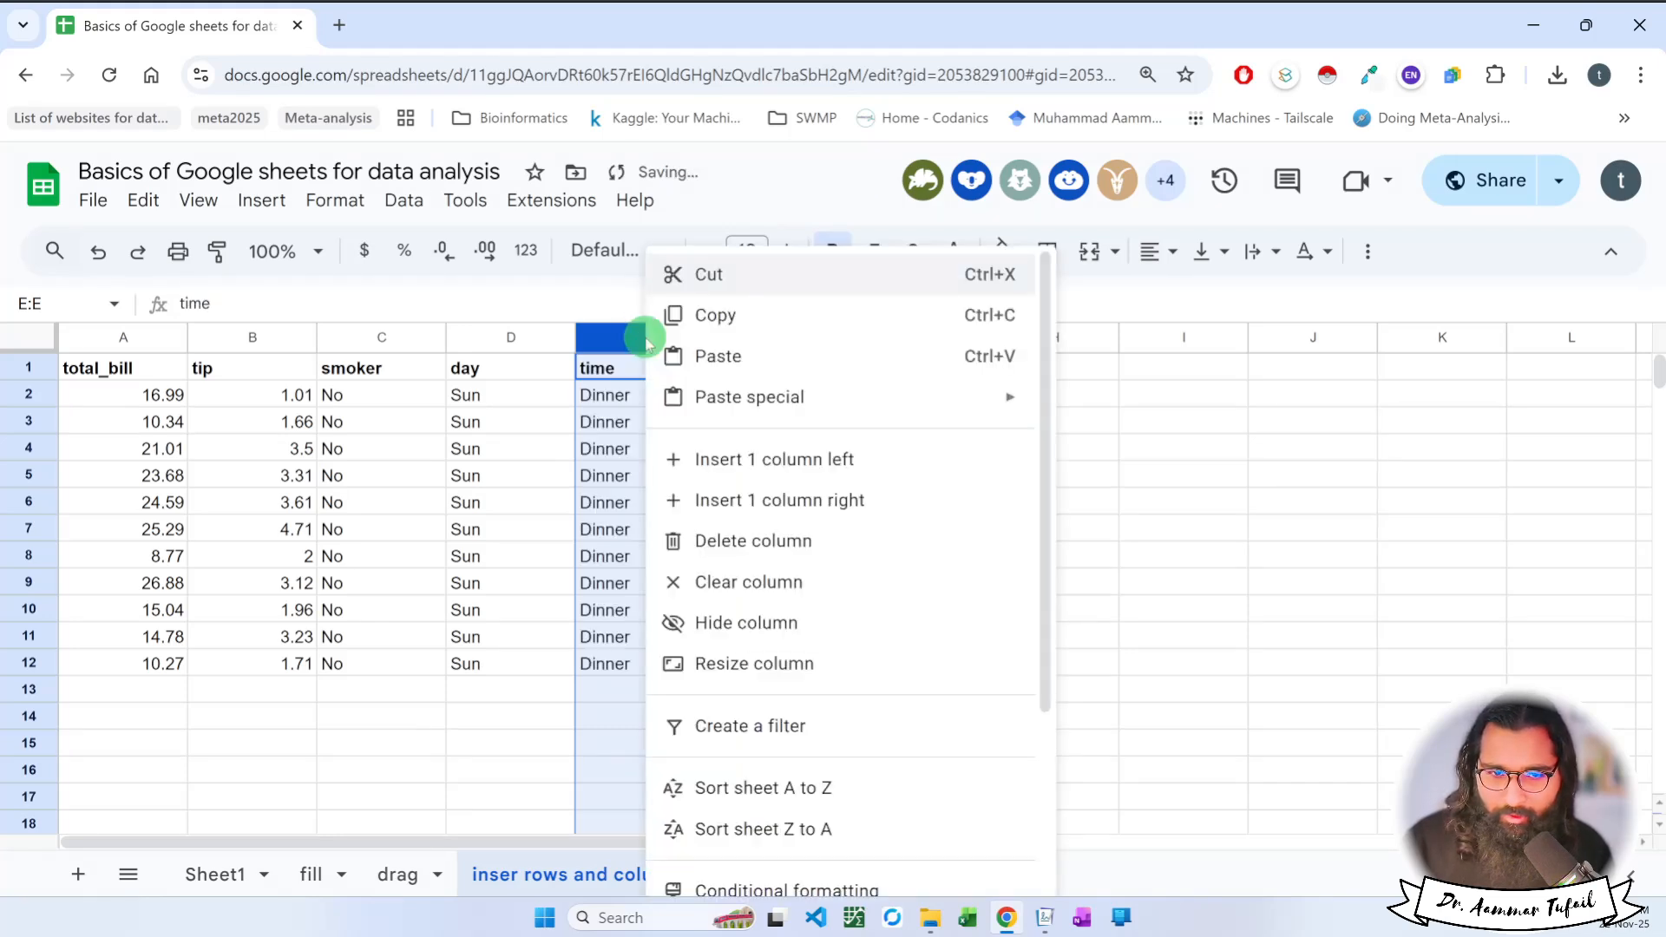
pyautogui.click(734, 663)
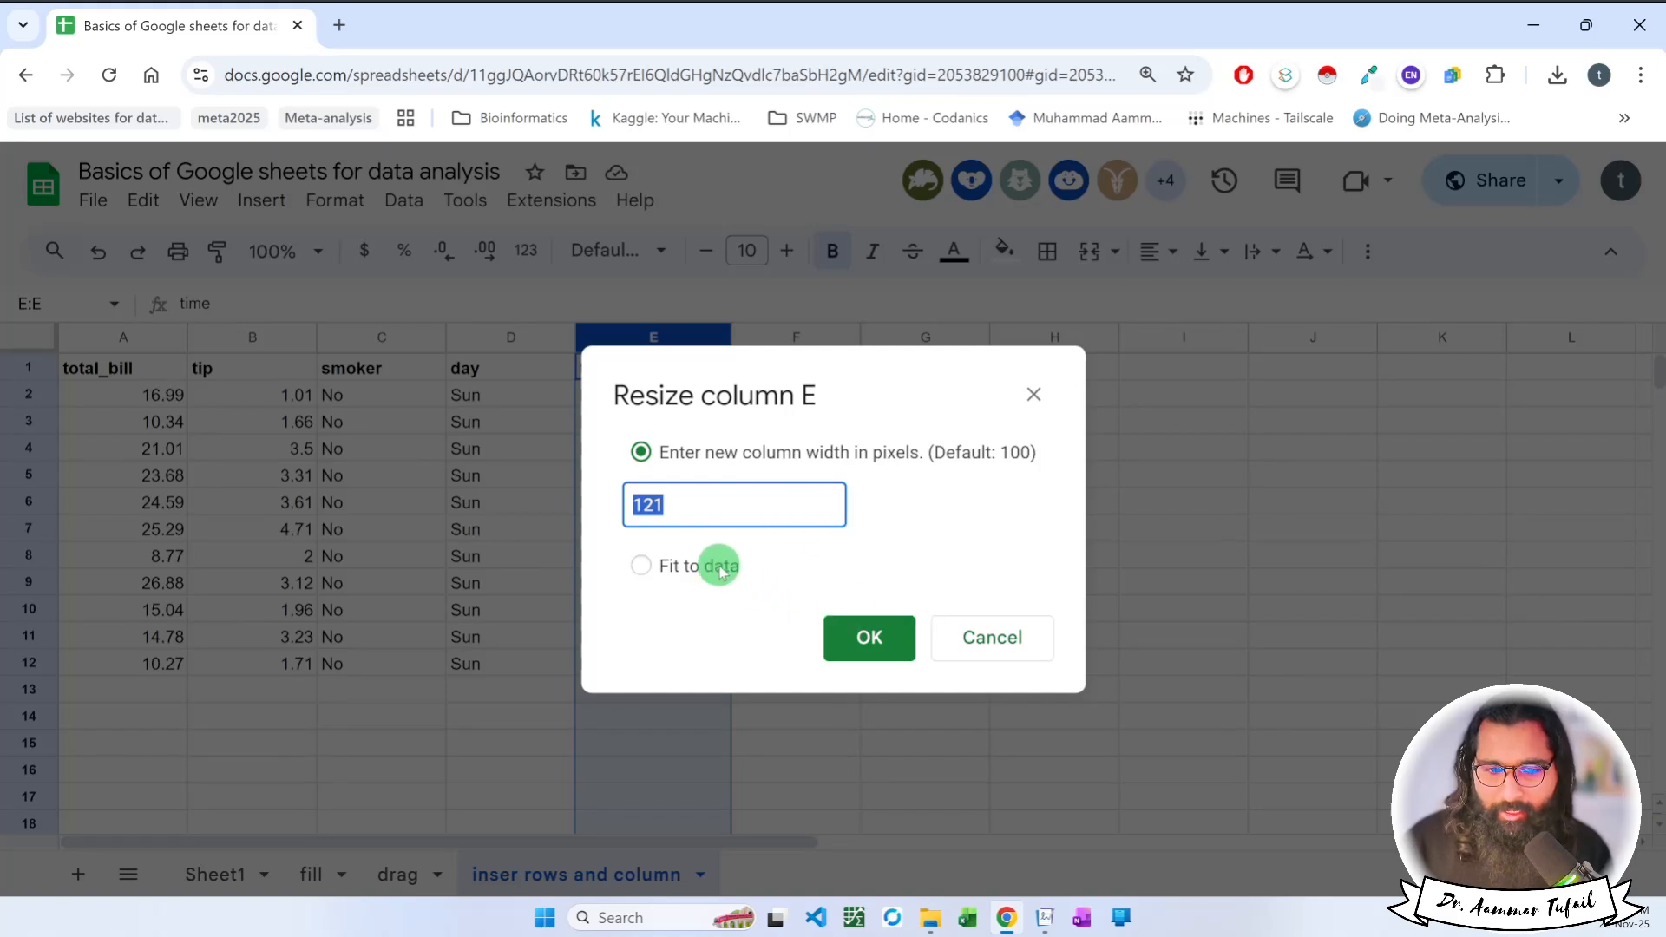
pyautogui.click(642, 566)
pyautogui.click(870, 646)
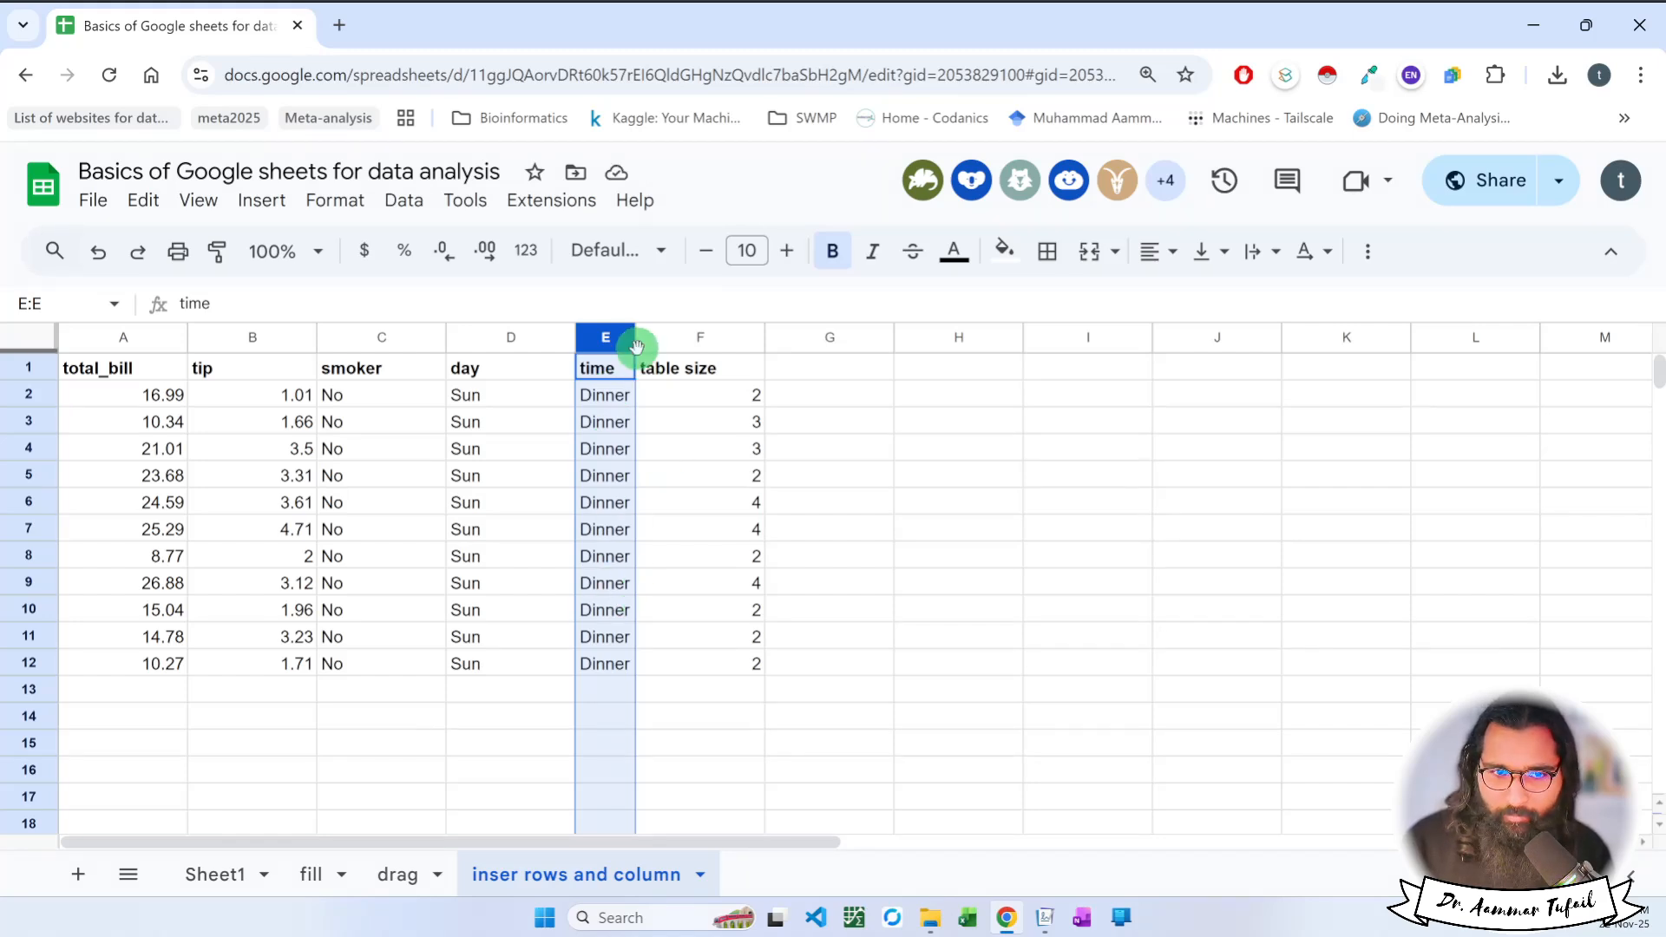
# Adjust the time column's width by hand so it is somewhat wider than its data.
pyautogui.moveTo(636, 338); pyautogui.dragTo(674, 341)
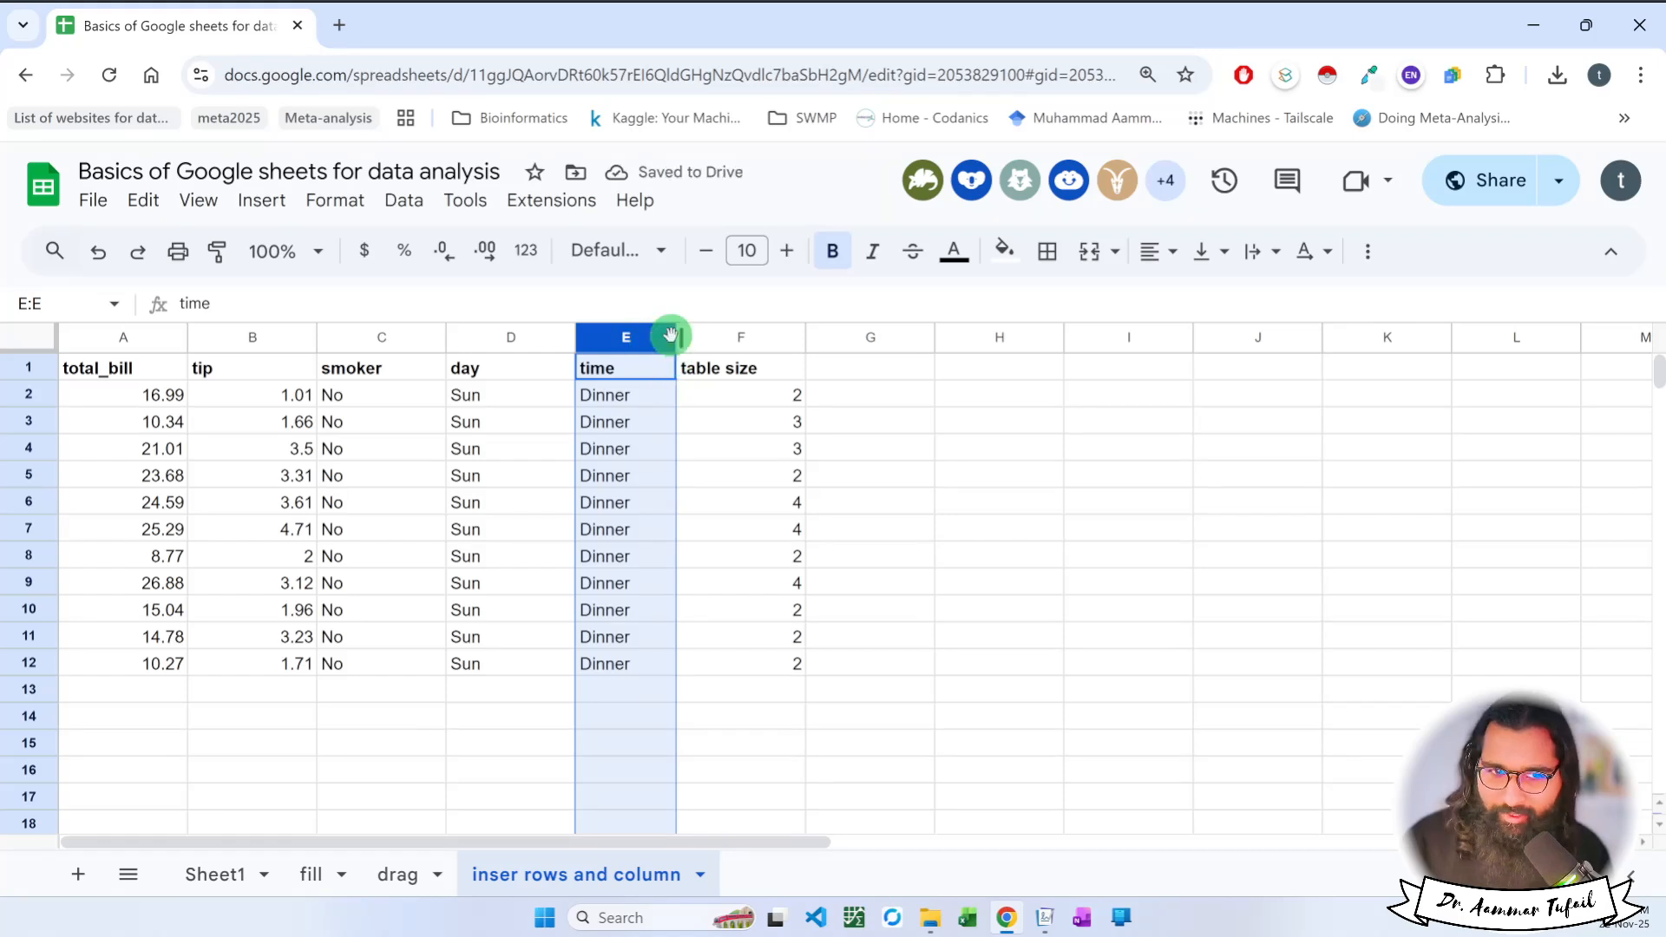
pyautogui.moveTo(674, 338)
pyautogui.mouseDown()
pyautogui.moveTo(869, 339)
pyautogui.moveTo(666, 339)
pyautogui.mouseUp()
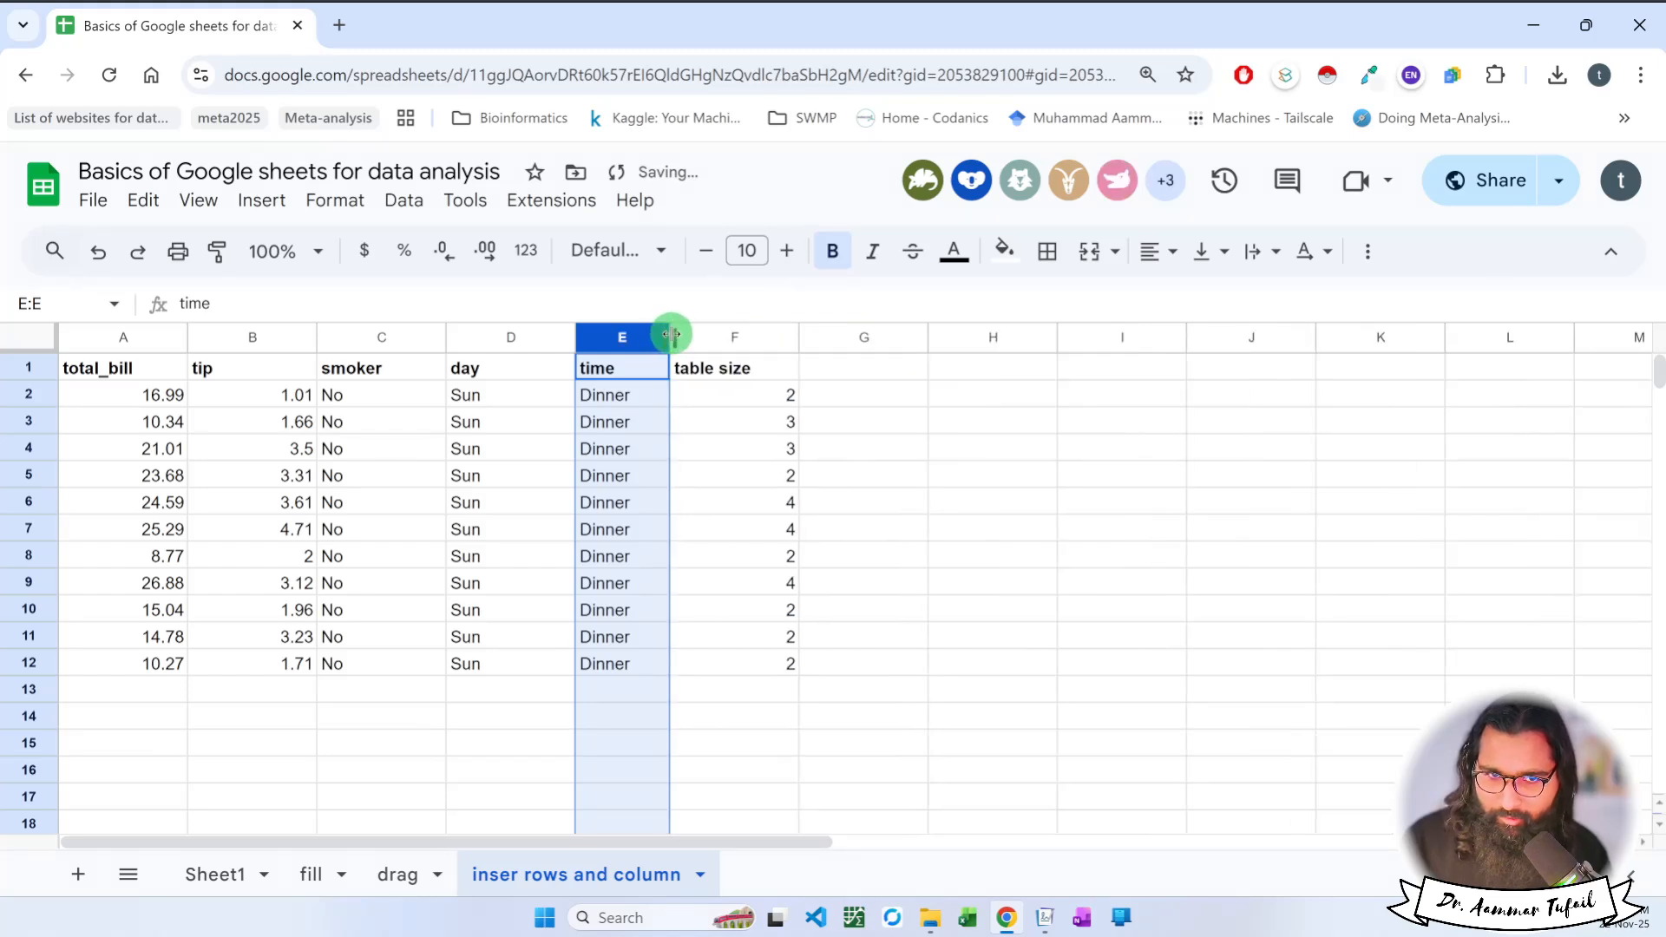